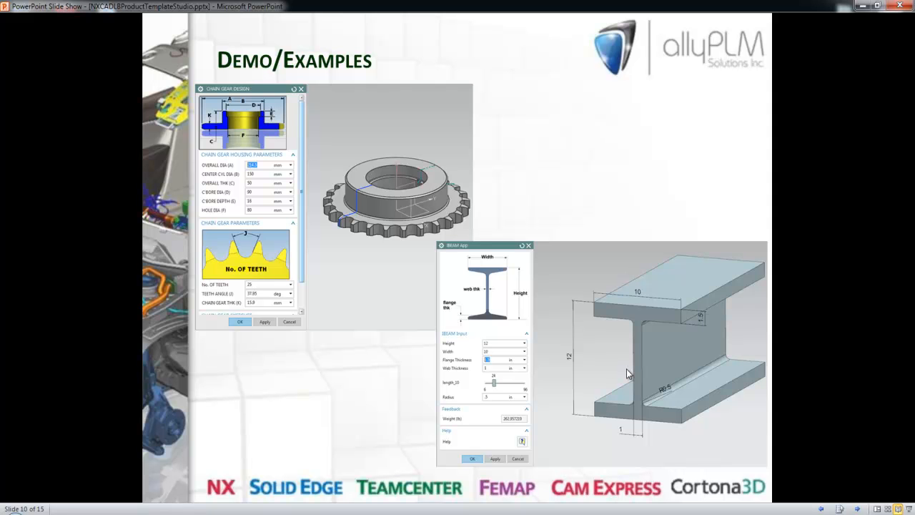
- Switch to NX and add the Sprocket Gear from the Metric PTS Templates in Reuse Examples to the assembly
key("alt+Tab")
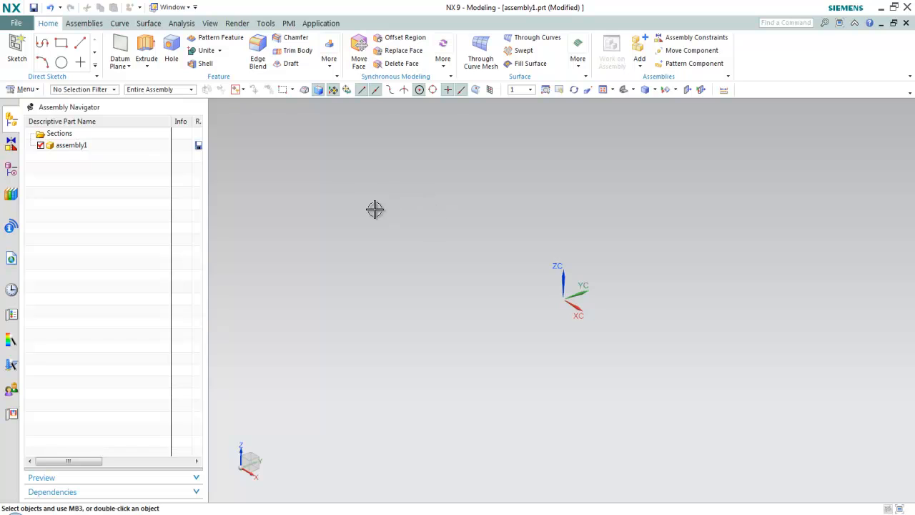
left_click(10, 194)
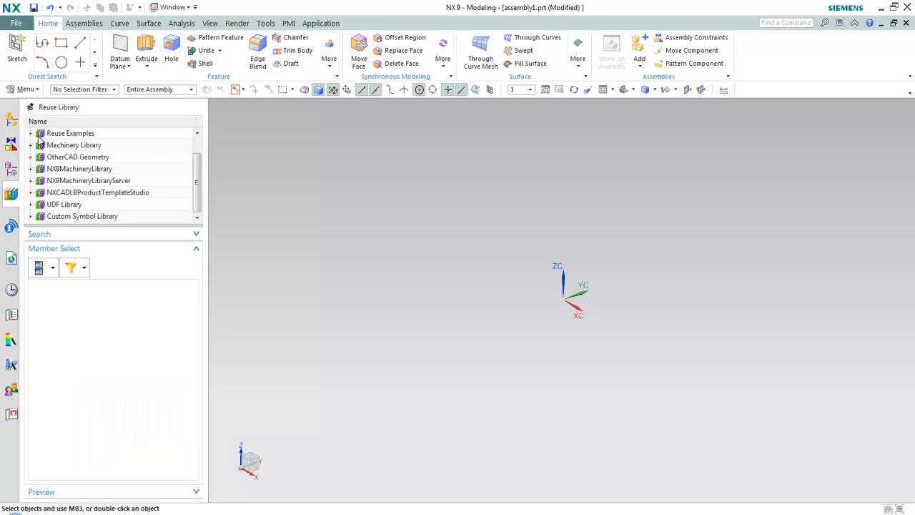
left_click(31, 134)
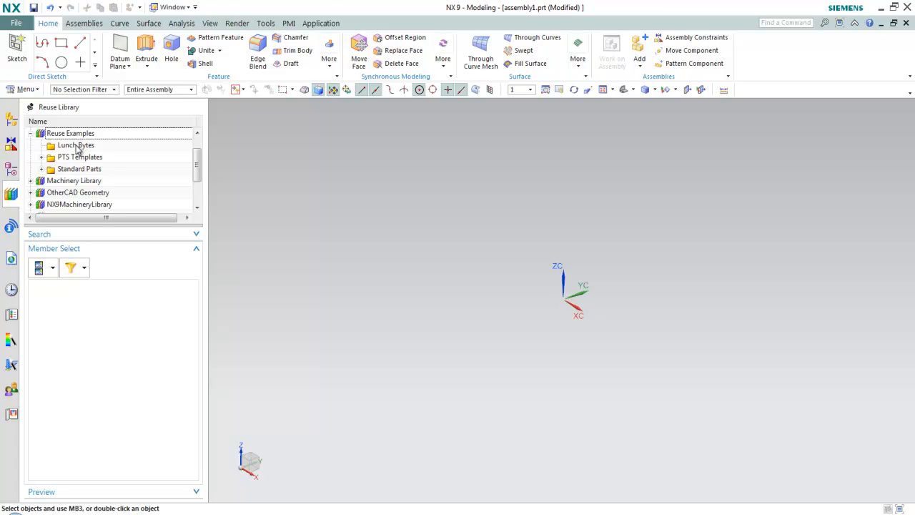
left_click(41, 158)
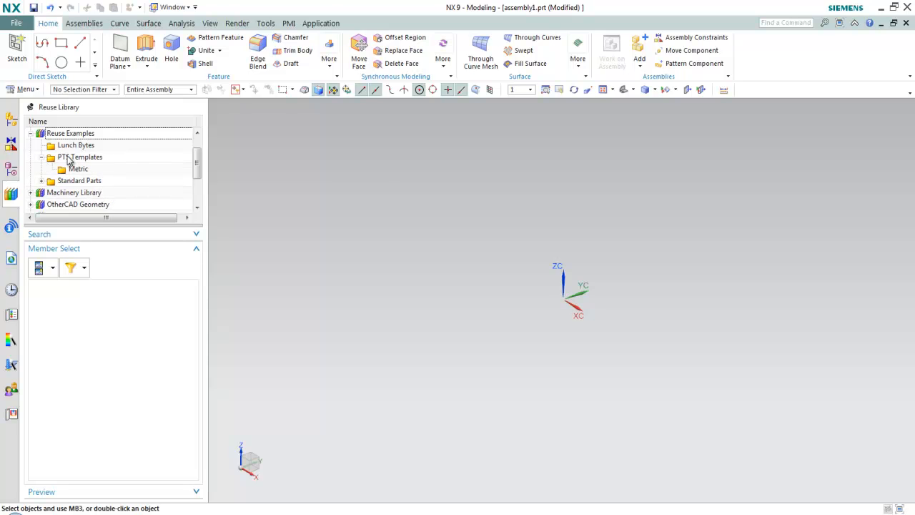
left_click(81, 169)
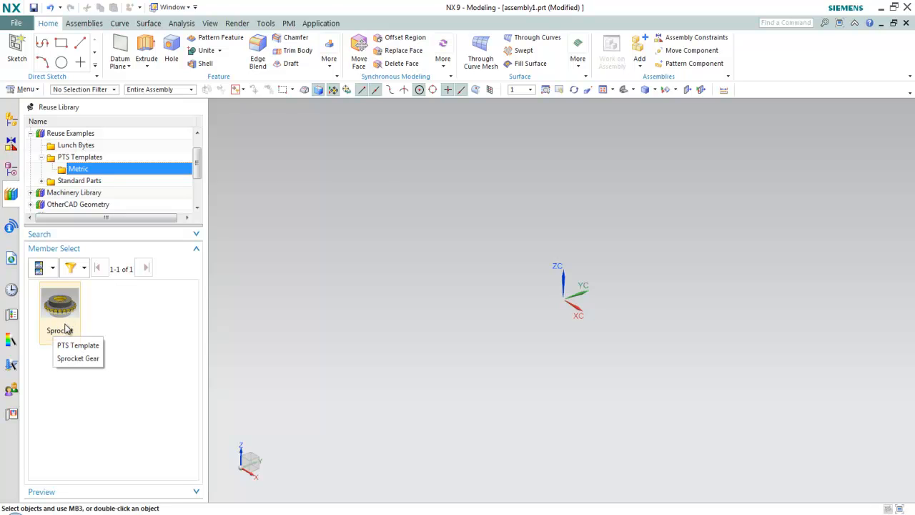
left_click_drag(60, 333, 382, 285)
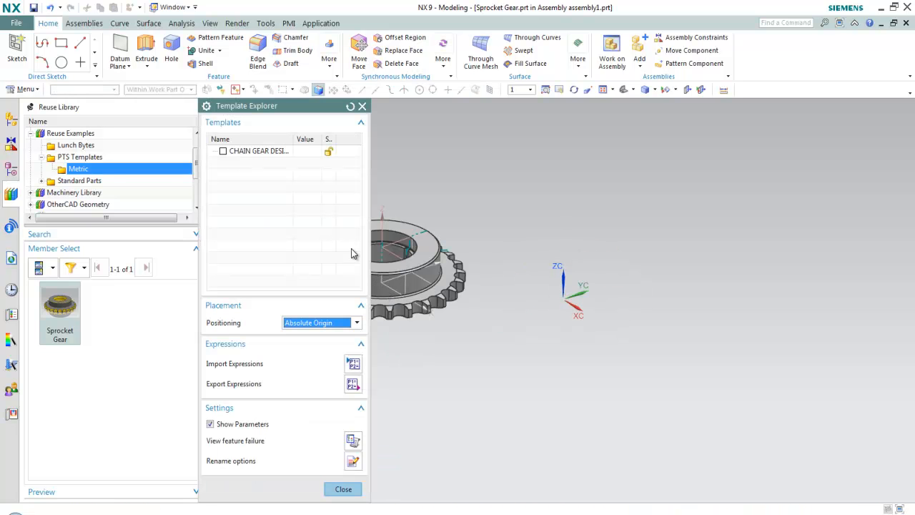
- Open the chain gear design template and set the overall diameter (A) to 220 mm
double_click(256, 151)
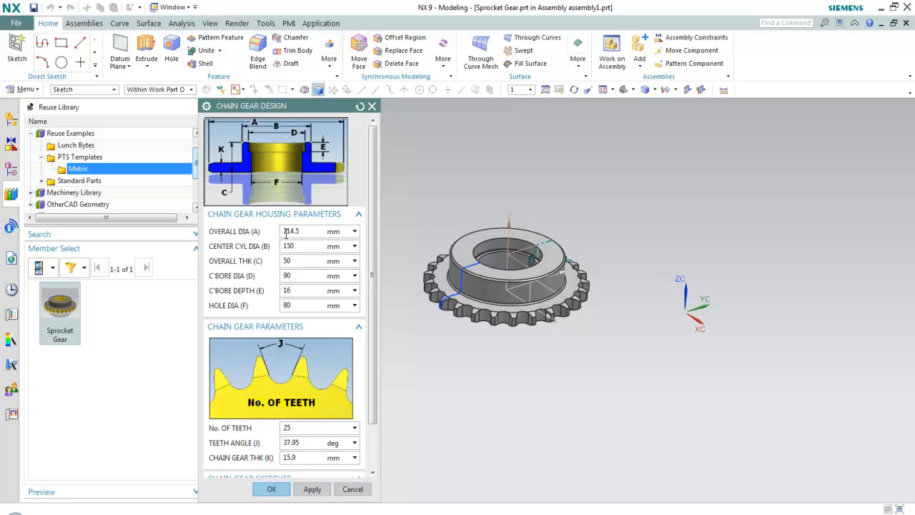
type("220")
key("Return")
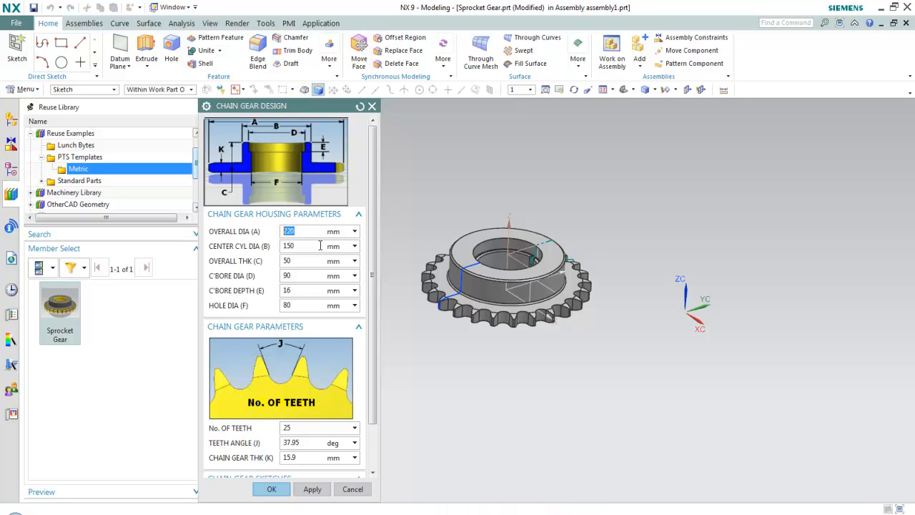
- Set the gear housing's center cylinder diameter to 160 mm, overall thickness to 60 mm and counterbore diameter to 80 mm
left_click(301, 247)
type("160")
key("Tab")
key("Return")
left_click(299, 276)
type("80")
key("Return")
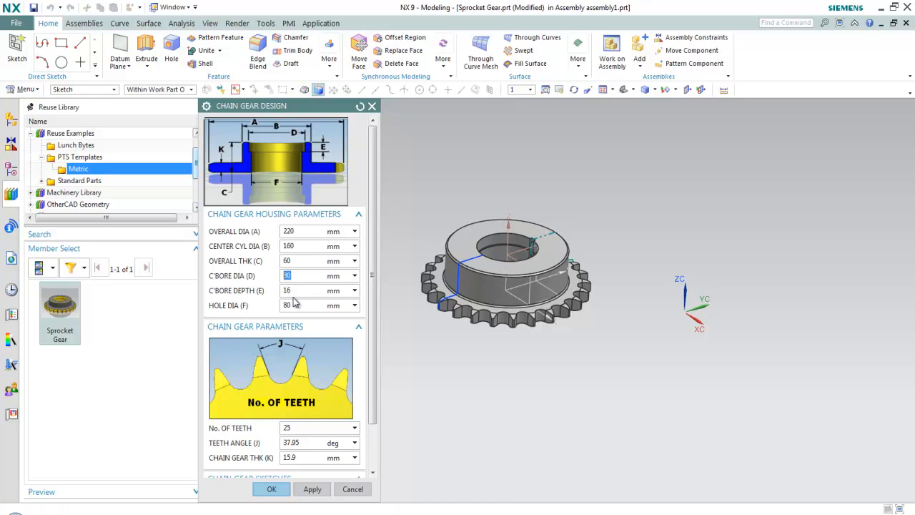
- Set the chain gear's number of teeth to 30
scroll(373, 307, "down", 2)
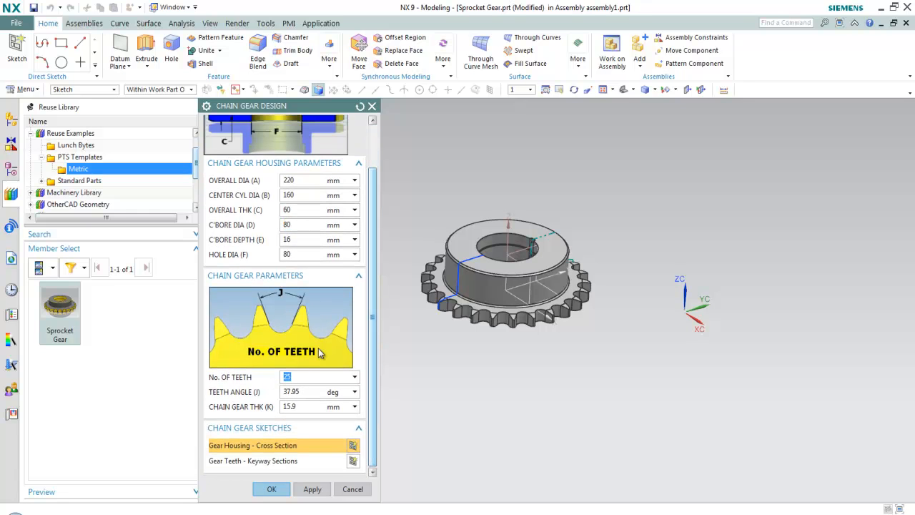
type("30")
key("Return")
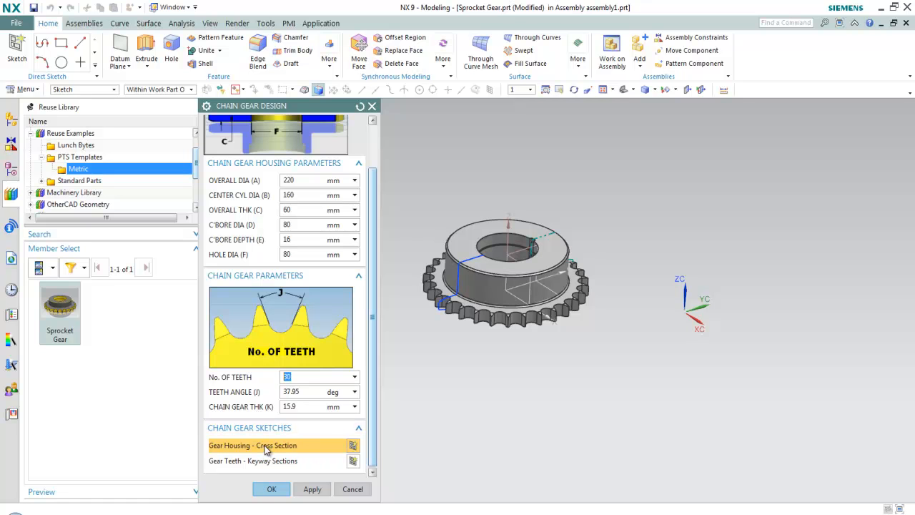
- Review the Gear Housing - Cross Section sketch, accept the chain gear design and close the Template Explorer
left_click(353, 445)
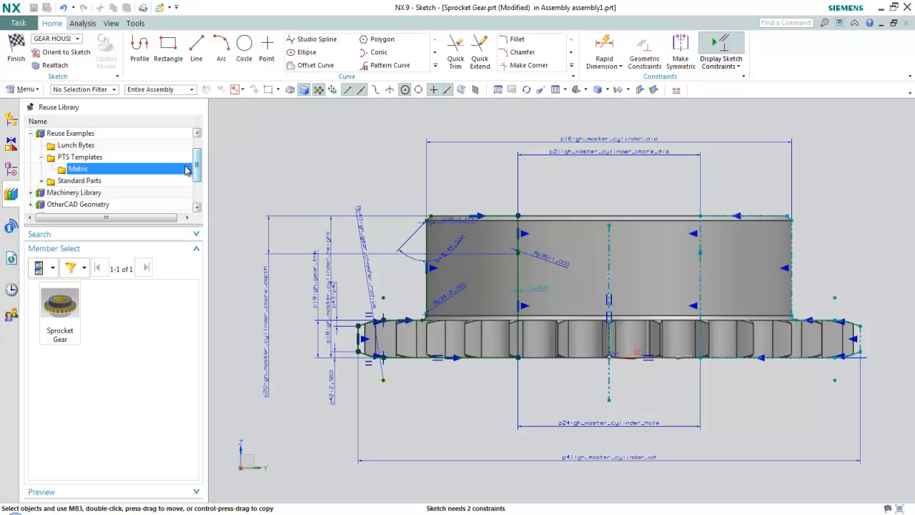
left_click(16, 52)
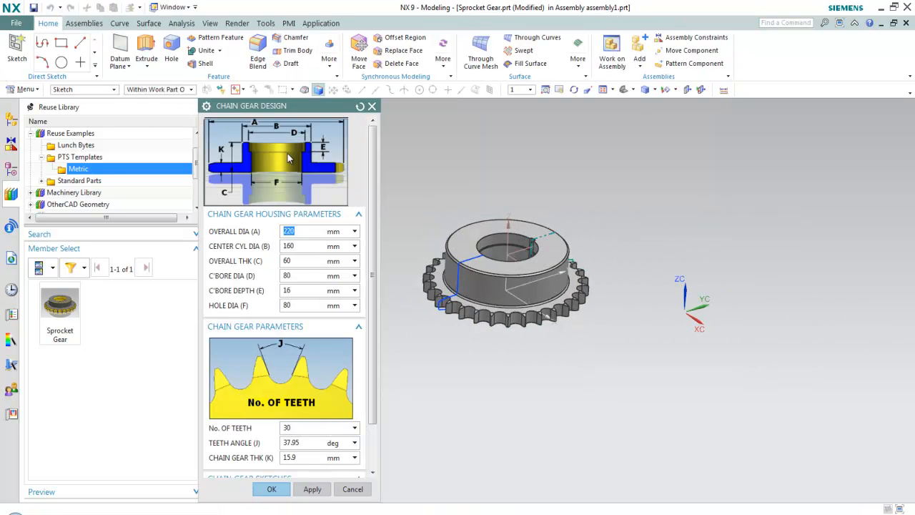
left_click(270, 489)
left_click(343, 489)
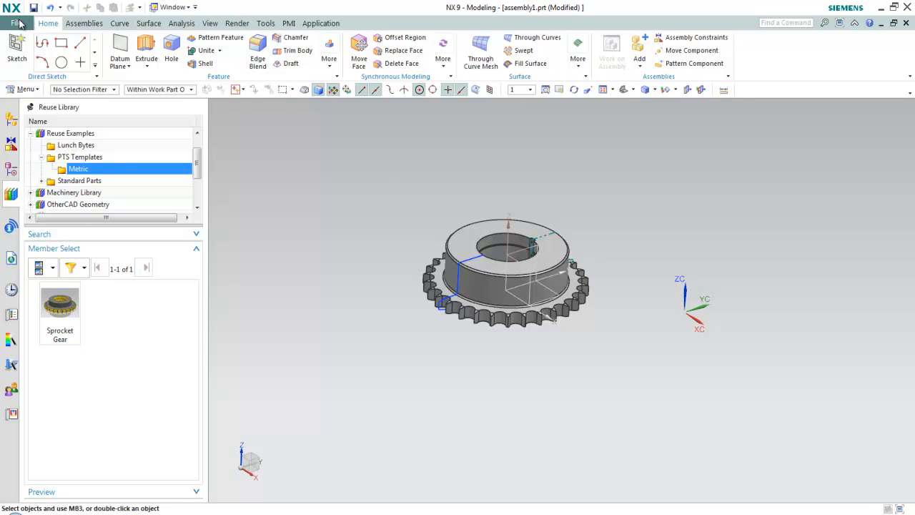
- Switch to the BC_IBeam.prt part and review the sketch of the beam's profile
left_click(172, 7)
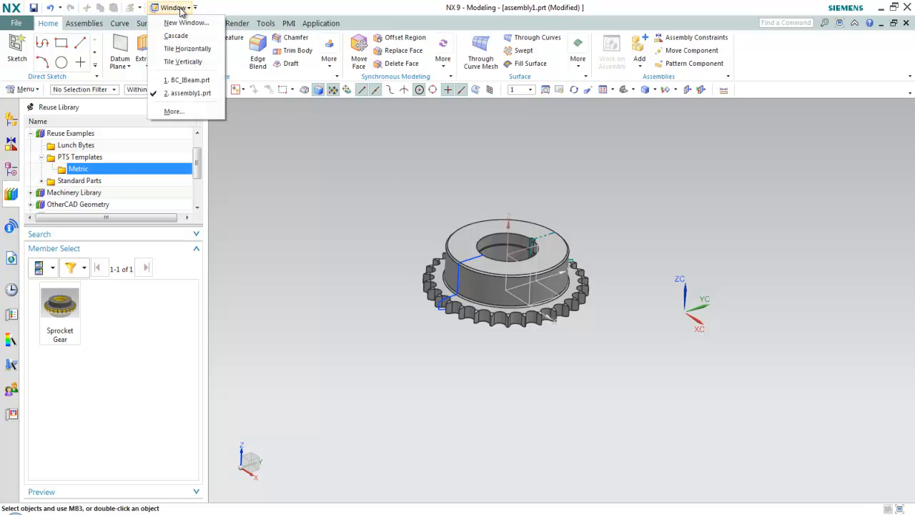
left_click(184, 80)
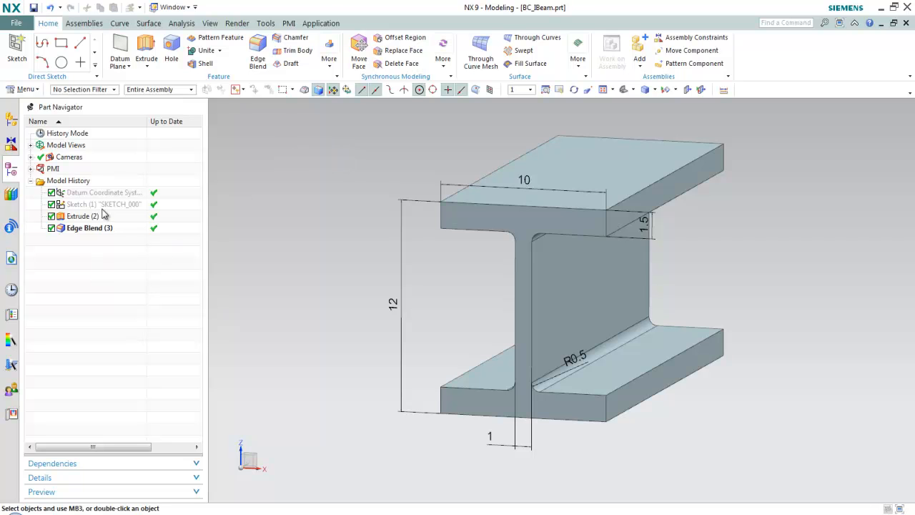
left_click(80, 204)
left_click(134, 208)
right_click(135, 207)
left_click(171, 212)
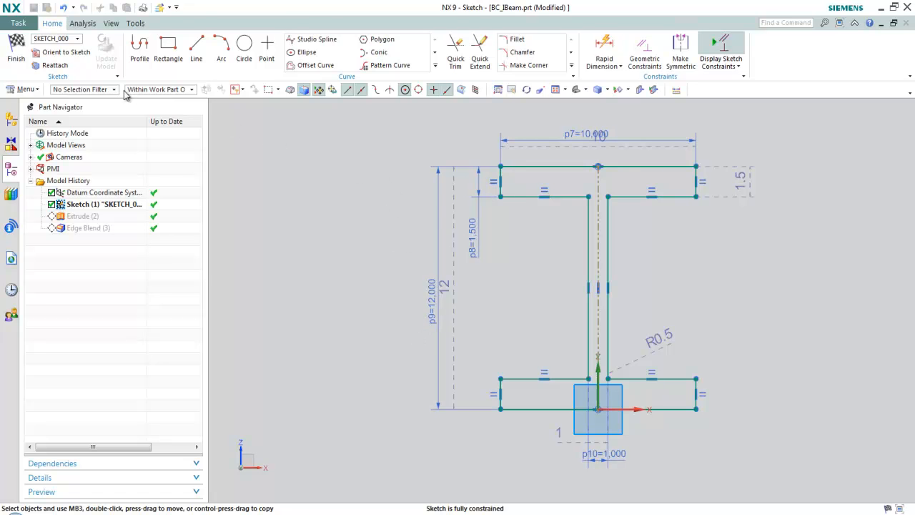
left_click(16, 50)
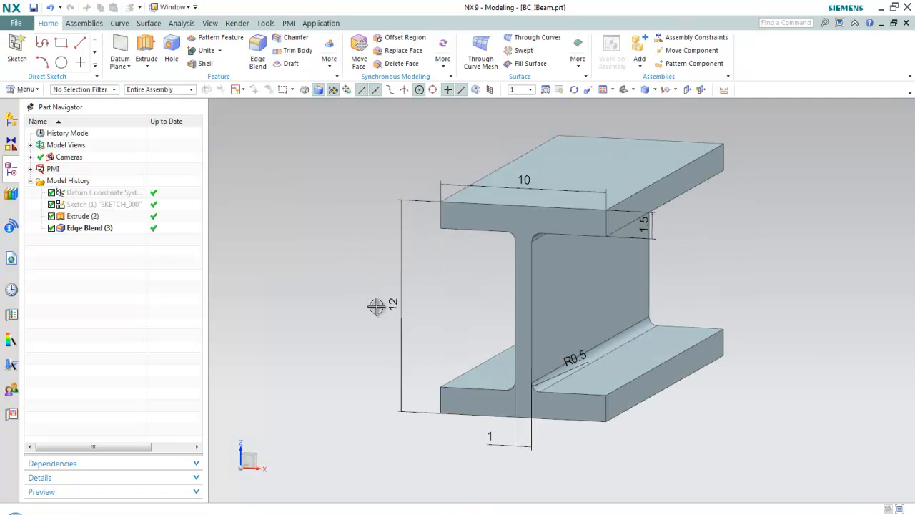
- Edit the I-beam profile sketch and name its overall vertical dimension height
right_click(100, 208)
left_click(141, 212)
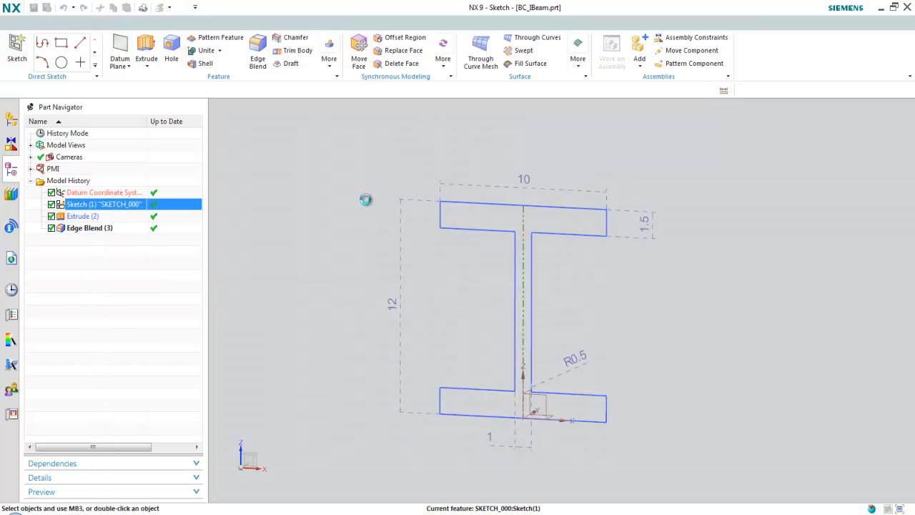
double_click(407, 320)
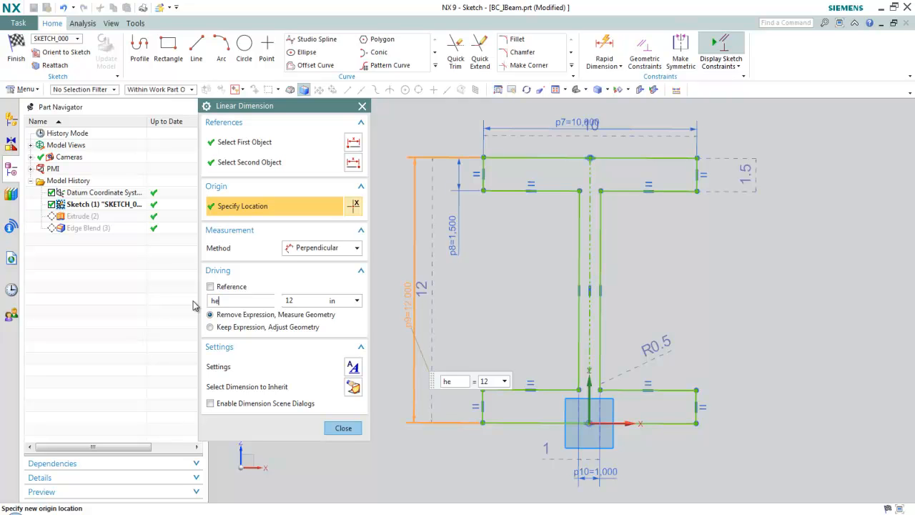
key("Tab")
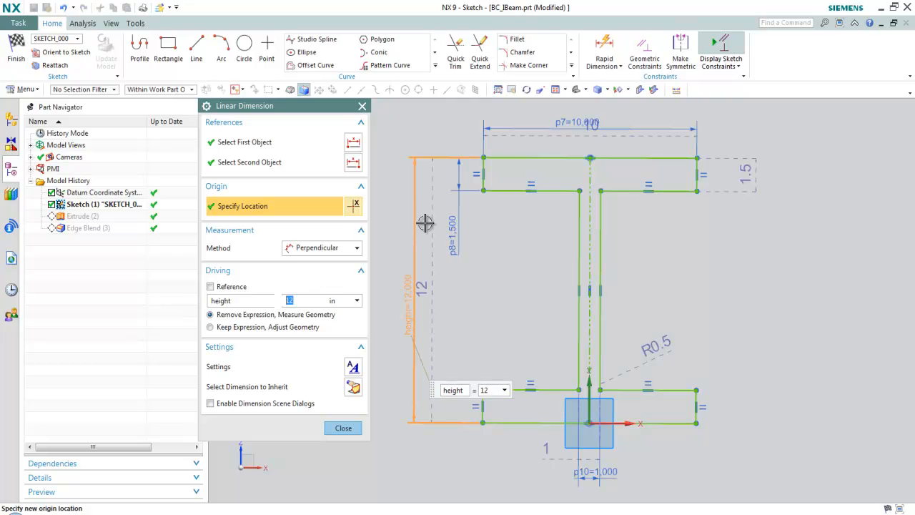
- Name the profile's overall horizontal dimension width
left_click(574, 114)
left_click_drag(236, 300, 193, 301)
type("width")
key("Tab")
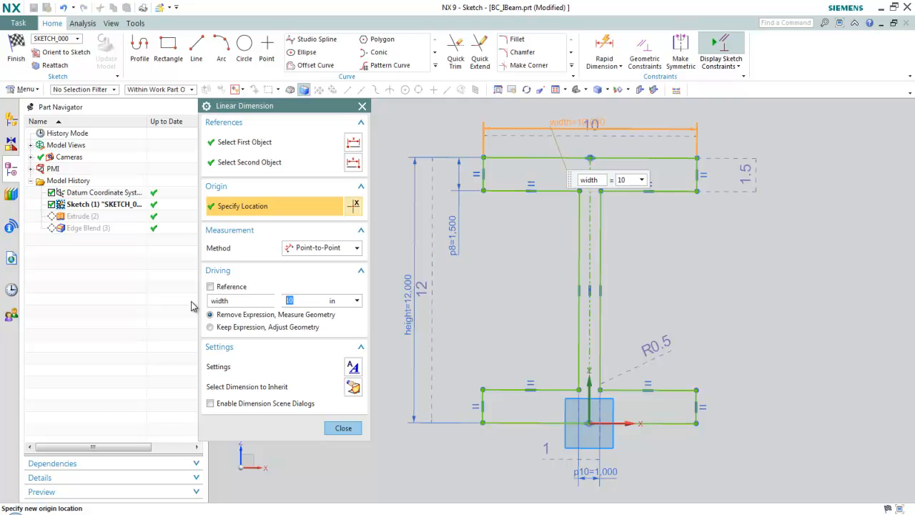
- Name the upper flange's thickness dimension flange_thk
left_click(452, 235)
left_click_drag(243, 300, 195, 300)
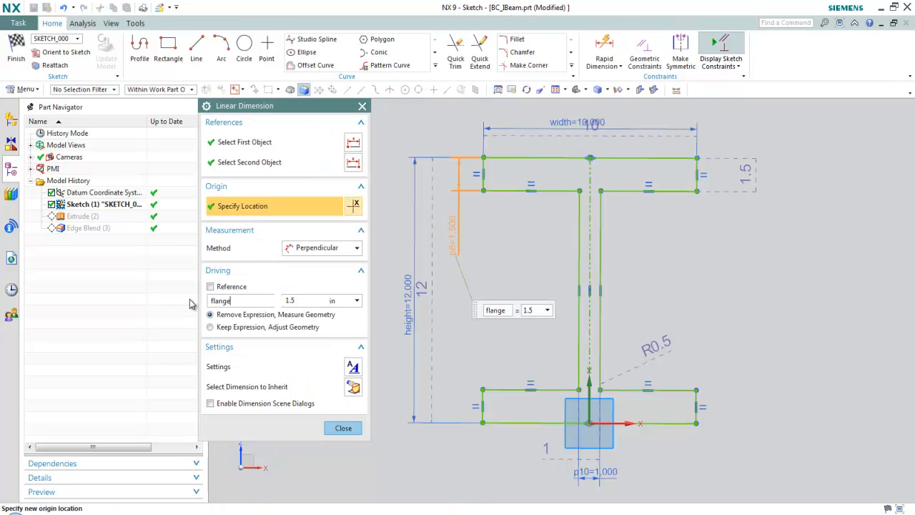
key("Tab")
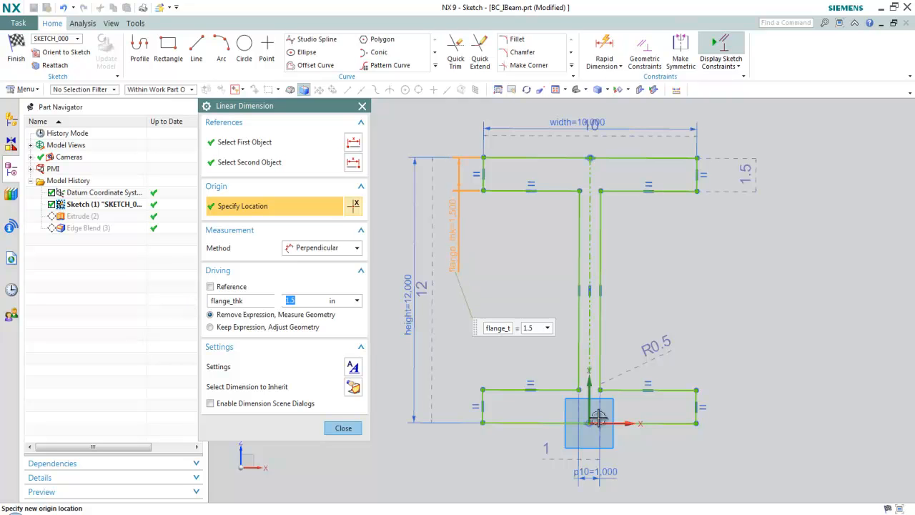
- Name the web's thickness dimension web_thk and finish the sketch
left_click(590, 474)
left_click_drag(241, 300, 196, 308)
type("eeb_thk")
key("Tab")
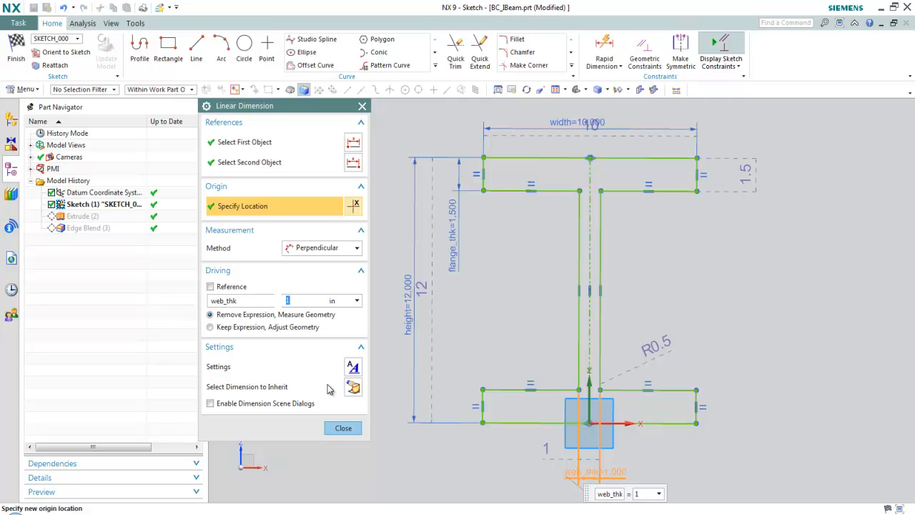
left_click(342, 428)
left_click(15, 50)
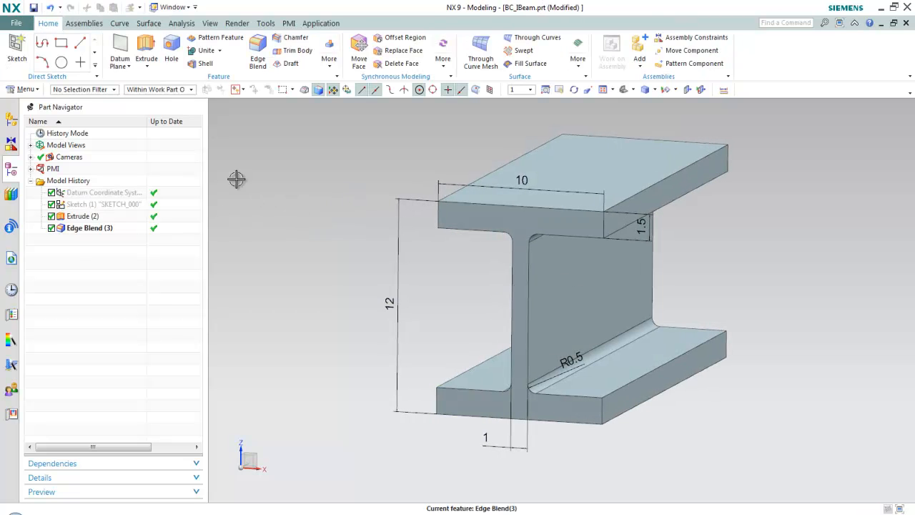
- Open the part's expressions and list the parameters belonging to the profile sketch
left_click(265, 23)
key("ctrl+e")
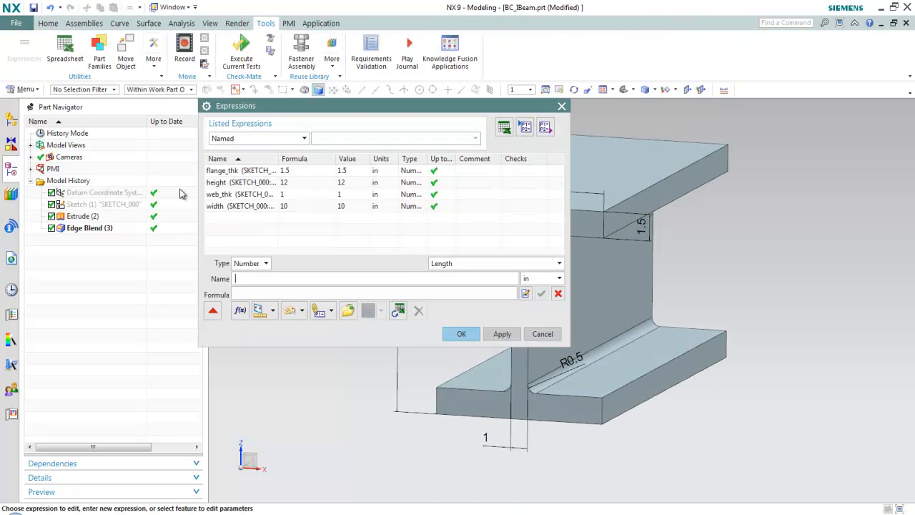
left_click(93, 206)
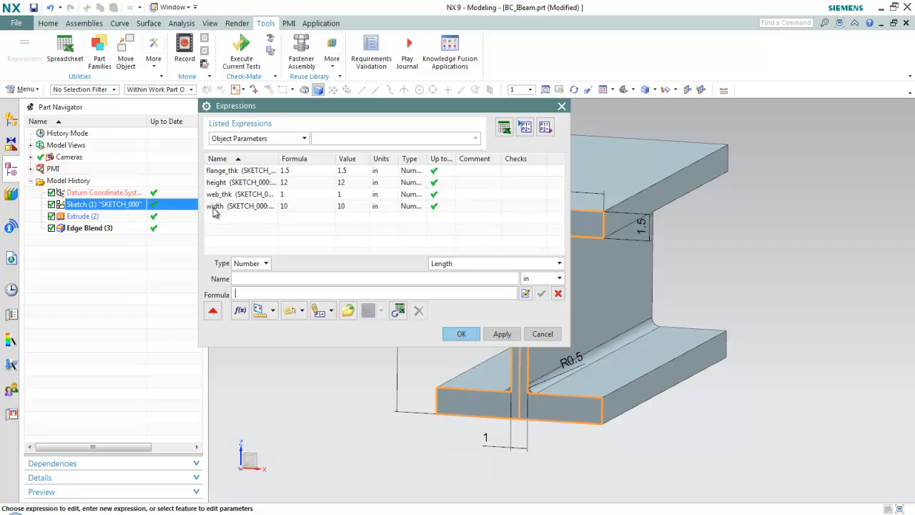
- Rename the extrusion's end limit expression as length
left_click(107, 216)
left_click(239, 182)
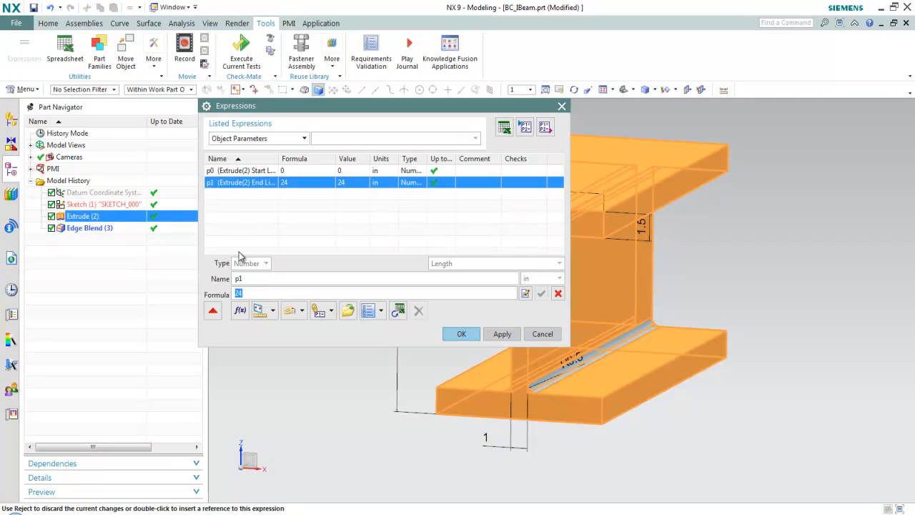
double_click(247, 276)
type("lenght")
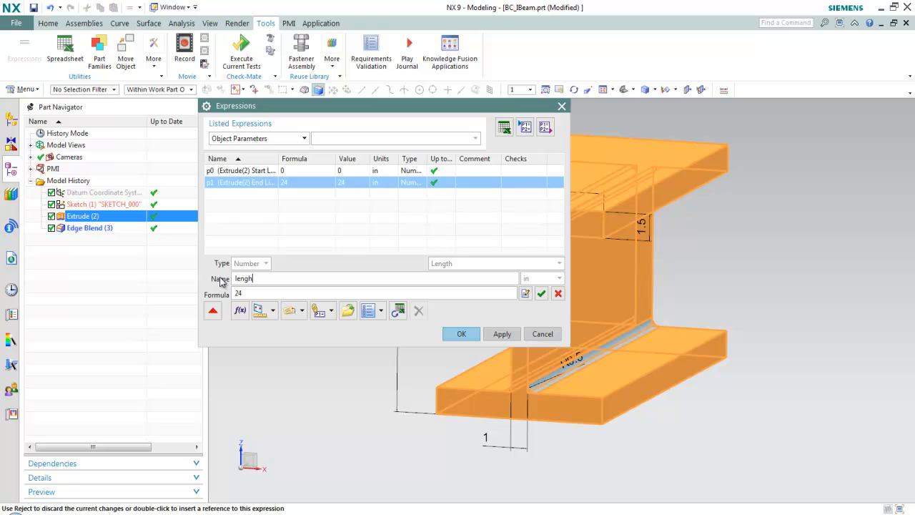
key("Return")
left_click(236, 171)
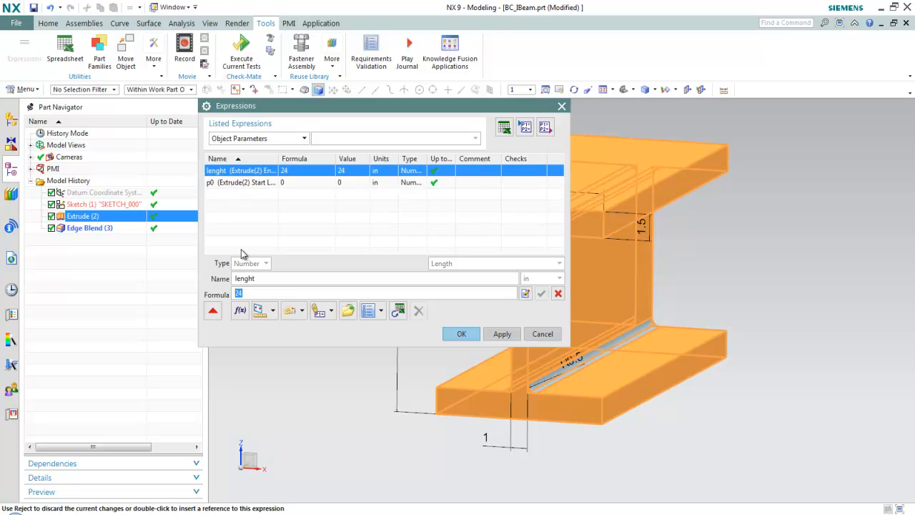
type("length")
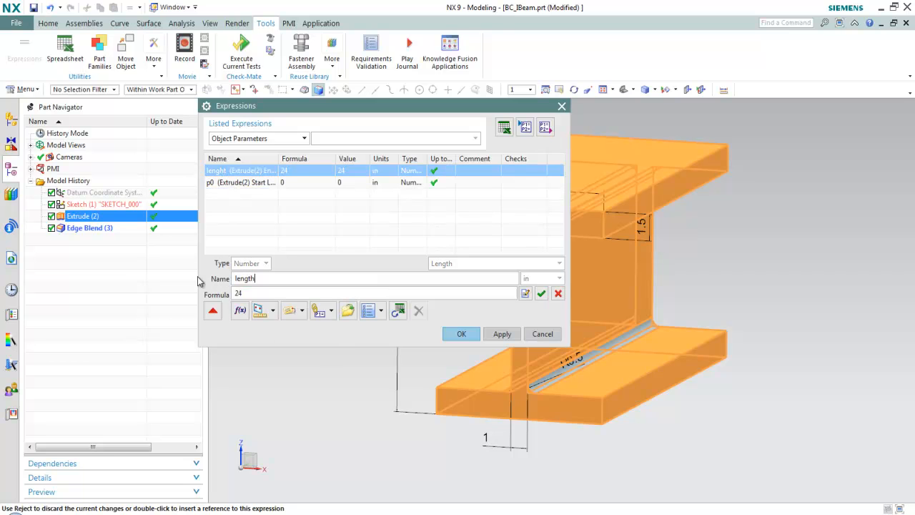
key("Return")
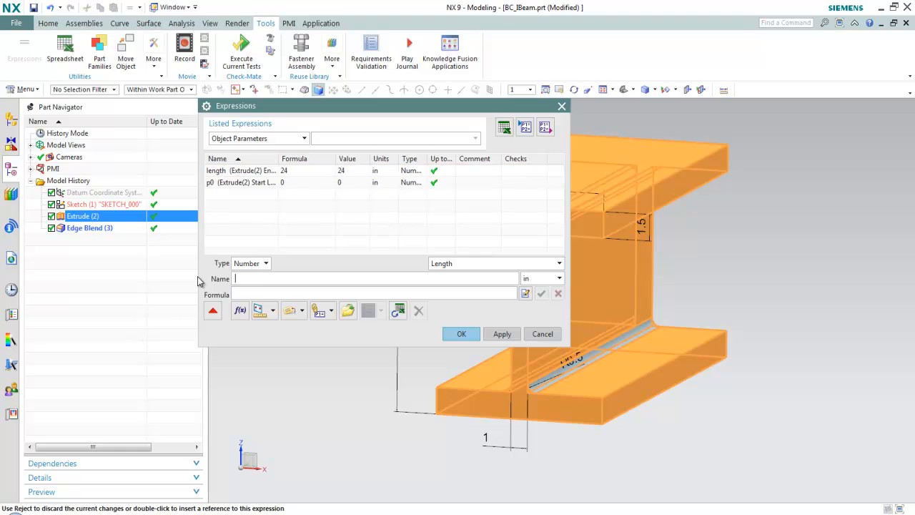
- Rename the edge blend's radius expression as radius and accept the expression changes
left_click(107, 228)
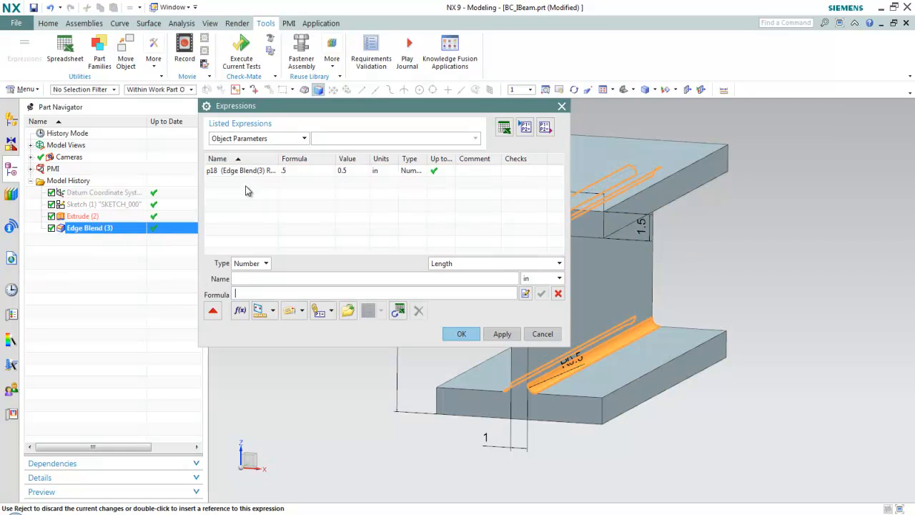
left_click(243, 171)
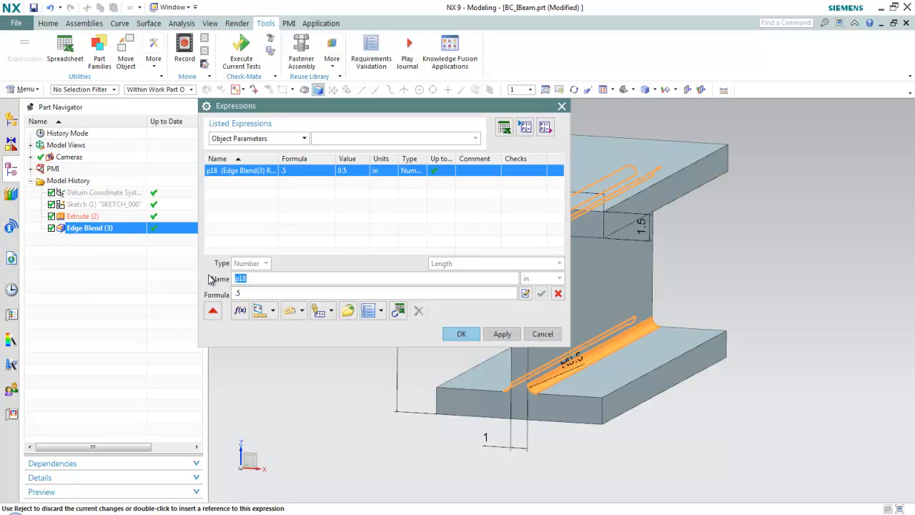
type("radius")
key("Return")
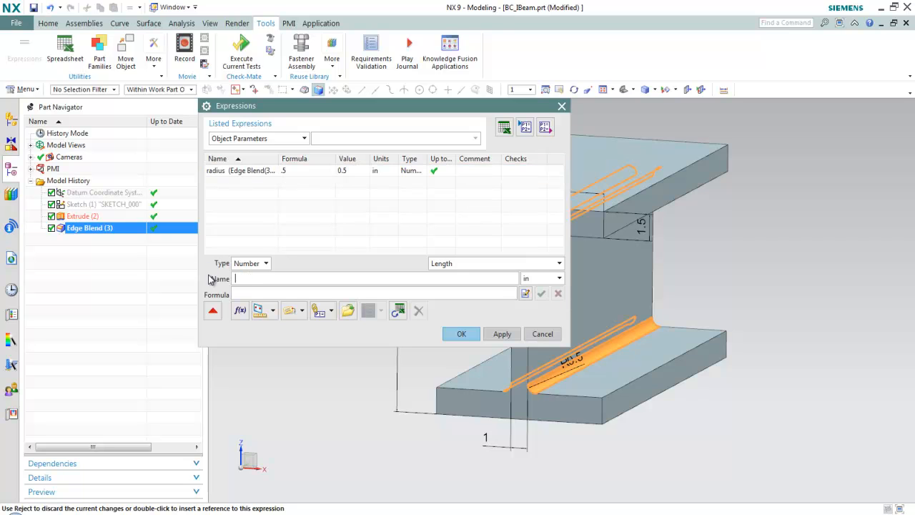
left_click(463, 333)
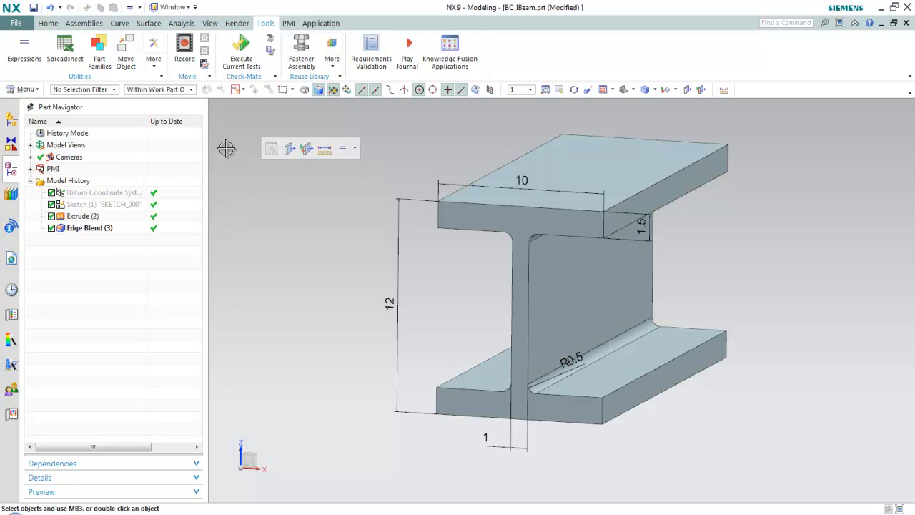
- Assign the library material AISI_Steel_4340 to the I-beam body
left_click(47, 23)
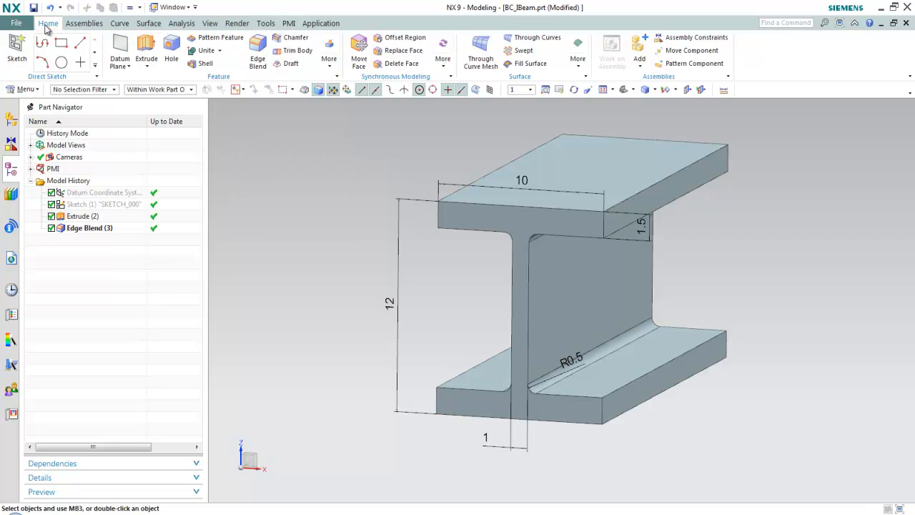
left_click(24, 90)
mouse_move(29, 170)
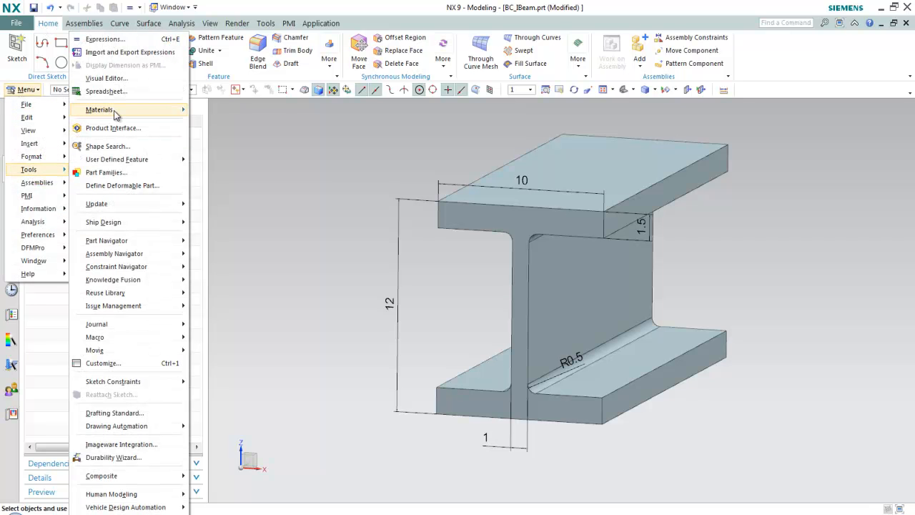
mouse_move(116, 111)
left_click(230, 111)
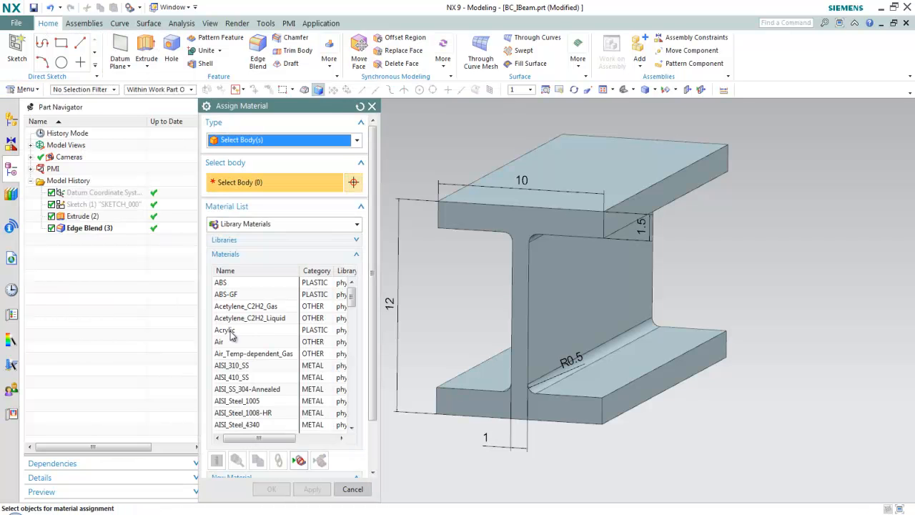
left_click(242, 424)
left_click(481, 244)
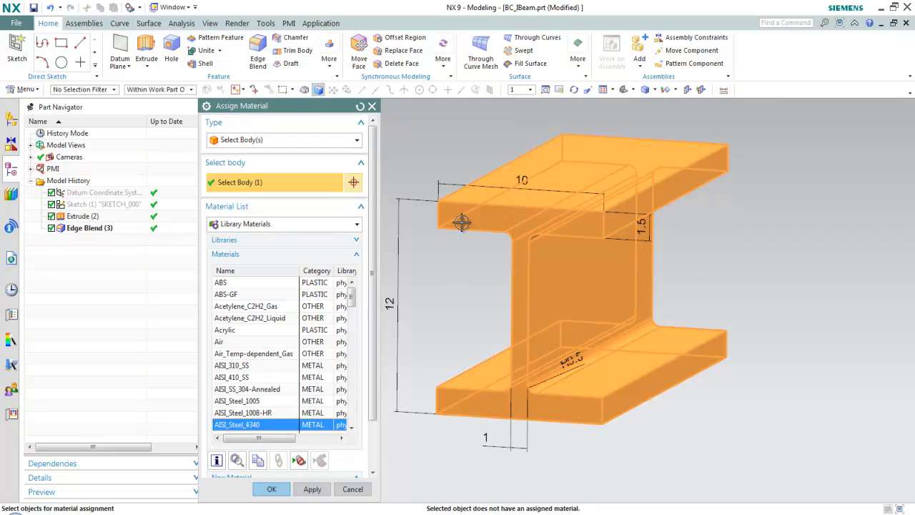
left_click(271, 489)
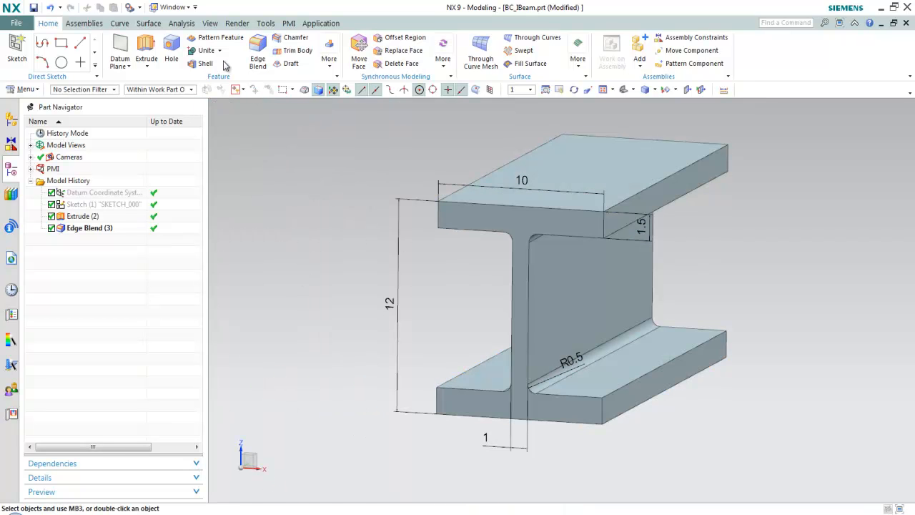
- Create an associative body measurement of the I-beam solid
left_click(182, 23)
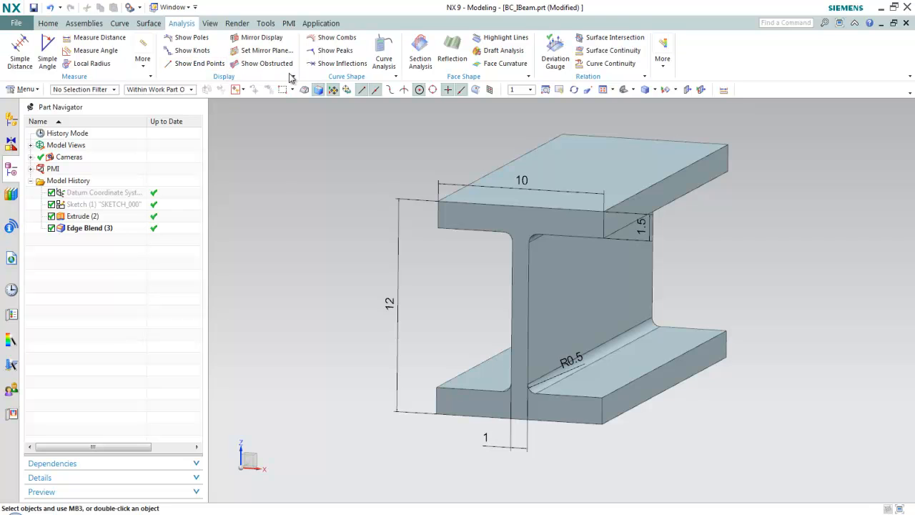
left_click(140, 72)
left_click(230, 183)
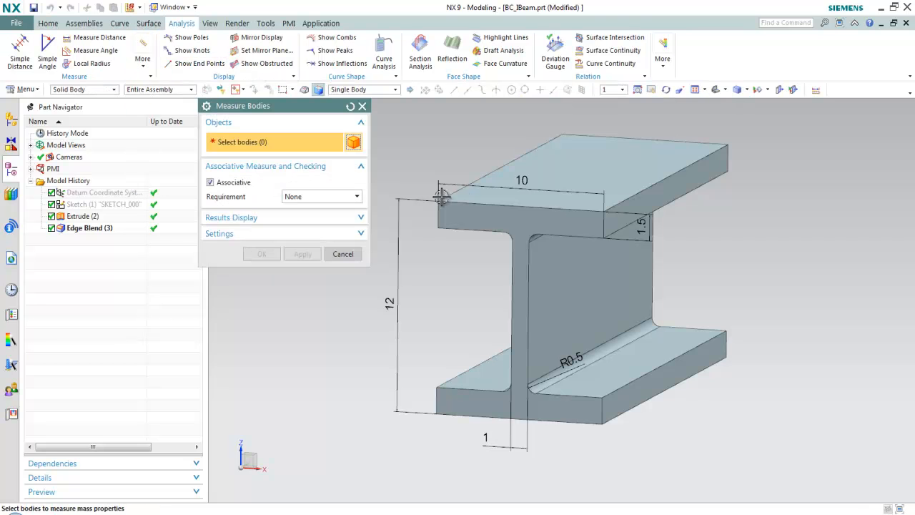
left_click(486, 189)
left_click(262, 253)
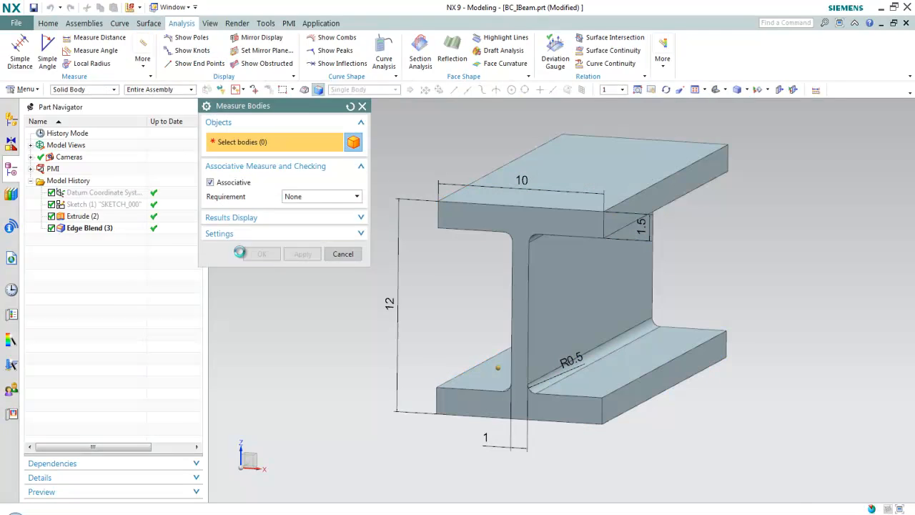
- Rename the body measurement's weight expression, the one in lbf, as weight and accept the change
left_click(265, 23)
left_click(34, 48)
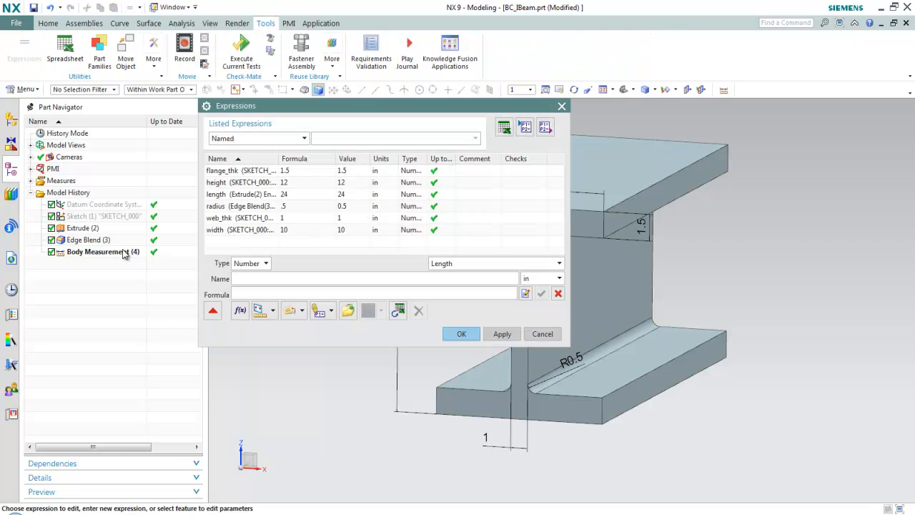
left_click(126, 253)
left_click(261, 206)
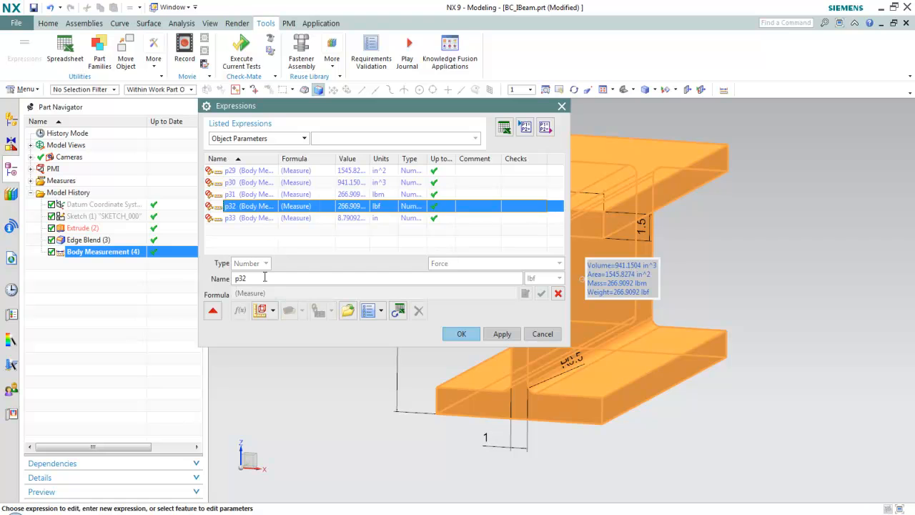
type("weig")
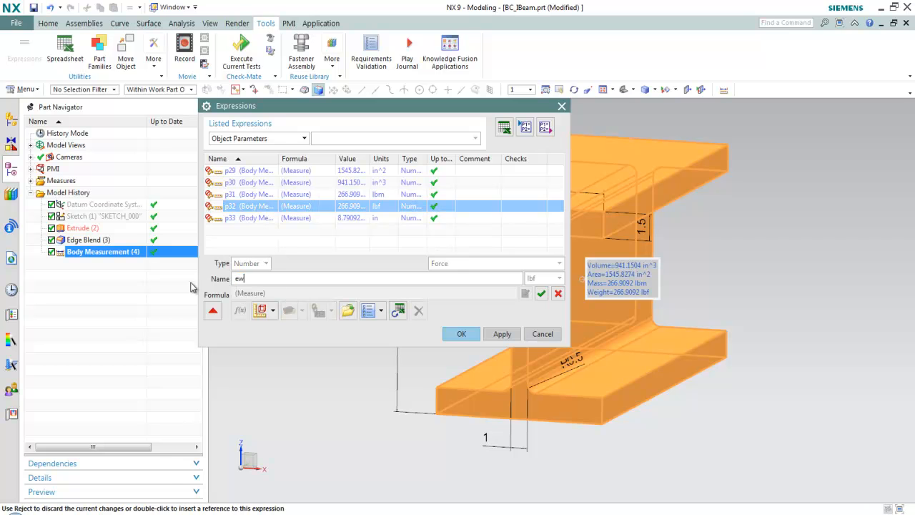
type("ht")
key("Return")
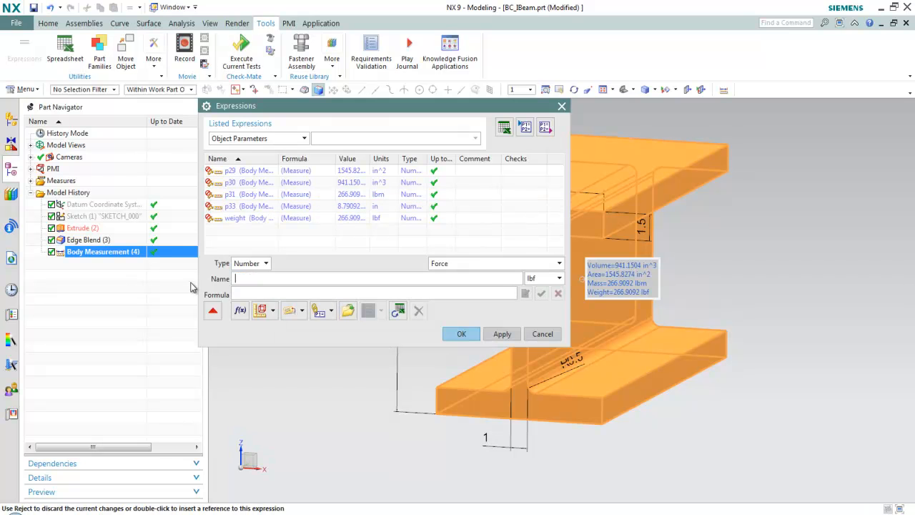
left_click(462, 334)
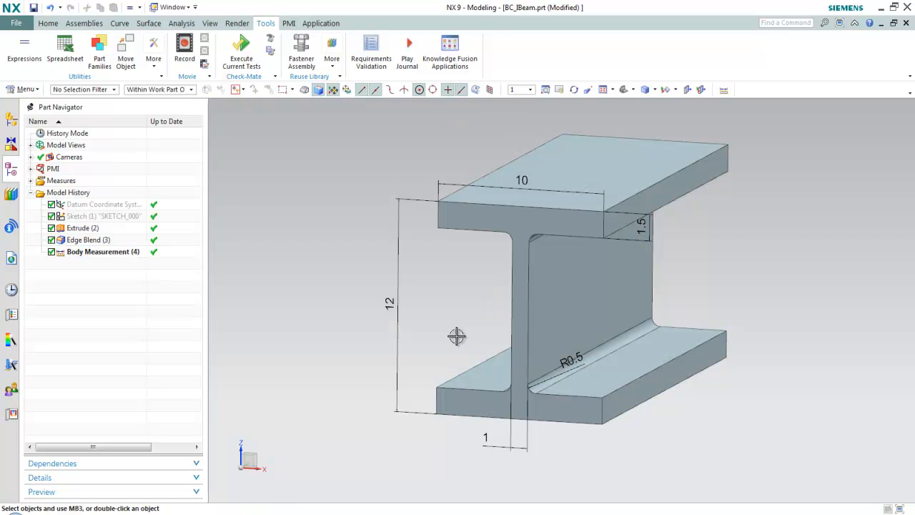
- Review the part's list of named expressions without changing anything
left_click(25, 48)
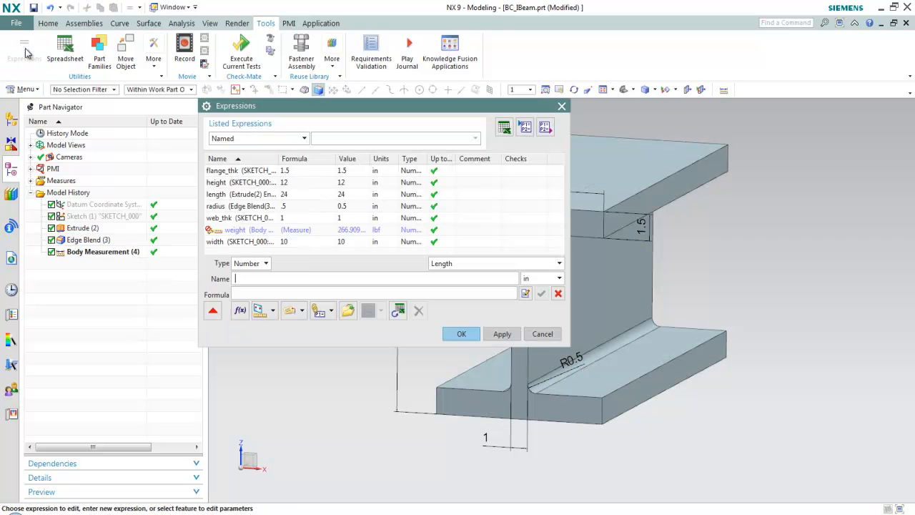
left_click(235, 139)
left_click(236, 139)
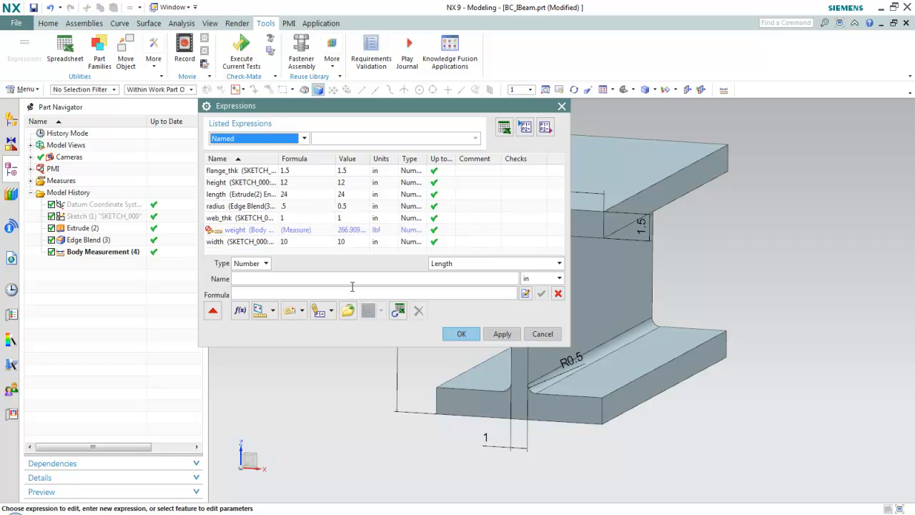
left_click(542, 334)
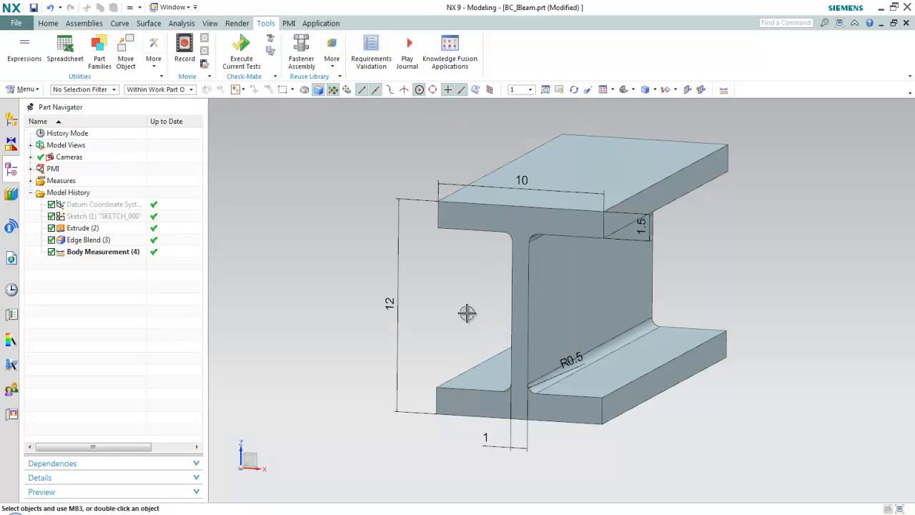
- Save the I-beam part and close it
left_click(48, 23)
left_click(32, 7)
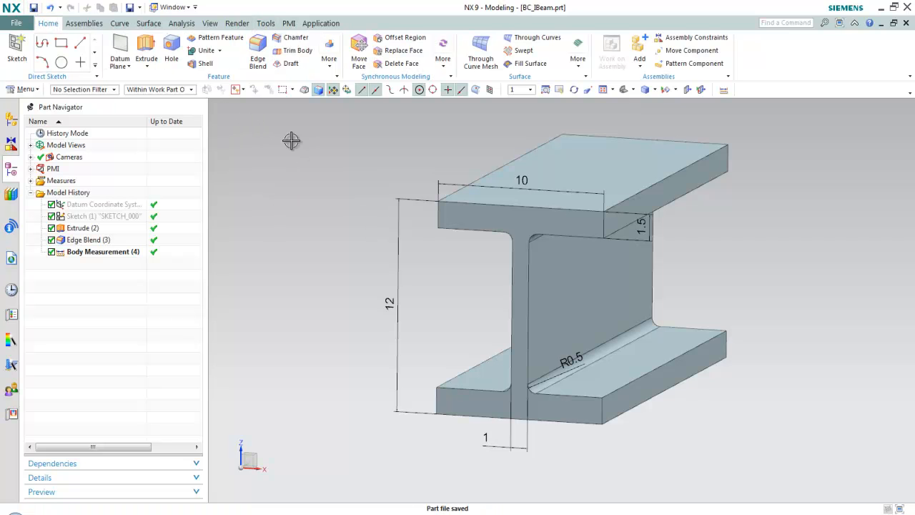
left_click(16, 23)
mouse_move(28, 71)
left_click(143, 67)
left_click(450, 289)
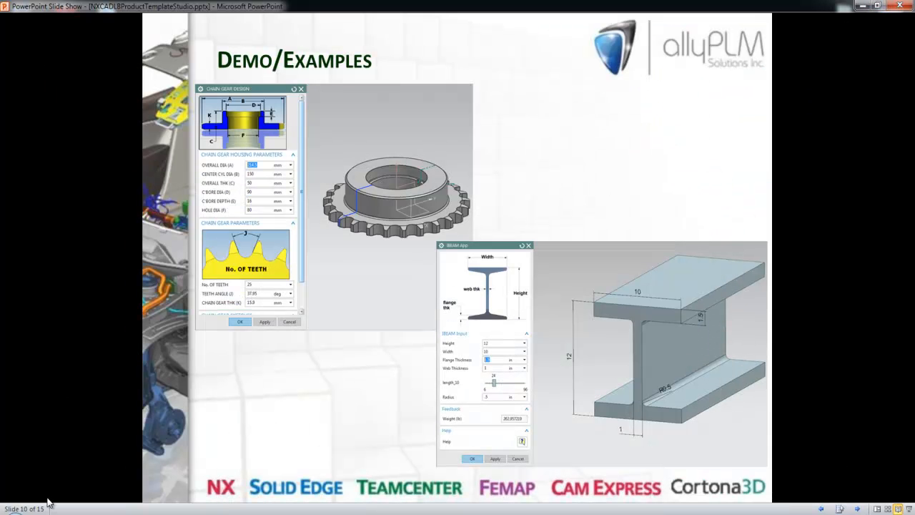
- Launch Product Template Studio from the Siemens NX 9.0 tools
key("super")
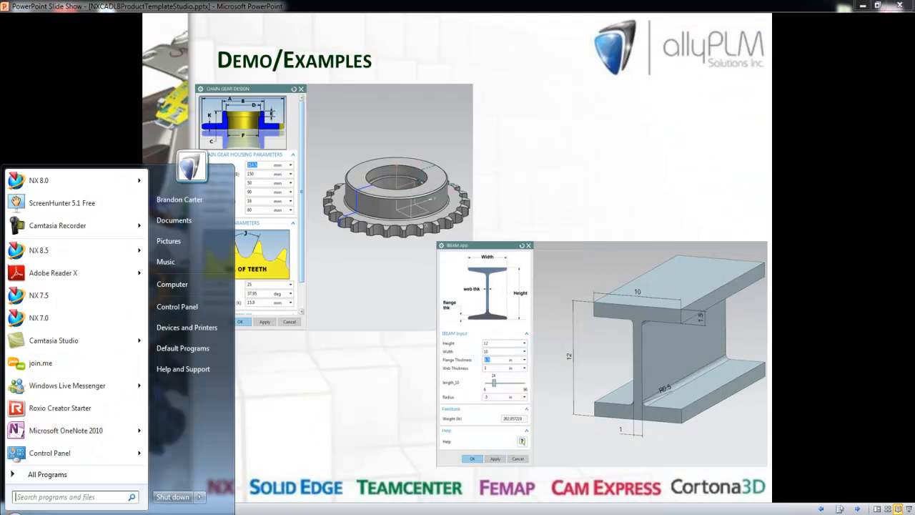
left_click(34, 475)
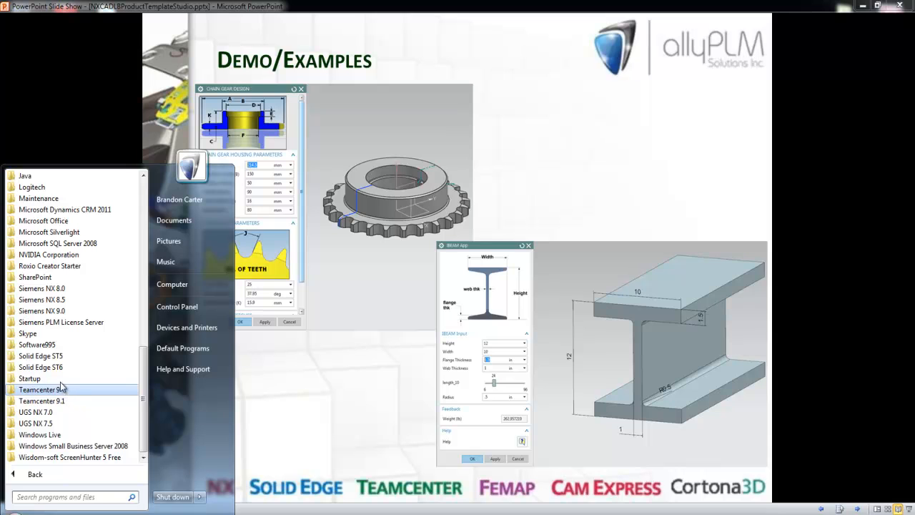
left_click(44, 311)
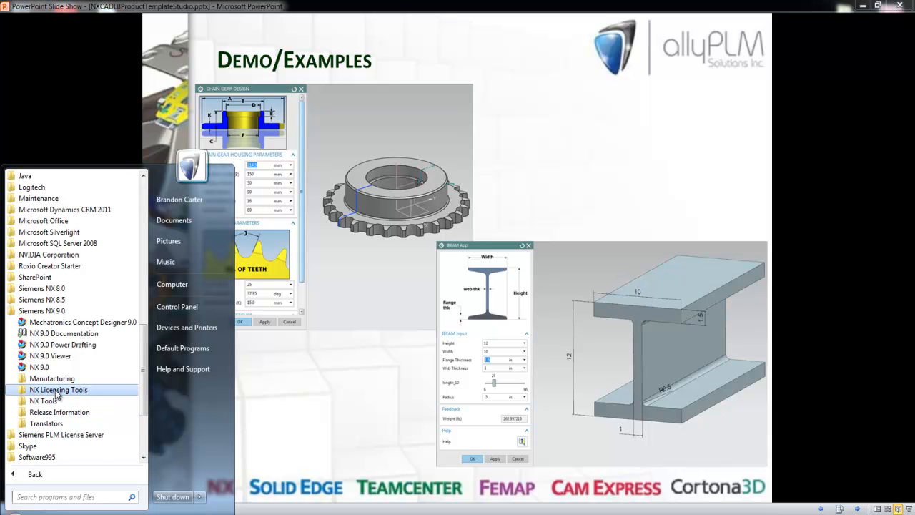
left_click(51, 401)
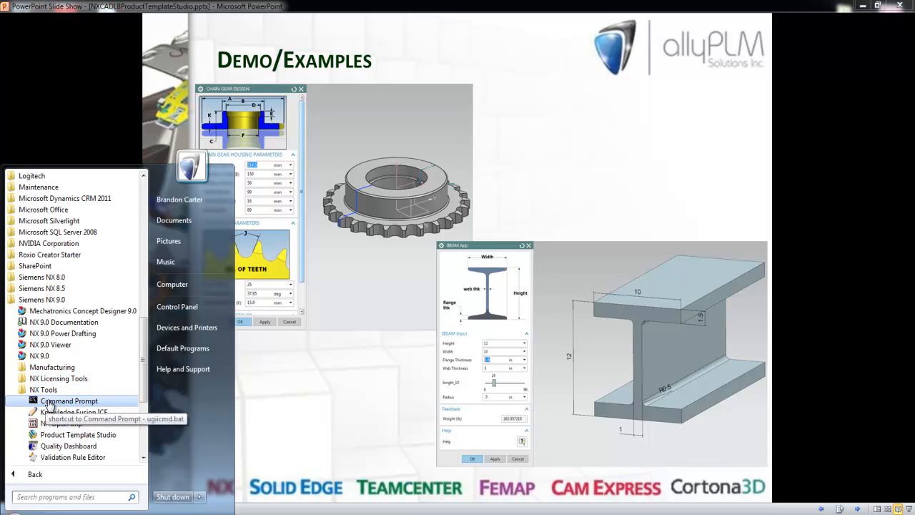
left_click(76, 435)
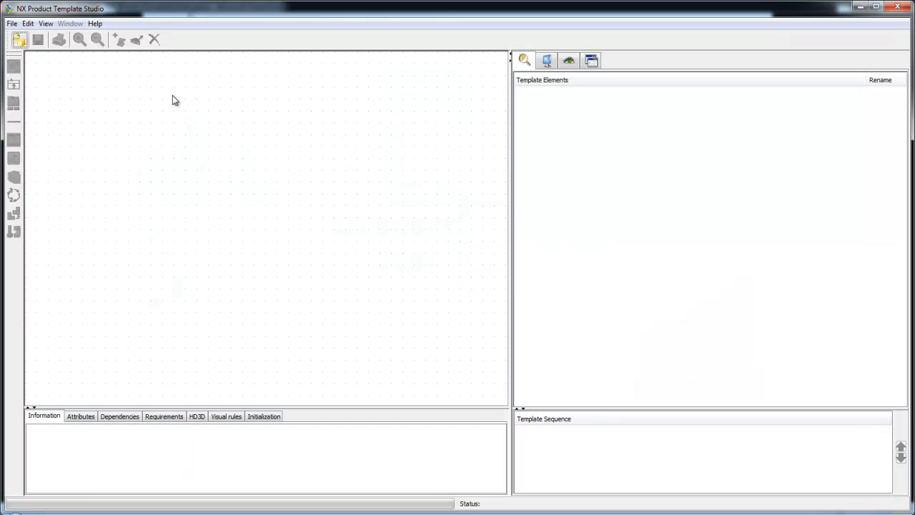
- Open BC_IBeam.prt as a template and expand its application to show the interface elements
left_click(20, 43)
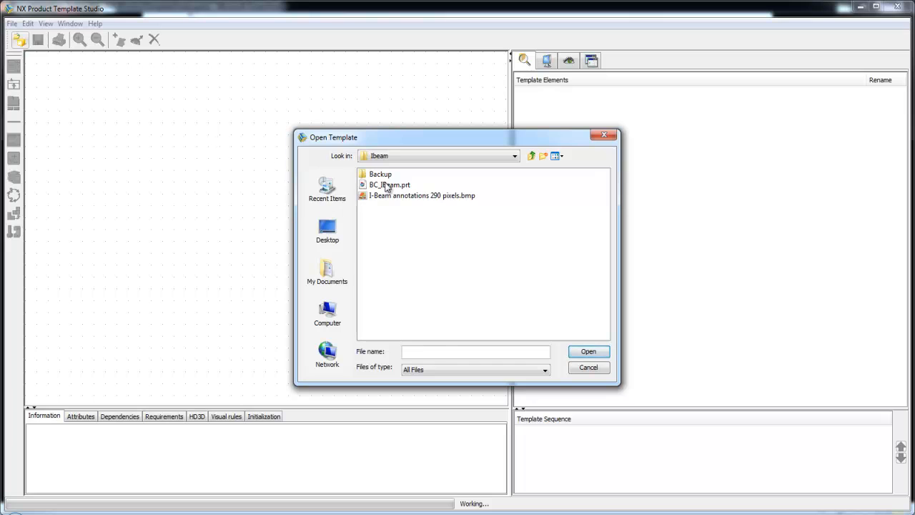
left_click(388, 184)
left_click(587, 351)
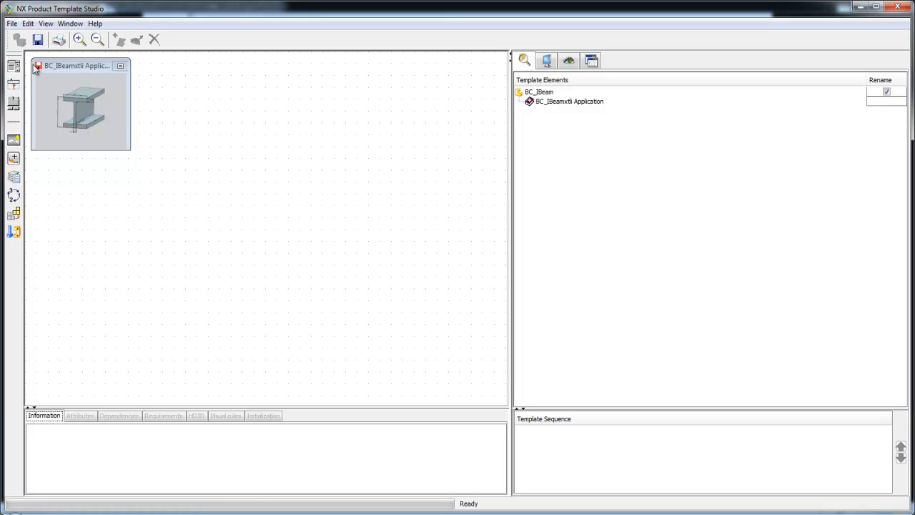
double_click(66, 68)
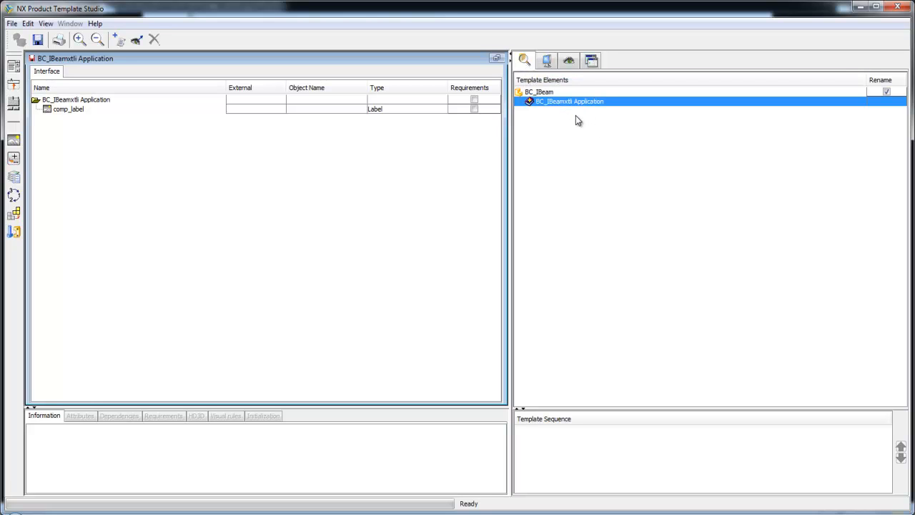
- Examine the computer's drives, the model's features with the profile sketch's parameters, and the preview of the template dialog
left_click(547, 62)
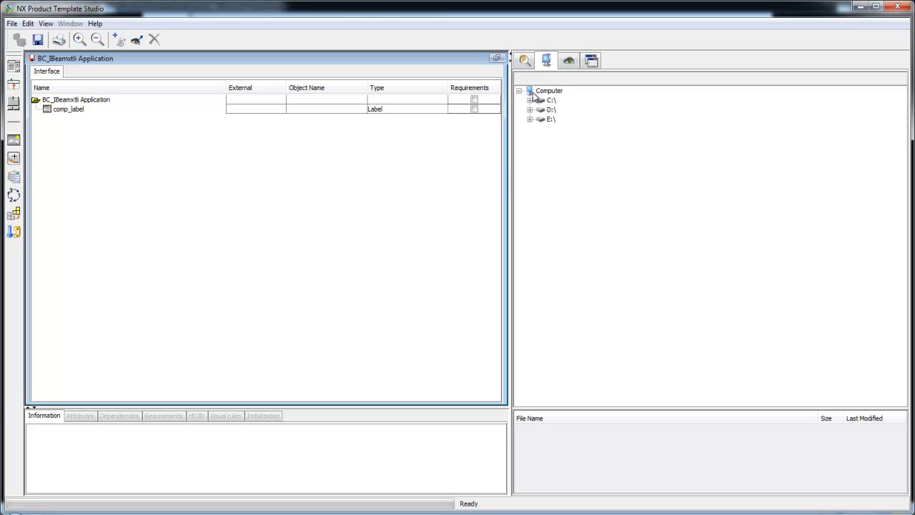
left_click(569, 61)
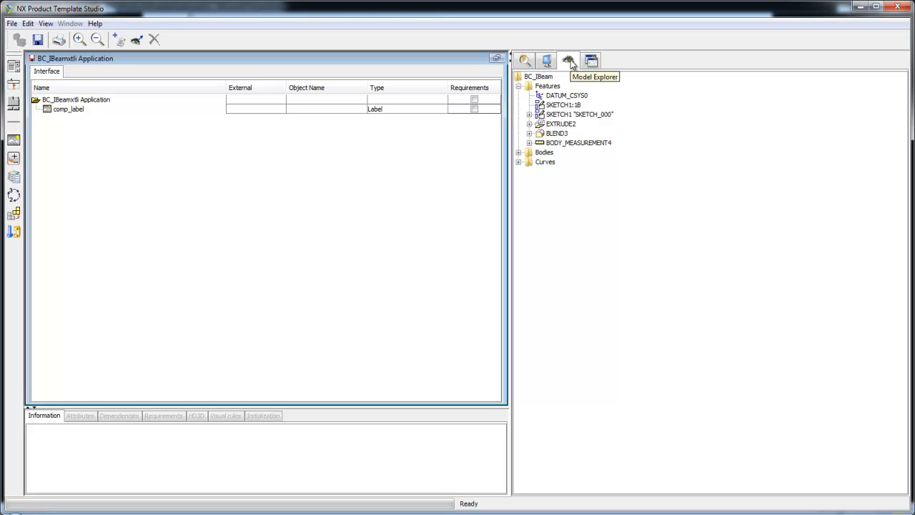
left_click(529, 114)
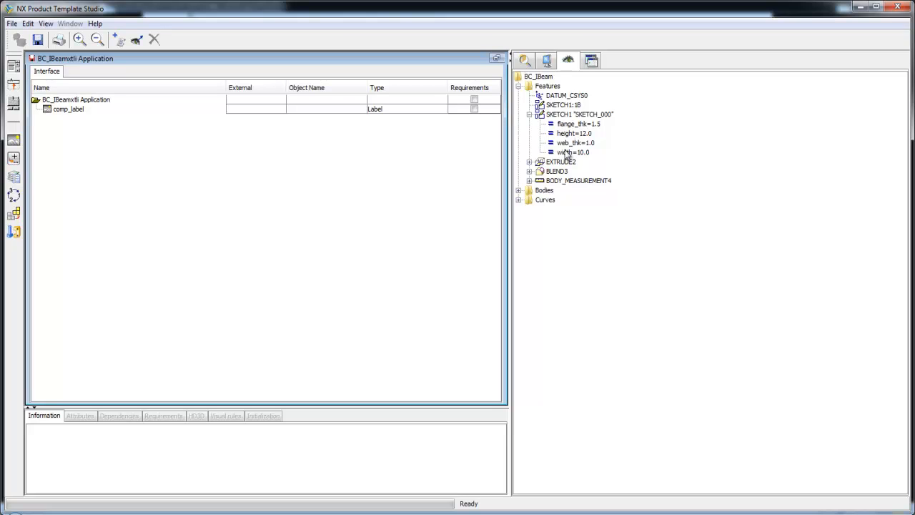
left_click(530, 115)
left_click(590, 61)
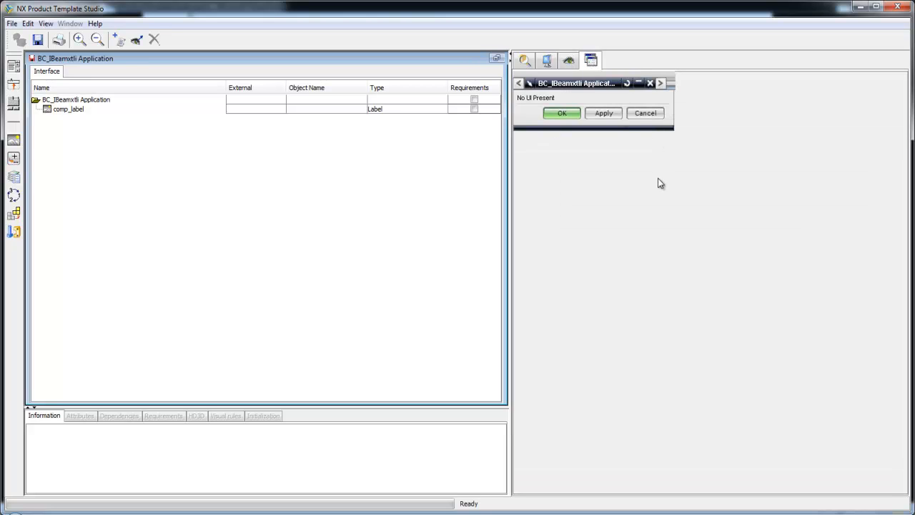
- Set the title of the BC_IBeam template application to "IBEAM App"
left_click(95, 101)
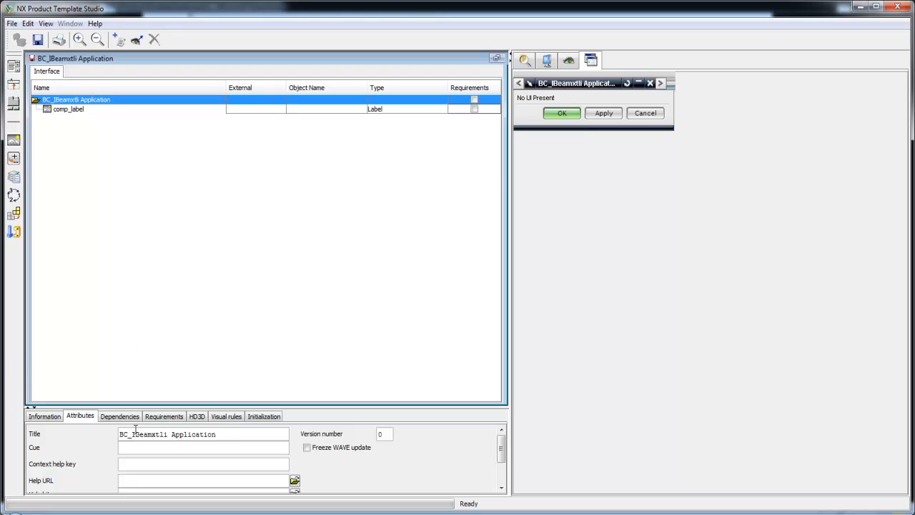
left_click_drag(227, 437, 101, 441)
type("IBEAM")
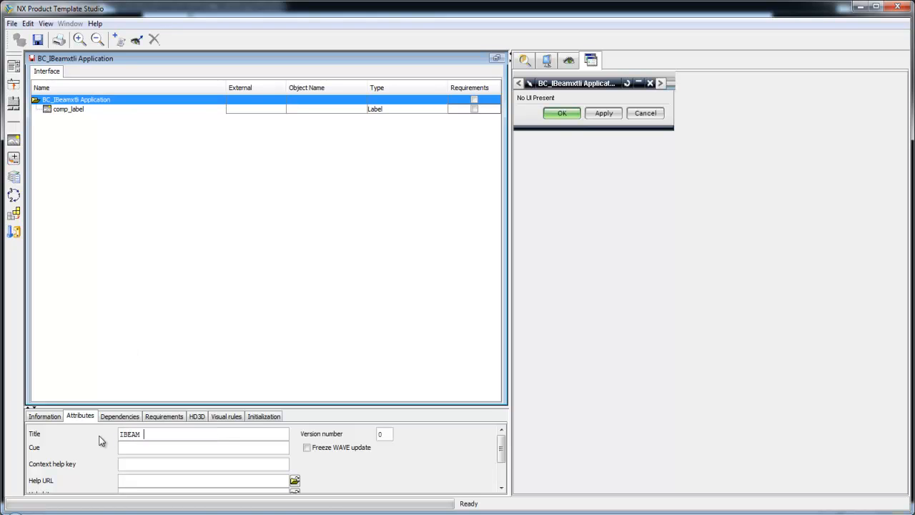
type(" App")
key("Return")
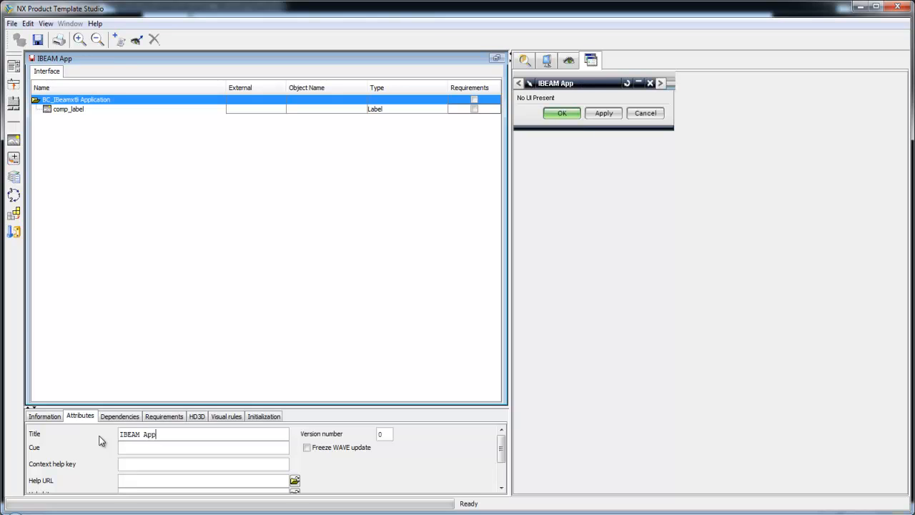
- Set the title of the comp_label element to "IBeam"
left_click(69, 109)
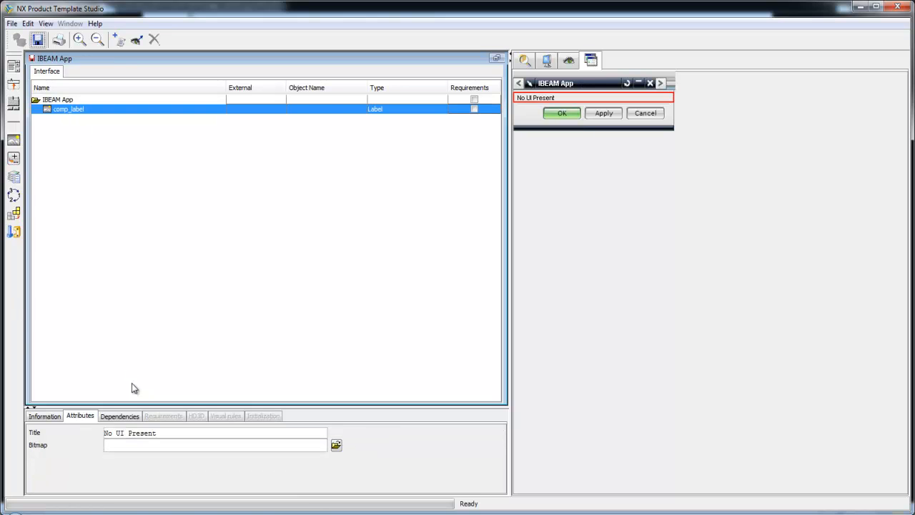
left_click_drag(158, 433, 89, 430)
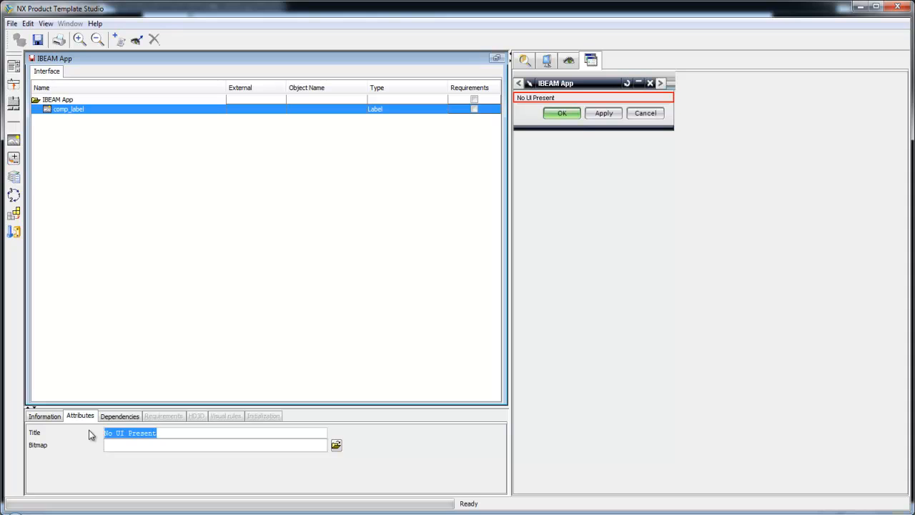
type("IBeam")
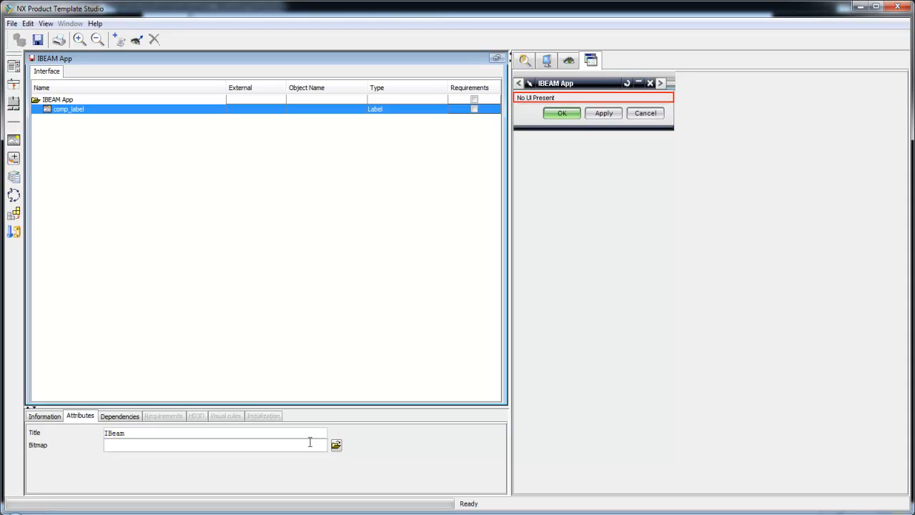
- Assign the bitmap "I-Beam annotations 290 pixels.bmp" from the desktop's NXCADLBProductTemplateStudio\Ibeam folder to the label
left_click(336, 444)
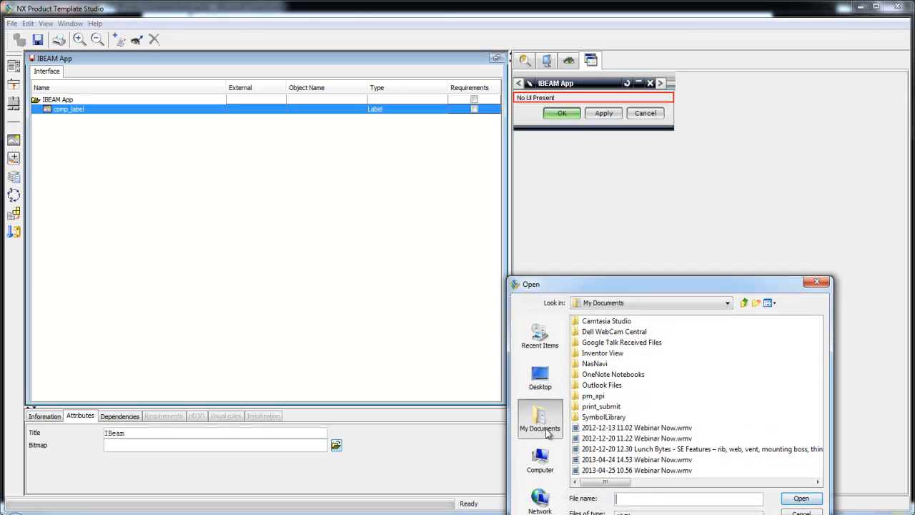
left_click(544, 462)
double_click(594, 321)
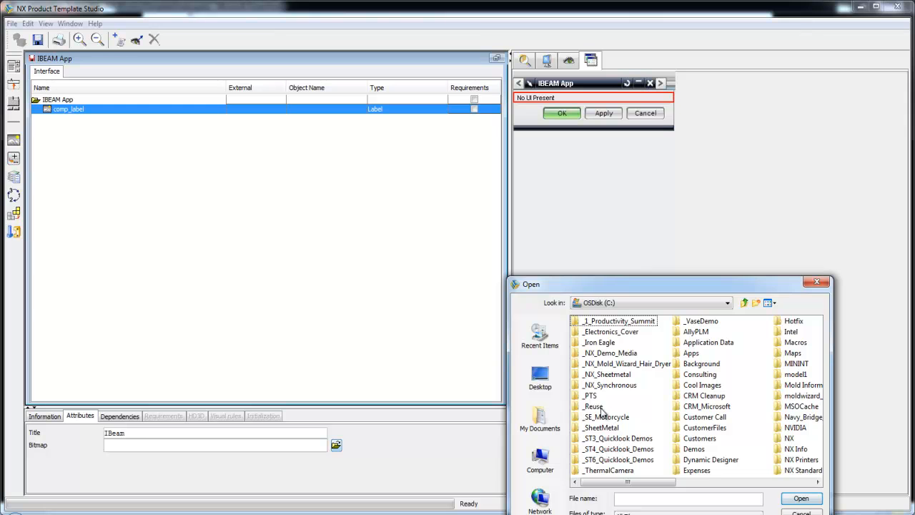
left_click(544, 378)
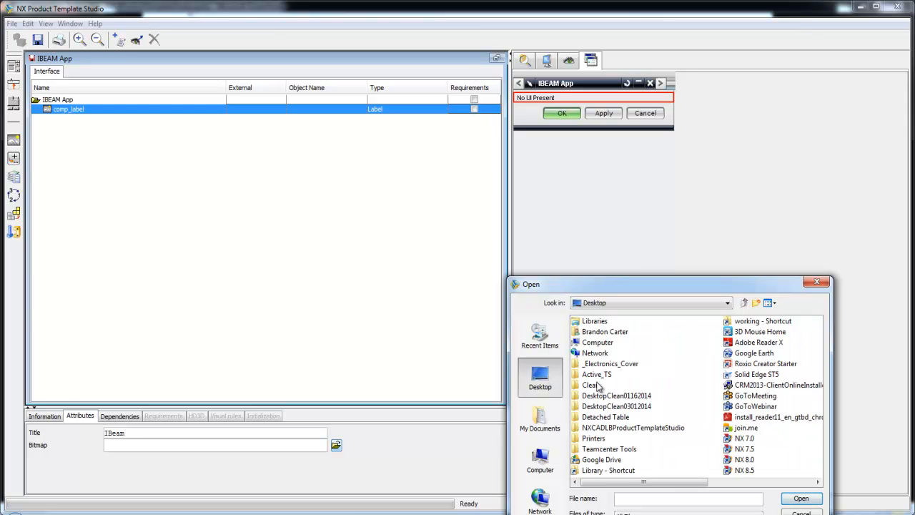
double_click(616, 427)
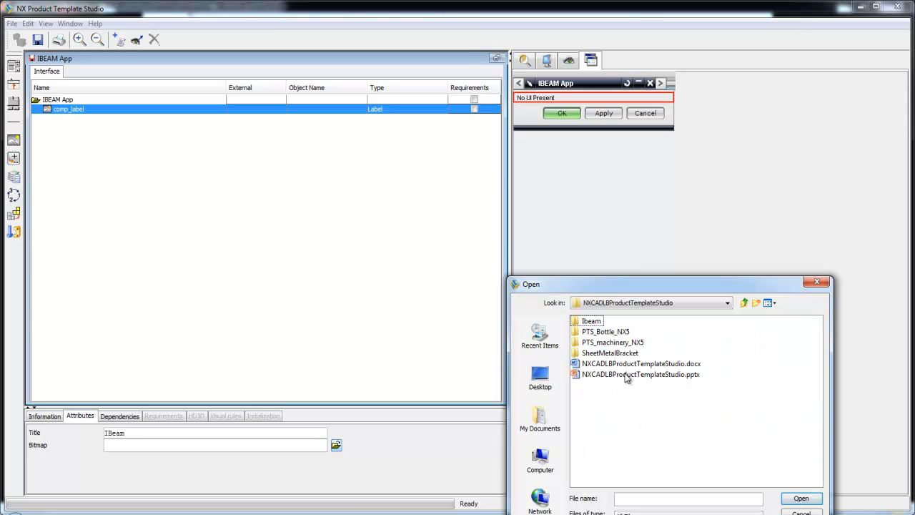
left_click(597, 323)
double_click(597, 323)
left_click(626, 345)
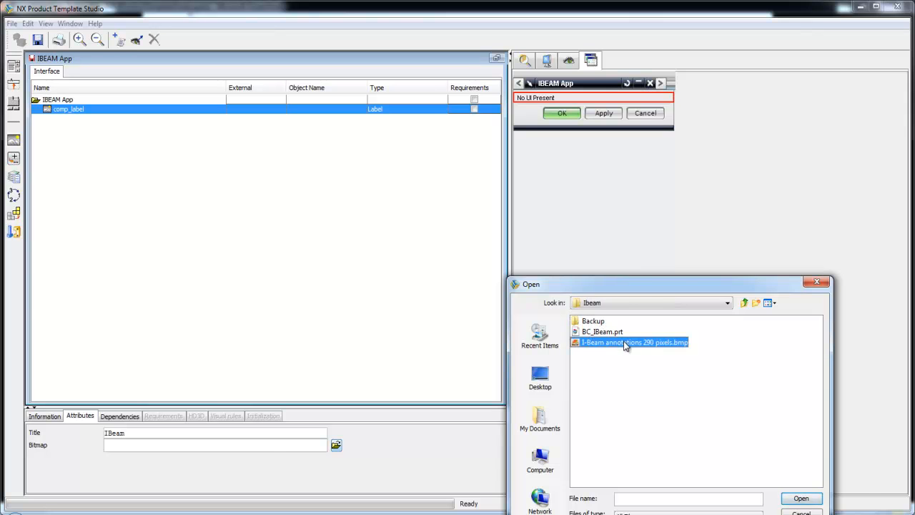
left_click(797, 498)
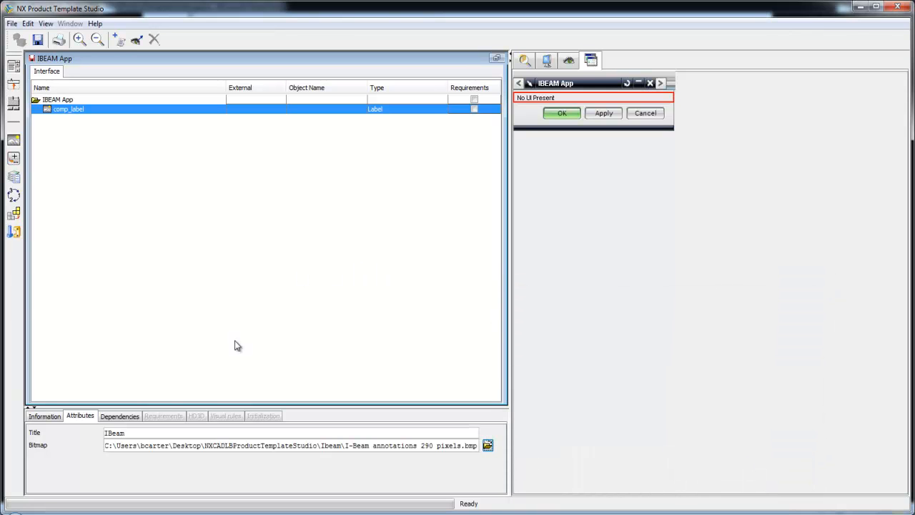
- Refresh the template dialog preview and examine the label's I-beam image
left_click(590, 62)
left_click(56, 100)
left_click(61, 110)
left_click(57, 101)
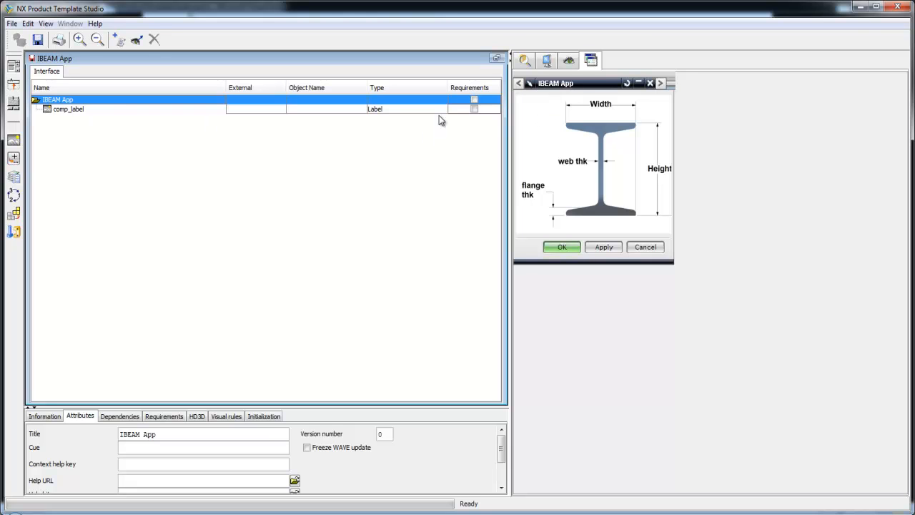
left_click(60, 110)
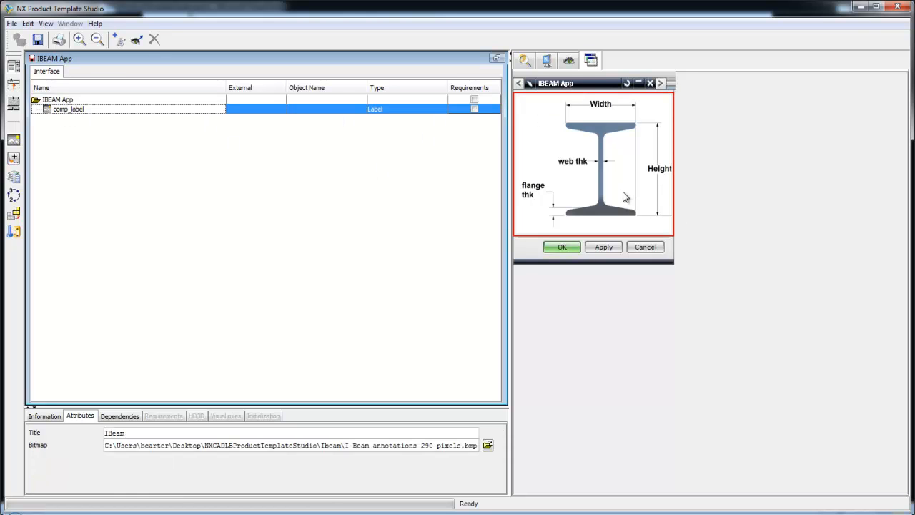
left_click(79, 101)
left_click(78, 110)
- Open the template studio properties and play the success, information, warning and error sounds, leaving the settings as they are
left_click(28, 23)
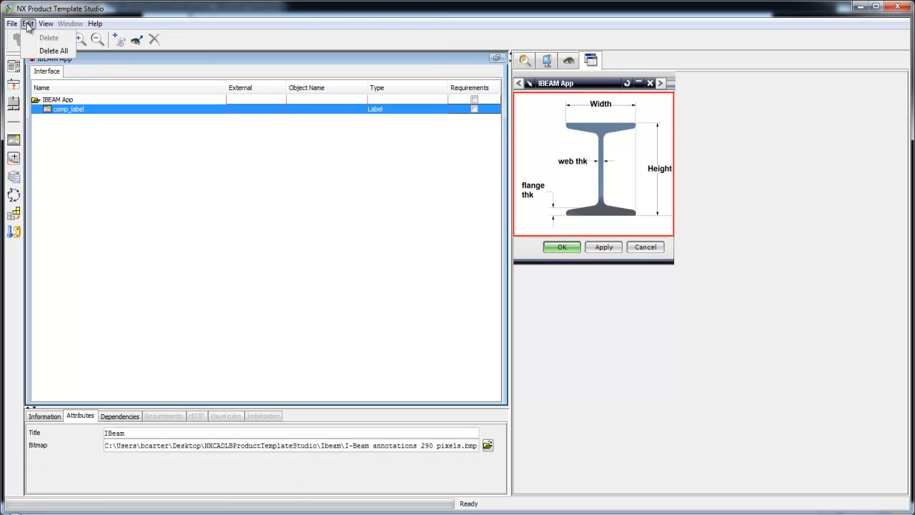
mouse_move(46, 27)
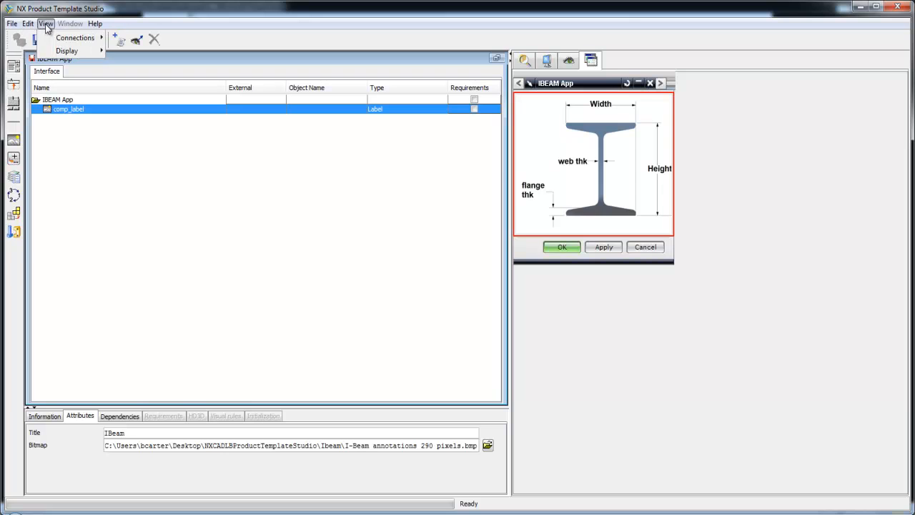
mouse_move(13, 23)
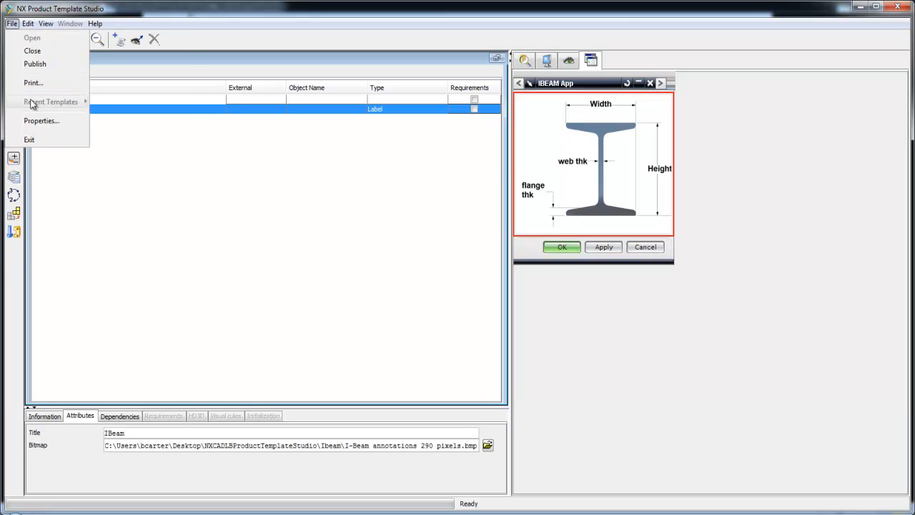
left_click(37, 120)
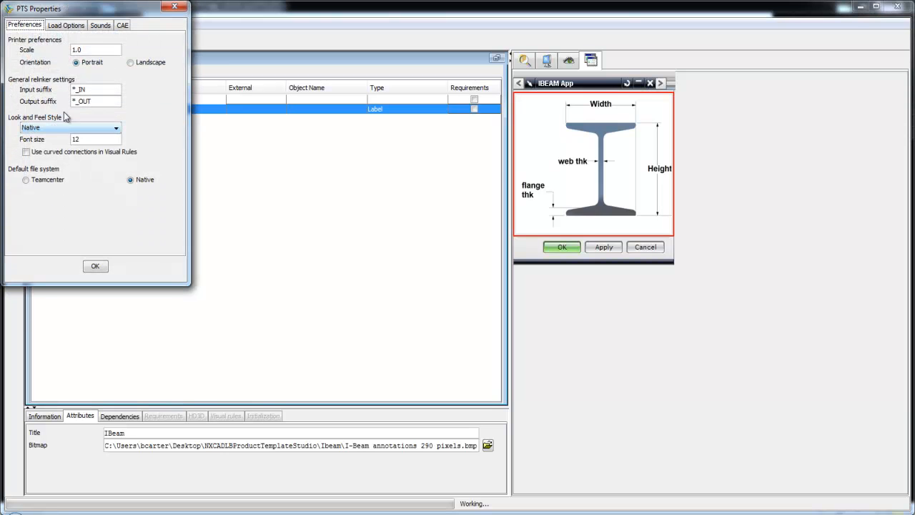
left_click(101, 26)
left_click(167, 51)
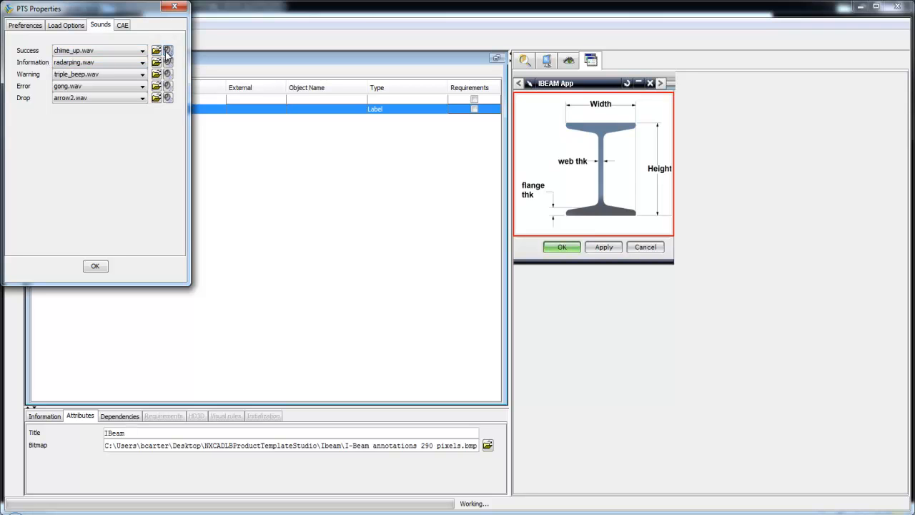
left_click(167, 63)
left_click(168, 74)
left_click(167, 85)
left_click(95, 266)
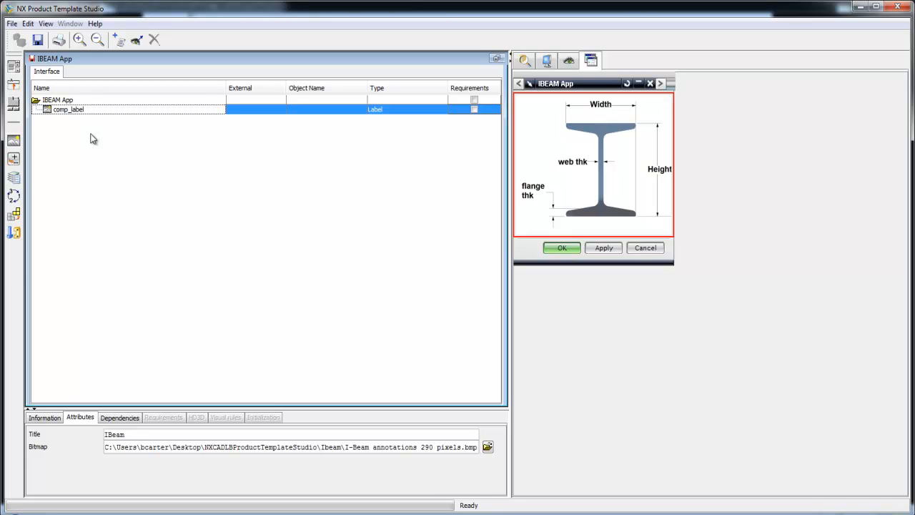
- Add three UI groups to the IBEAM App interface below the label
left_click(13, 86)
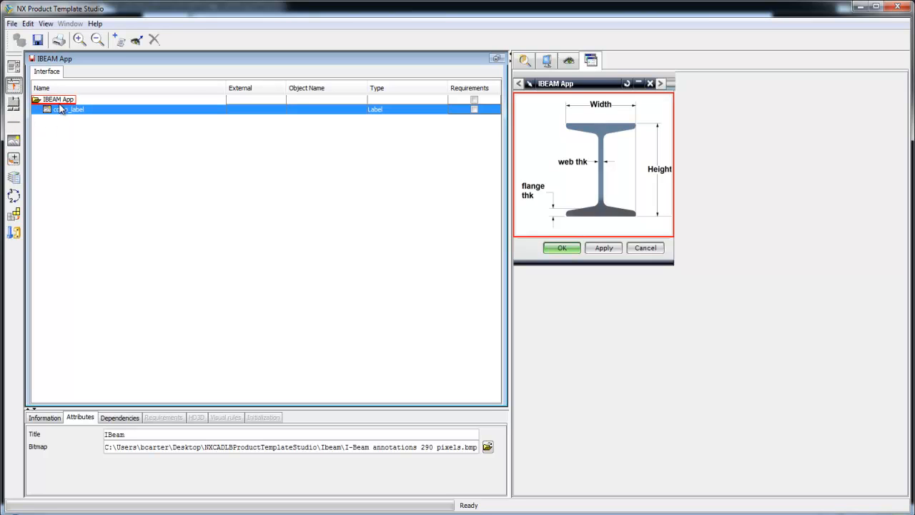
left_click(59, 102)
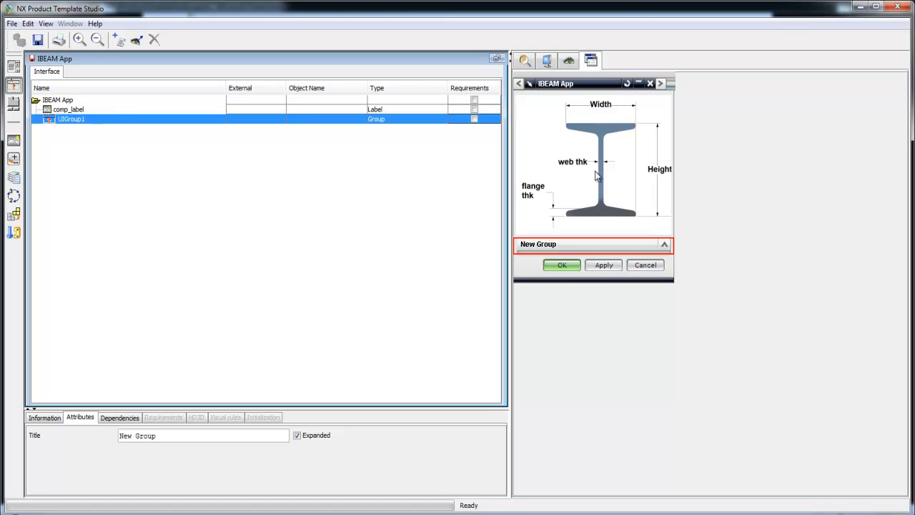
left_click(14, 85)
left_click(65, 123)
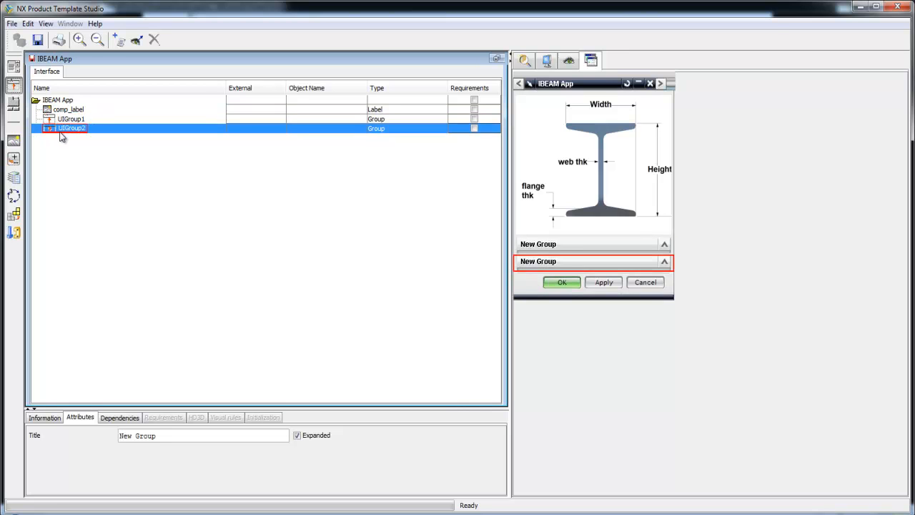
left_click(61, 136)
- Set the title of the first group, UIGroup1, to "Inputs"
left_click(71, 120)
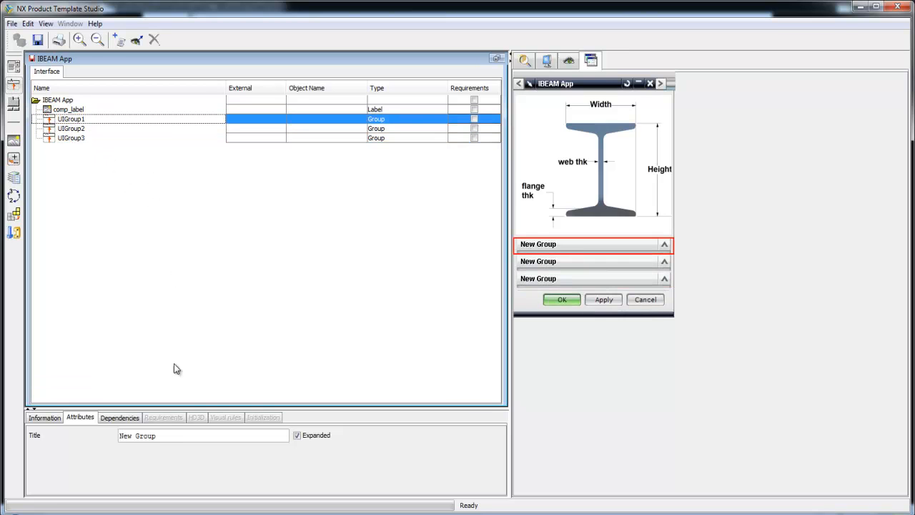
left_click_drag(163, 433, 113, 443)
type("Dimension")
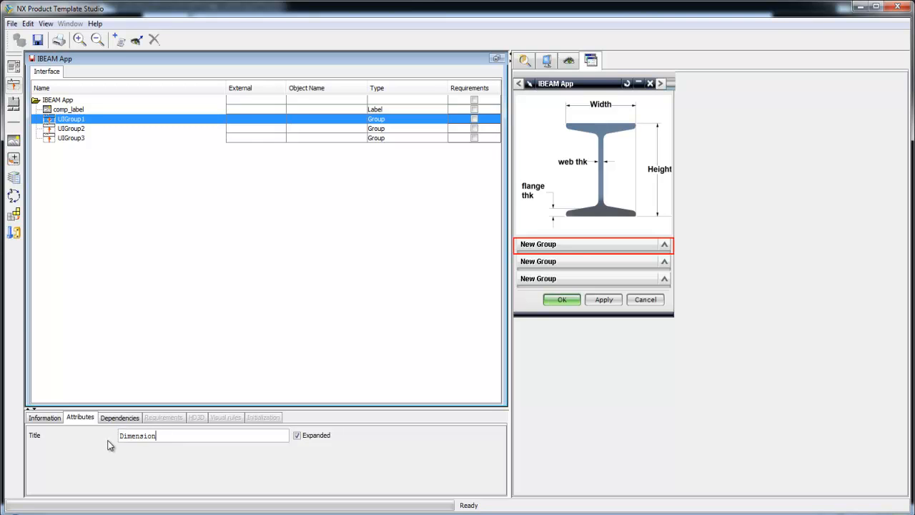
key("BackSpace")
key("BackSpace")
key("BackSpace")
key("BackSpace")
key("BackSpace")
key("BackSpace")
key("BackSpace")
key("BackSpace")
type("Inputs")
- Set the title of UIGroup2 to "Feedback" and the title of UIGroup3 to "Help"
left_click(79, 128)
left_click_drag(157, 433, 98, 443)
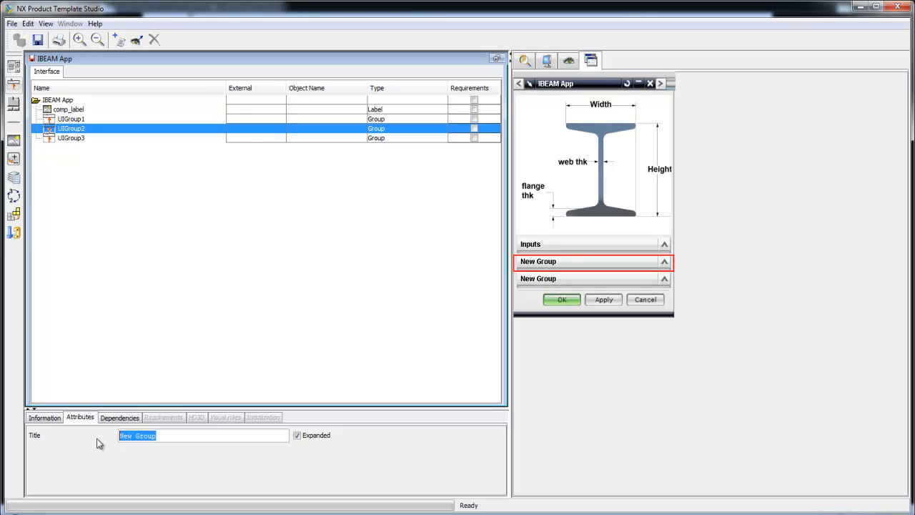
type("Feedback")
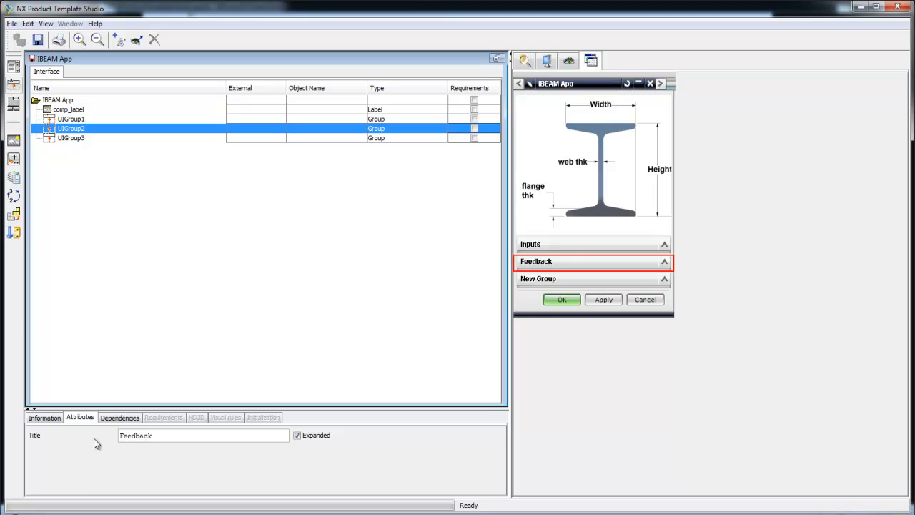
left_click(89, 138)
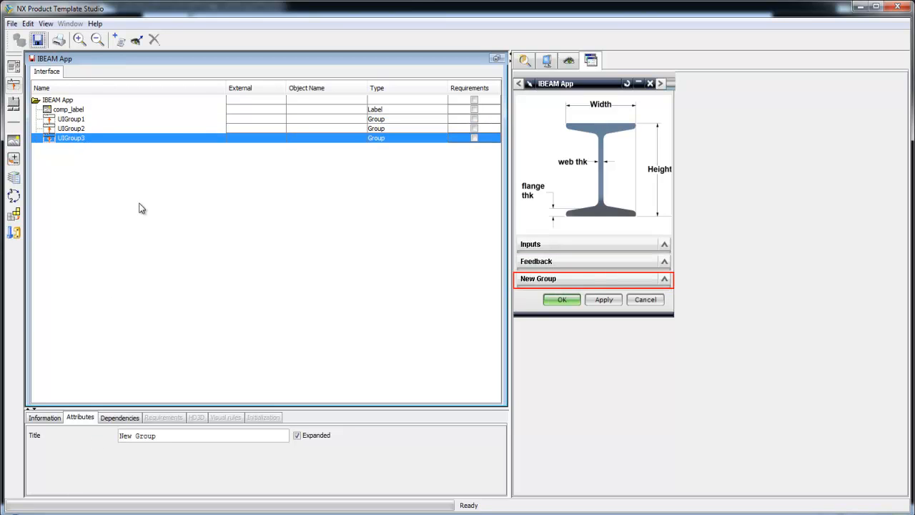
left_click_drag(164, 435, 92, 433)
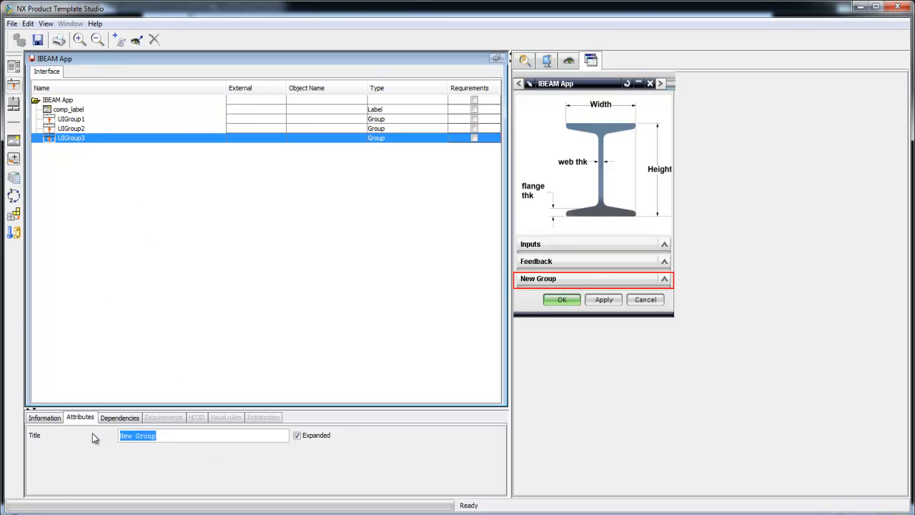
type("Help")
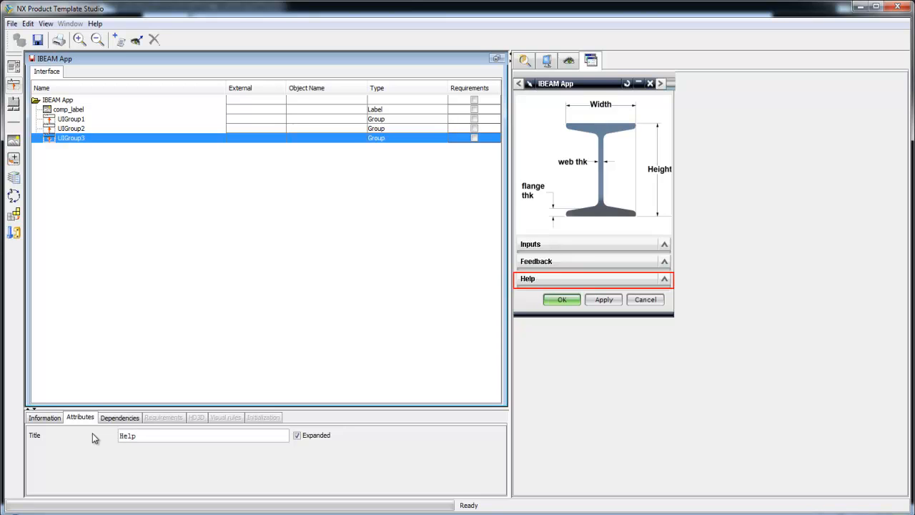
left_click(183, 212)
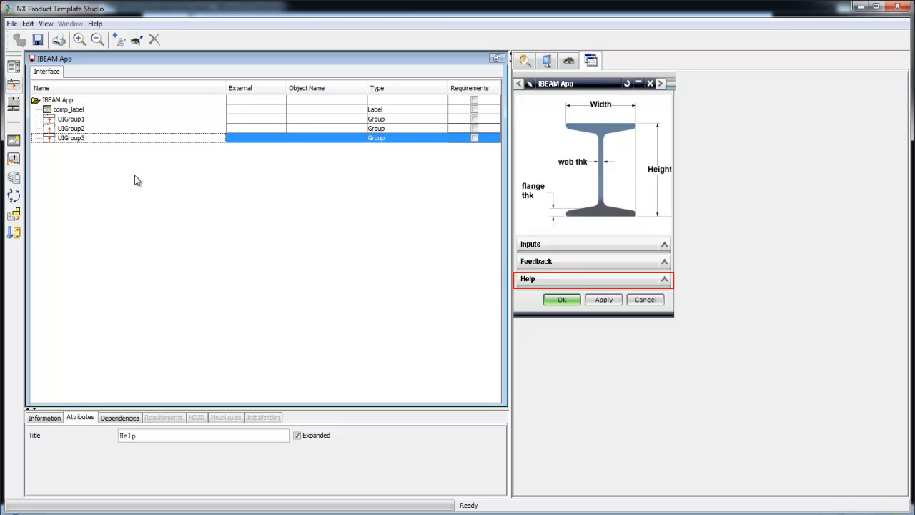
- Add the sketch expressions flange_thk, web_thk, height and width to the Inputs group, UIGroup1, in that order
left_click(72, 120)
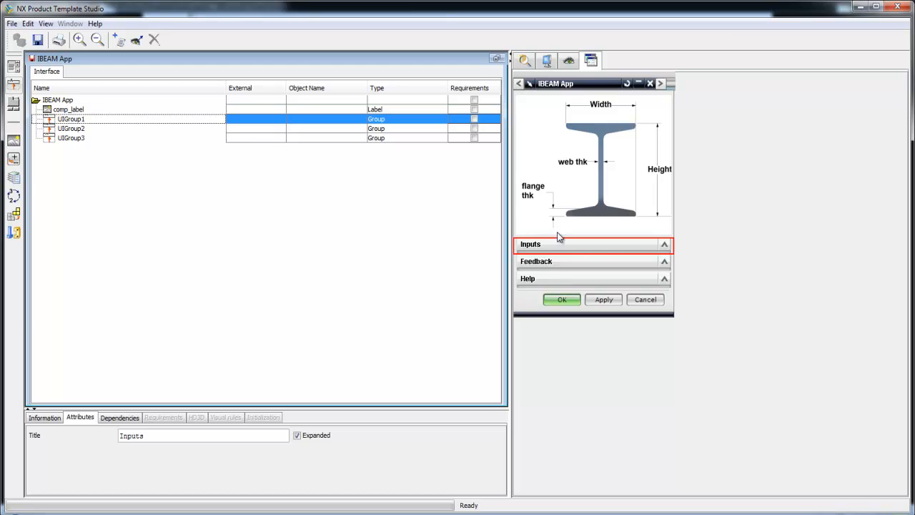
left_click(569, 61)
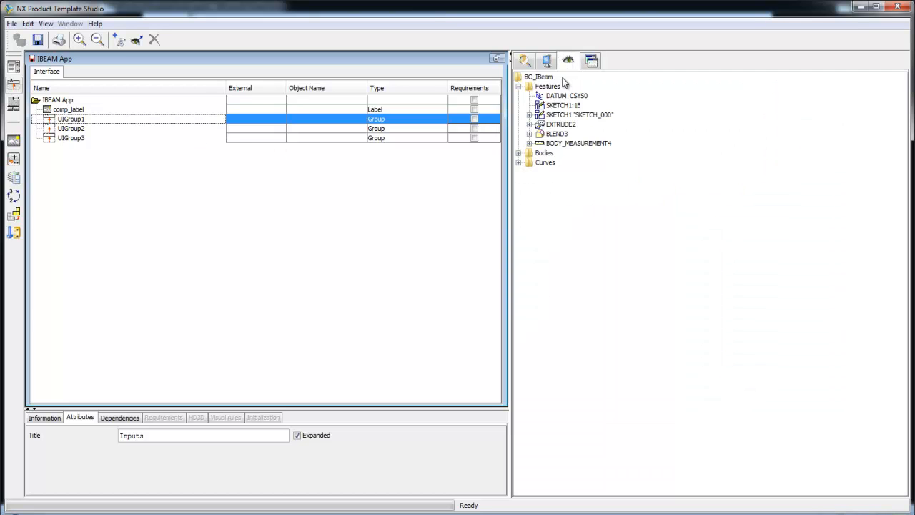
left_click(529, 115)
left_click_drag(575, 126, 79, 126)
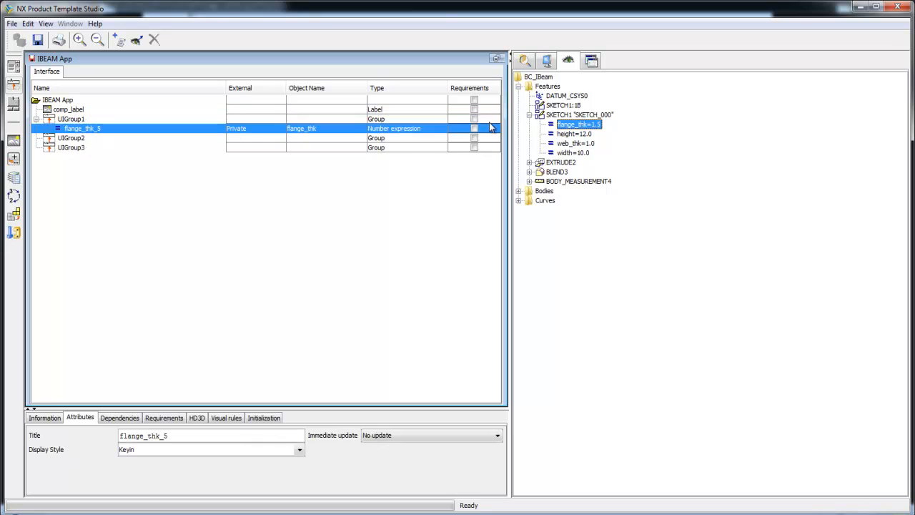
left_click_drag(572, 133, 104, 129)
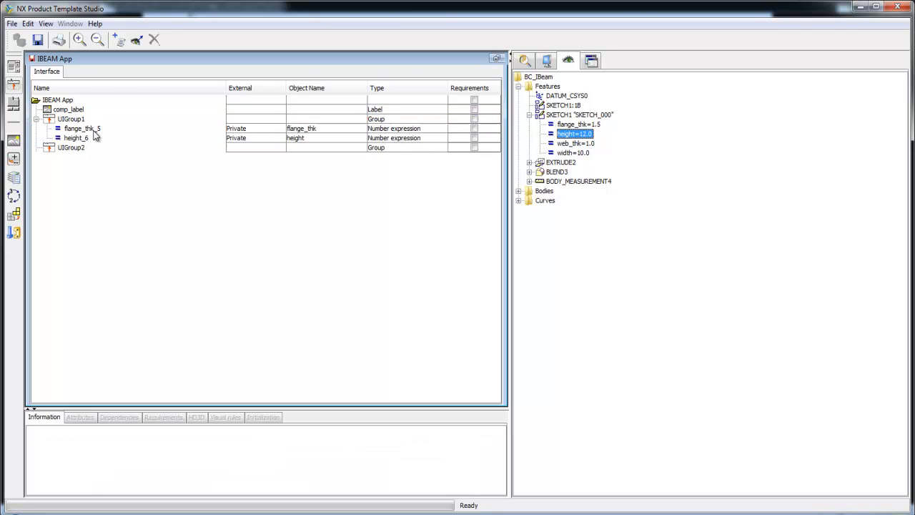
left_click_drag(574, 152, 100, 143)
left_click_drag(578, 144, 93, 134)
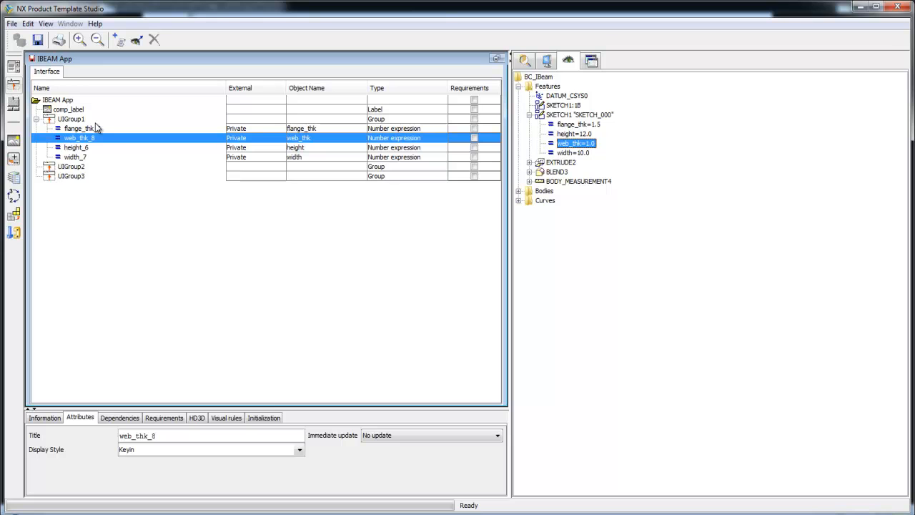
- Add the length expression of EXTRUDE2 as the last item of UIGroup1, after width
left_click(530, 162)
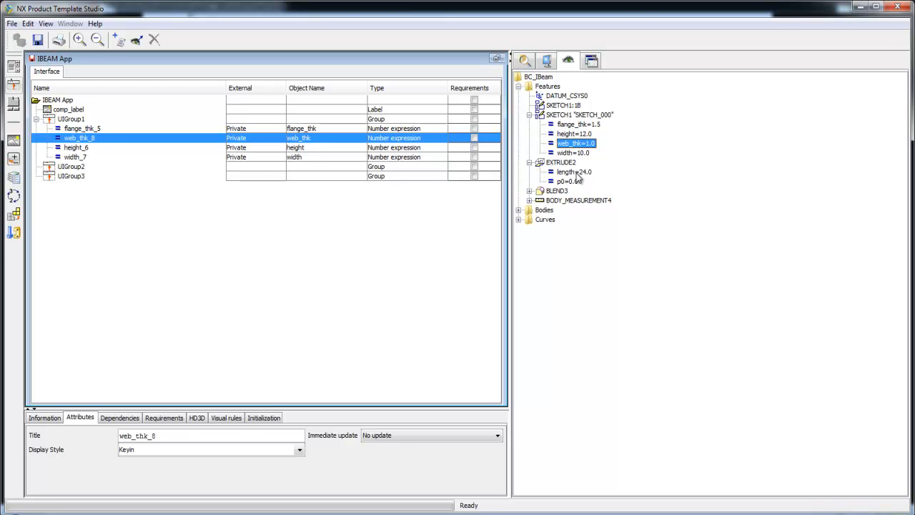
left_click_drag(570, 173, 172, 187)
left_click_drag(77, 163, 80, 167)
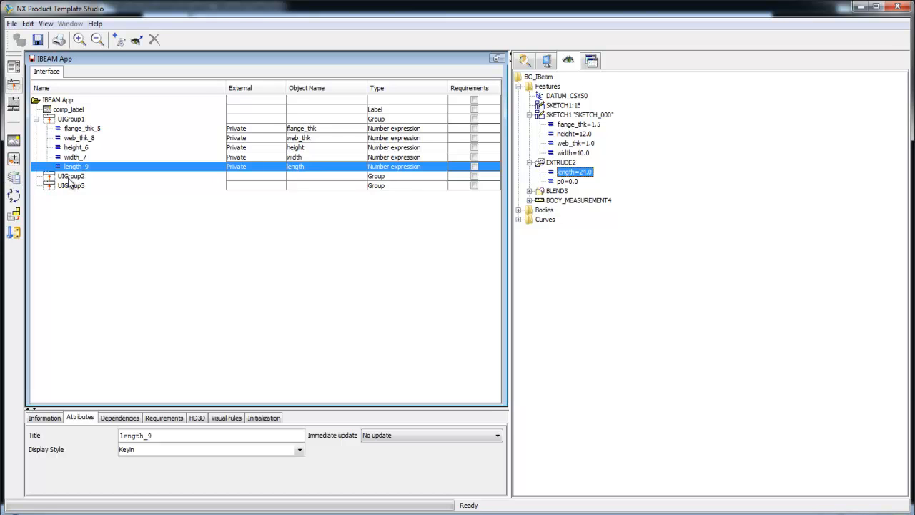
- Add the body measurement's weight expression to the Feedback group, UIGroup2, and show the dialog preview
left_click(89, 177)
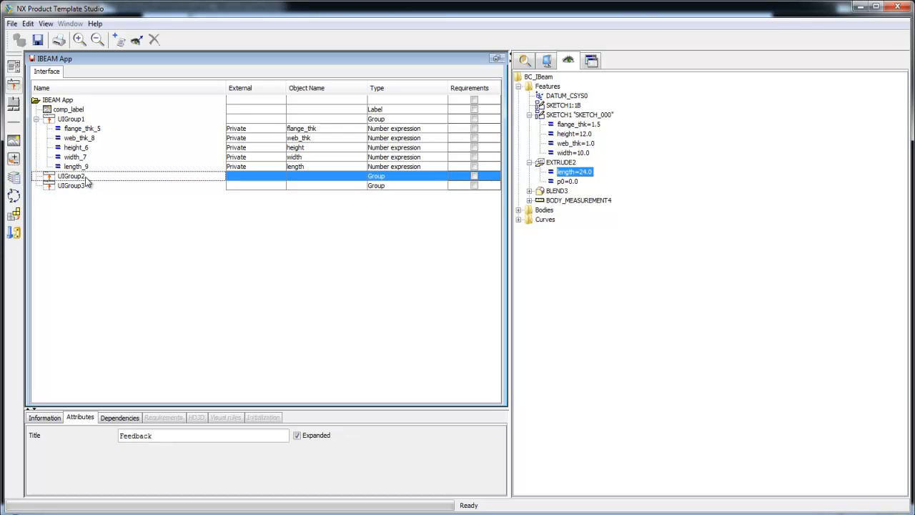
left_click(529, 201)
left_click_drag(586, 248, 78, 177)
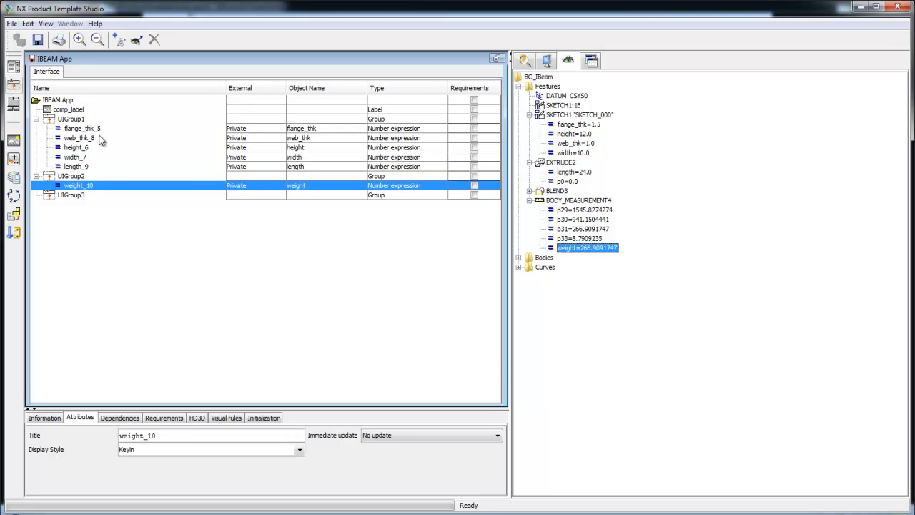
left_click(593, 61)
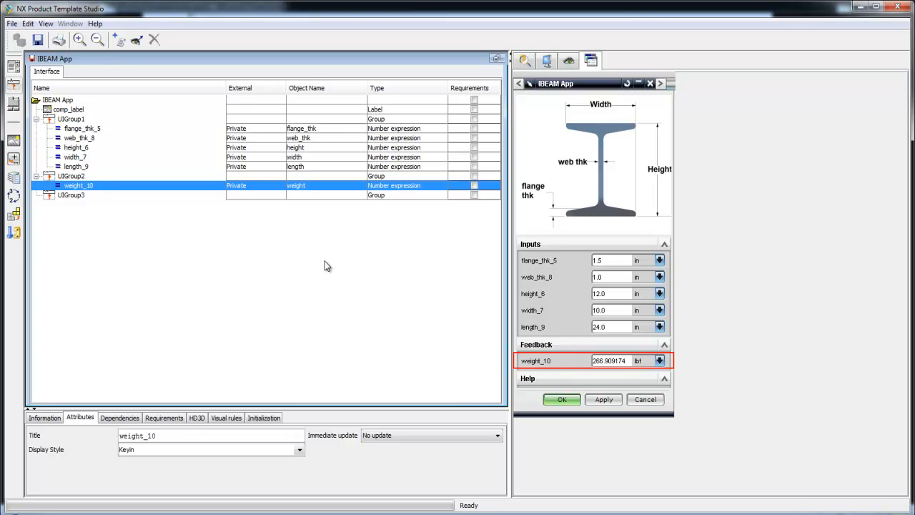
- Title the flange_thk input "Flange Thickness" and set its immediate update to NX Update
left_click(101, 129)
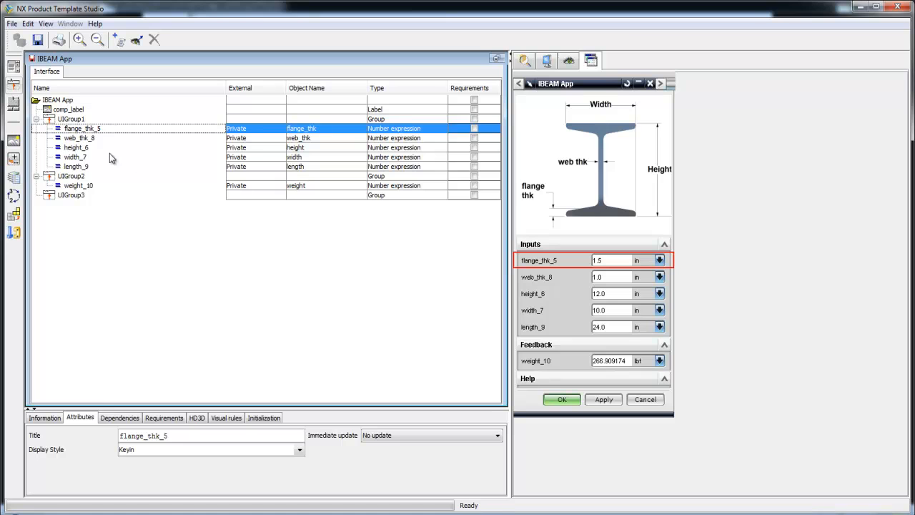
left_click_drag(178, 435, 100, 436)
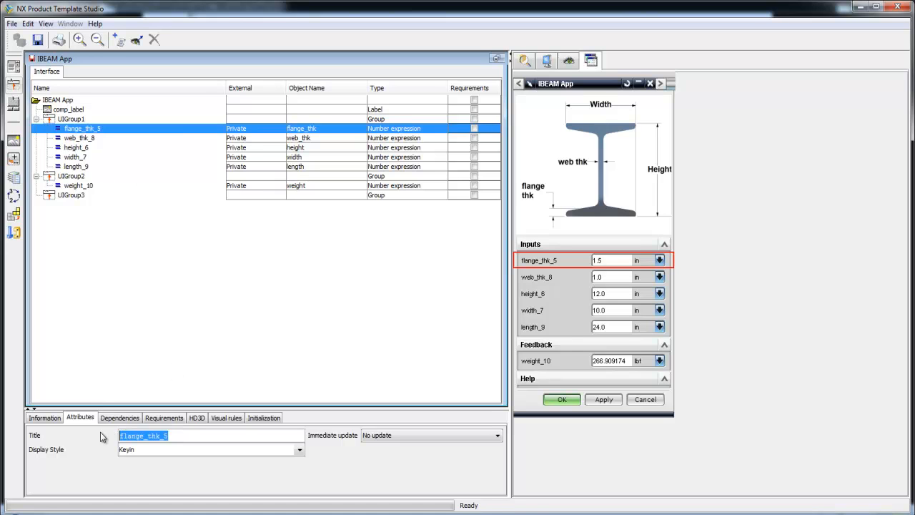
type("Flange Thicke")
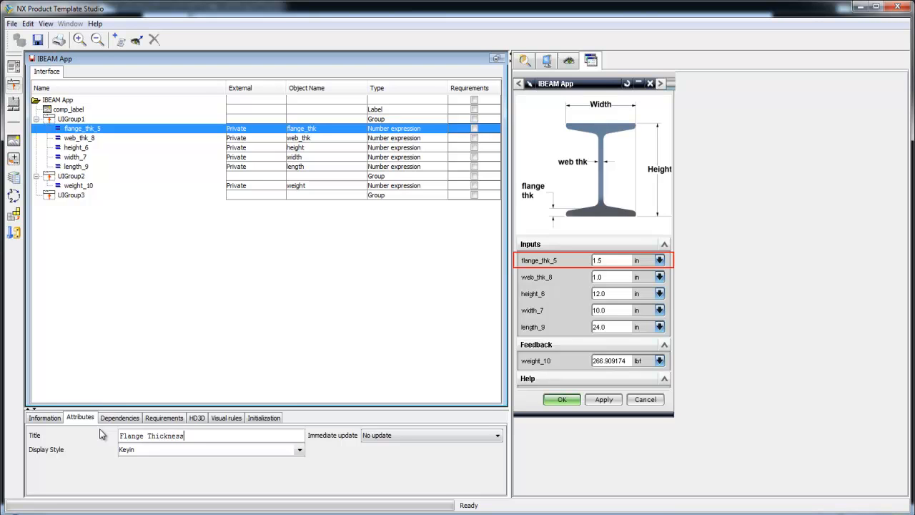
key("Return")
left_click(385, 436)
left_click(387, 451)
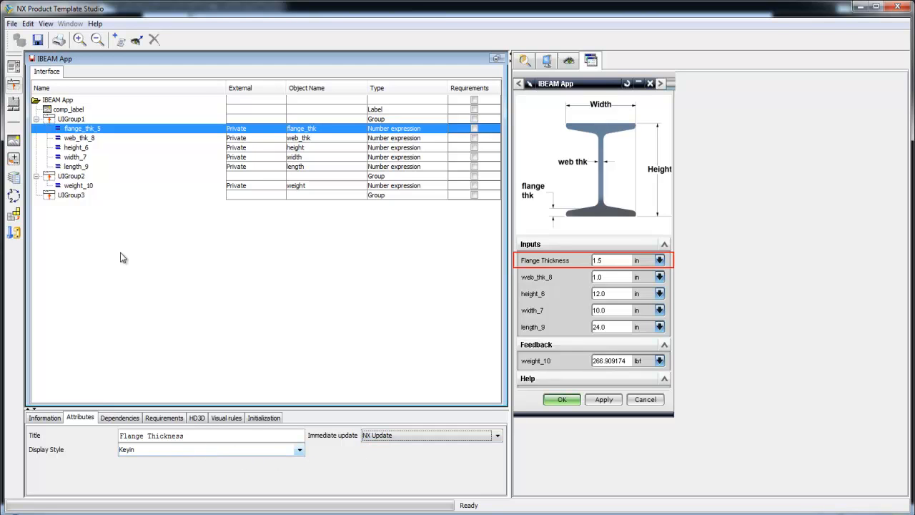
- Title the web_thk input "Web Thickness" and set its immediate update to NX Update
left_click(82, 137)
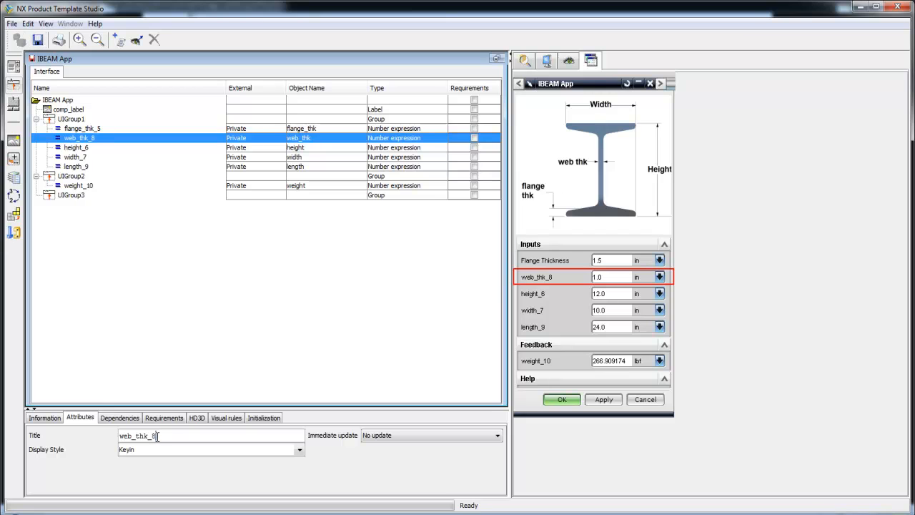
left_click_drag(157, 436, 109, 436)
type("WEb")
key("BackSpace")
key("BackSpace")
type("eb Thickness")
key("Return")
left_click(409, 436)
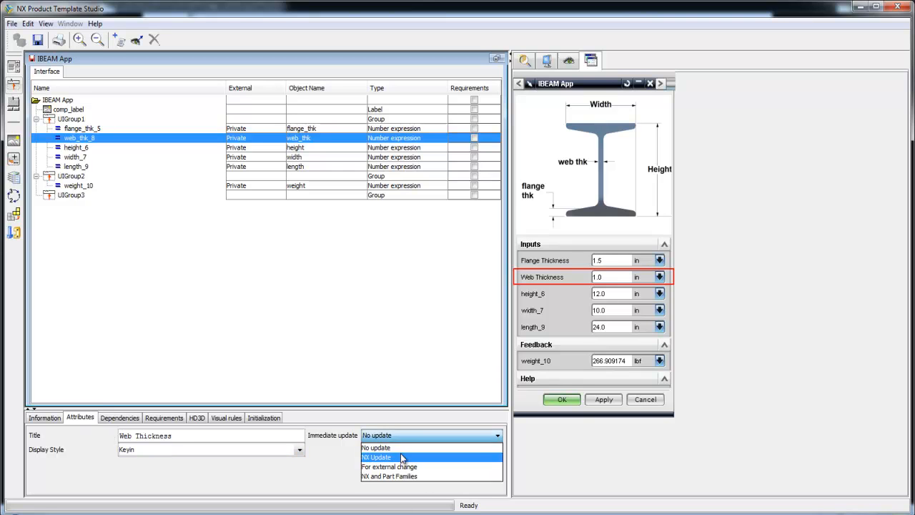
left_click(400, 457)
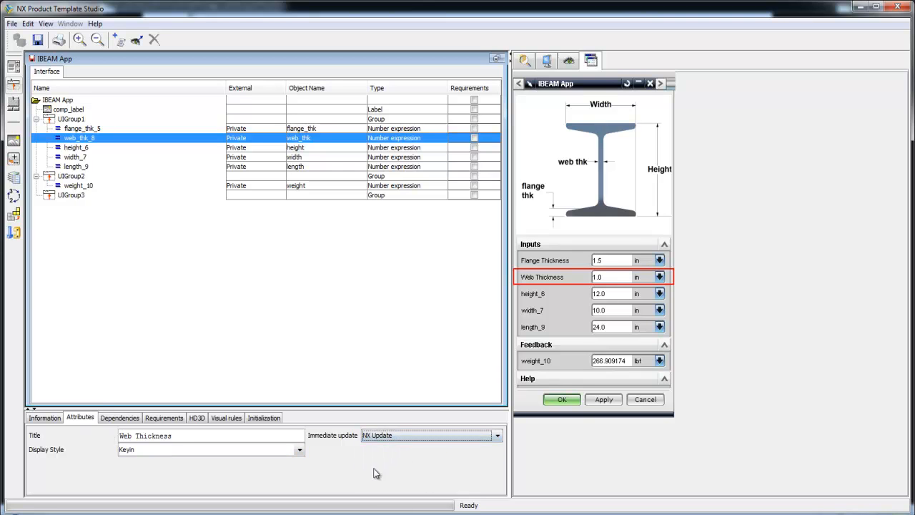
- Title the height input "Height" and set its immediate update to NX Update
left_click(79, 147)
left_click_drag(163, 435, 90, 435)
type("height")
key("BackSpace")
key("BackSpace")
key("BackSpace")
key("BackSpace")
key("BackSpace")
key("BackSpace")
type("he")
key("BackSpace")
key("BackSpace")
type("Height")
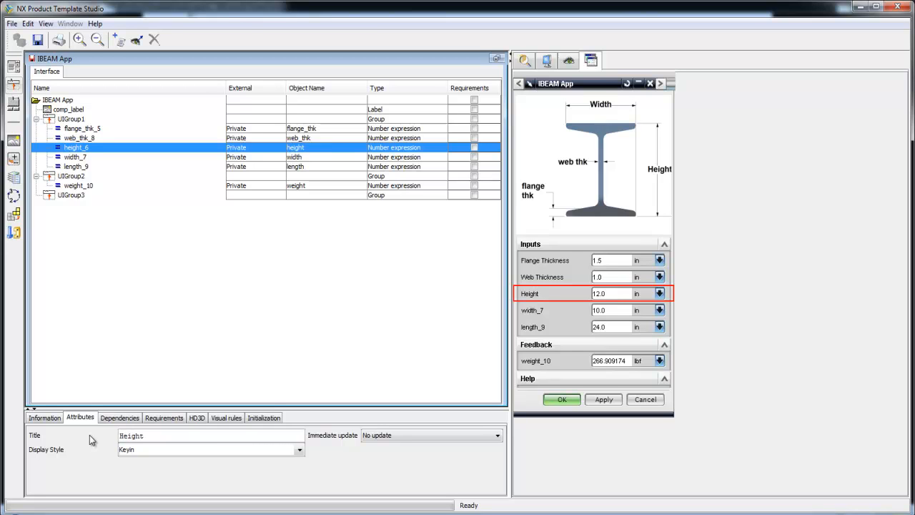
left_click(428, 435)
left_click(382, 452)
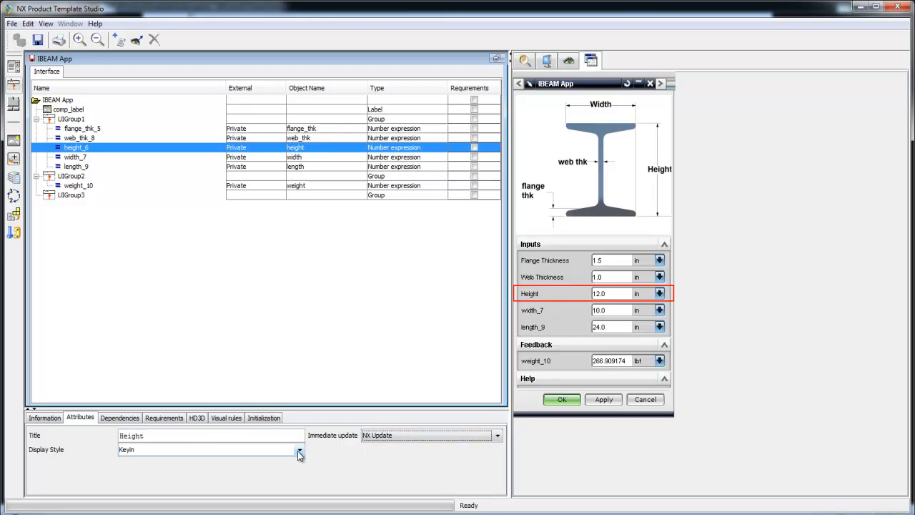
- Display the Height input as a list of choices with whole values from 5 to 12, returning the indexed value
left_click(298, 452)
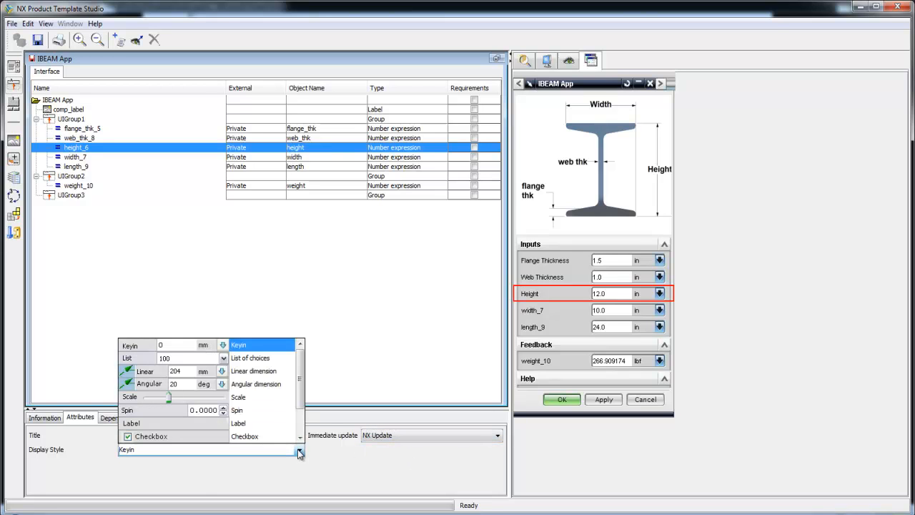
left_click(273, 364)
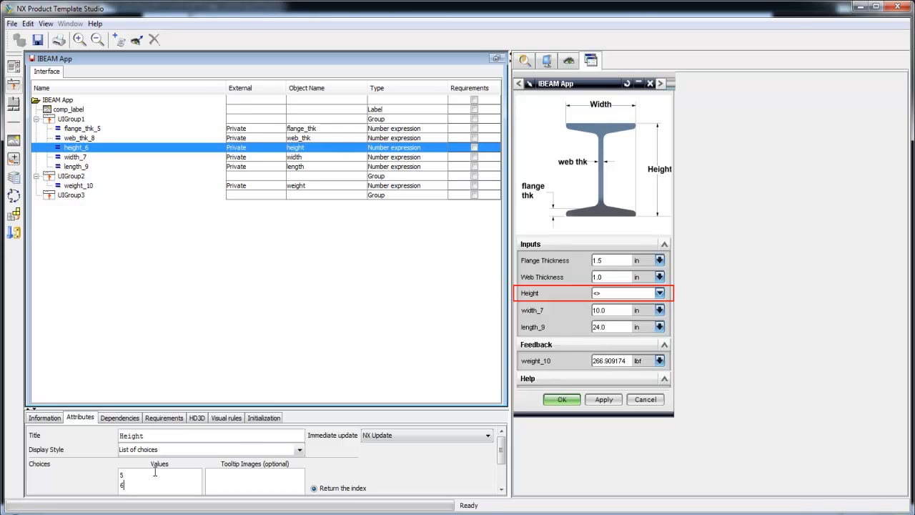
key("Return")
type("7")
key("Return")
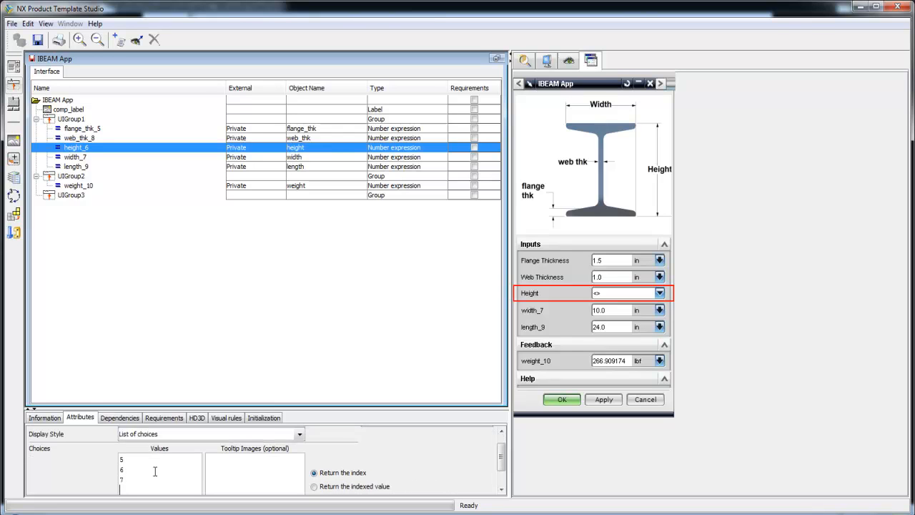
type("8")
key("Return")
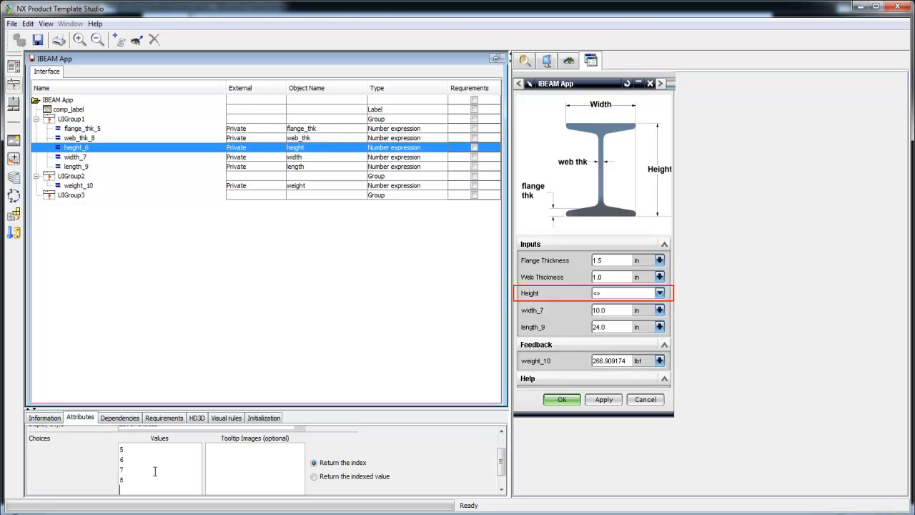
type("9")
key("Return")
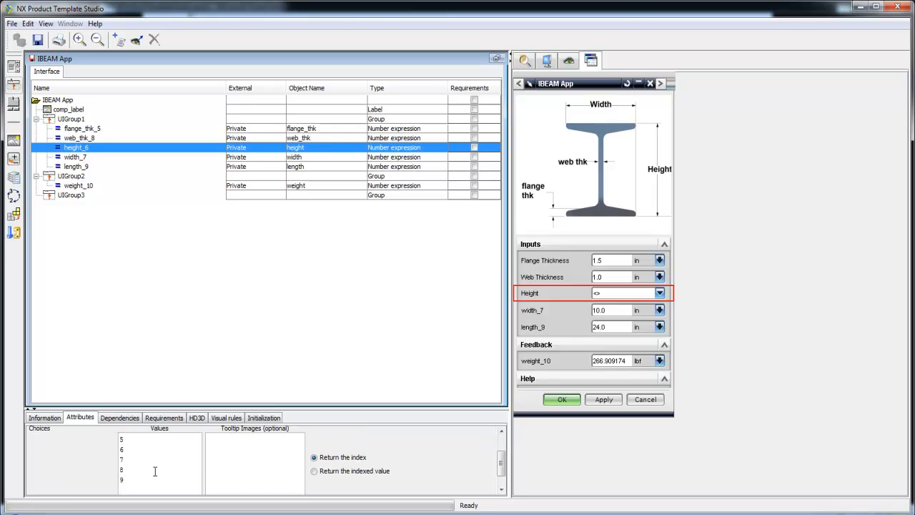
type("10")
key("Return")
type("11")
key("Return")
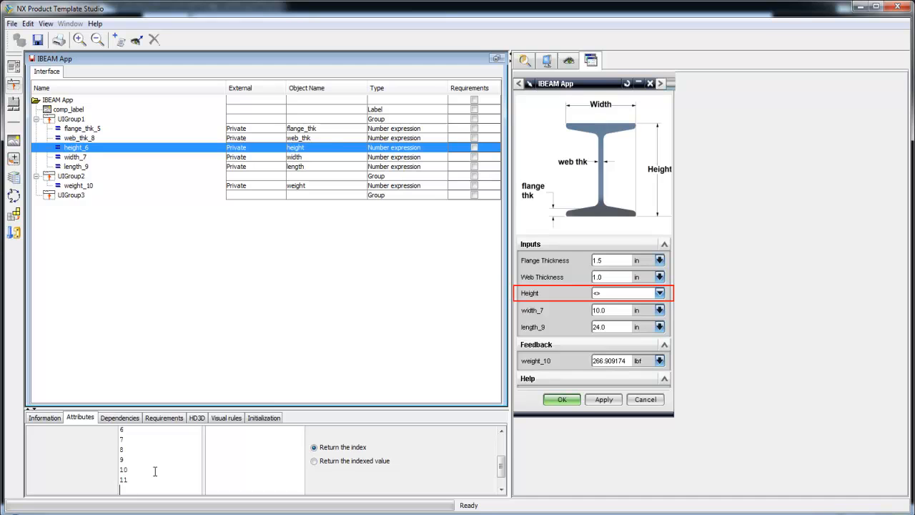
type("12")
key("Return")
left_click(324, 457)
left_click(145, 487)
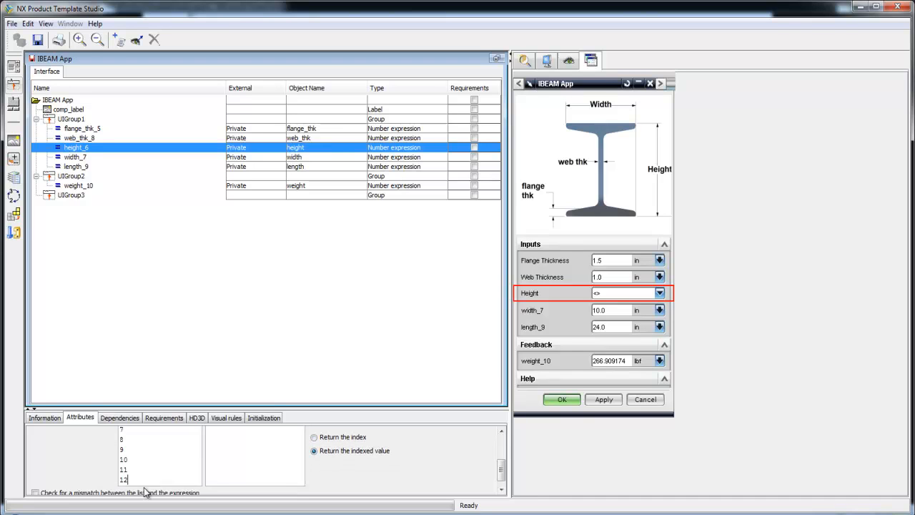
- Title the width input "Width" and set its immediate update to NX Update
left_click(77, 157)
left_click_drag(153, 435, 105, 433)
type("Wid")
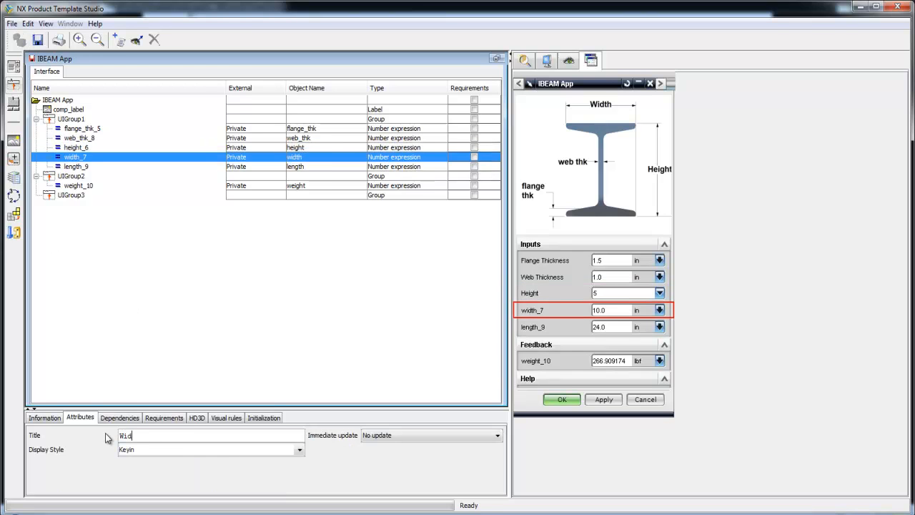
left_click(445, 434)
left_click(386, 450)
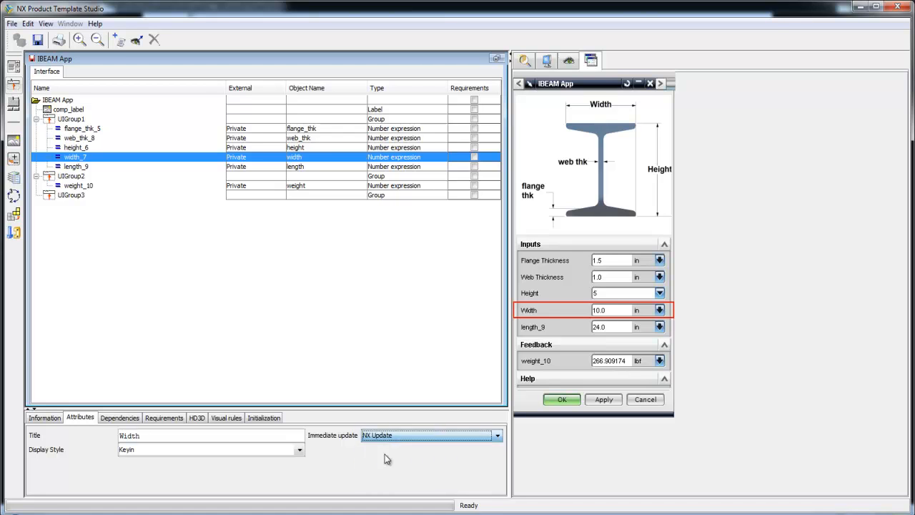
- Display the Width input as a list of choices with whole values from 5 to 12, returning the indexed value
left_click(299, 450)
left_click(257, 361)
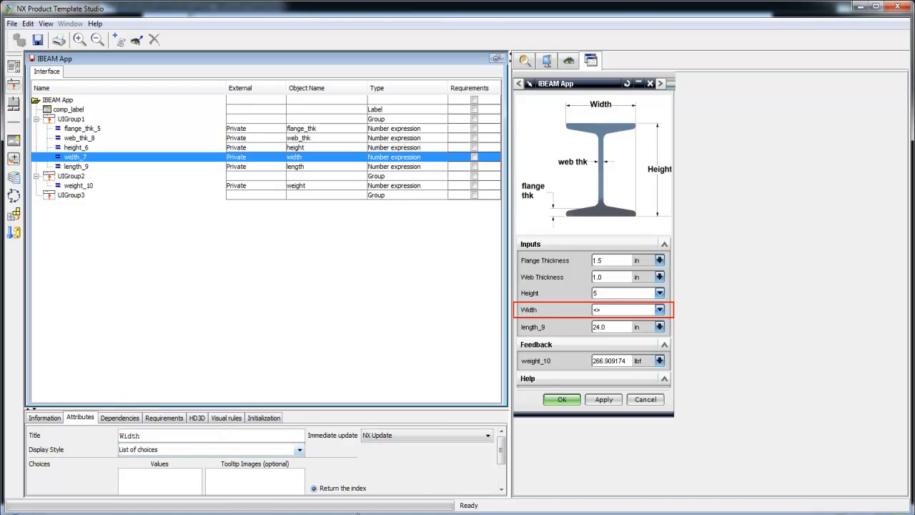
scroll(375, 486, "down", 3)
scroll(492, 465, "down", 3)
left_click(159, 448)
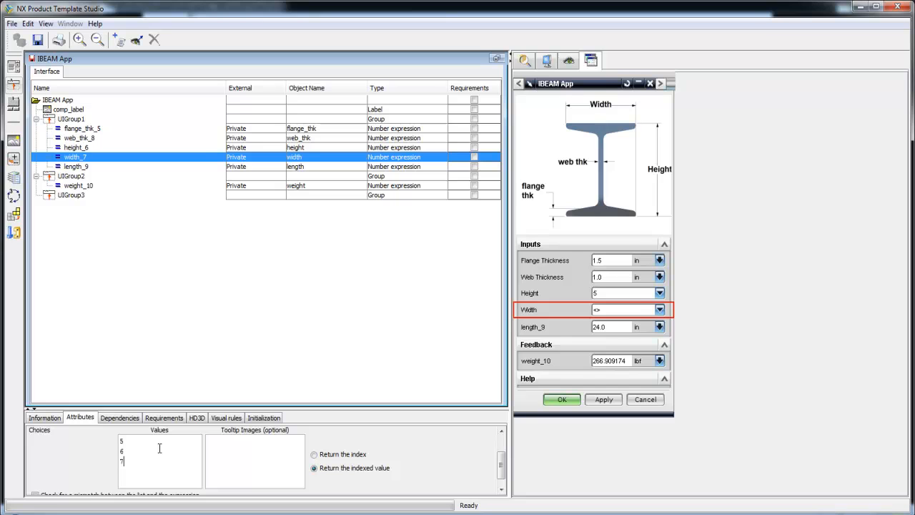
key("Return")
type("10")
key("Return")
type("11")
key("Return")
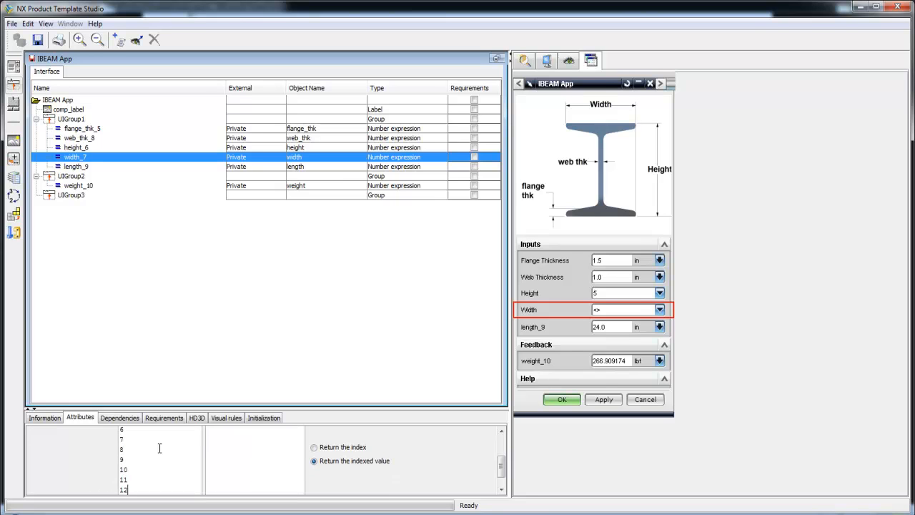
- Title the length input "Length" and set its immediate update to NX Update
left_click(76, 167)
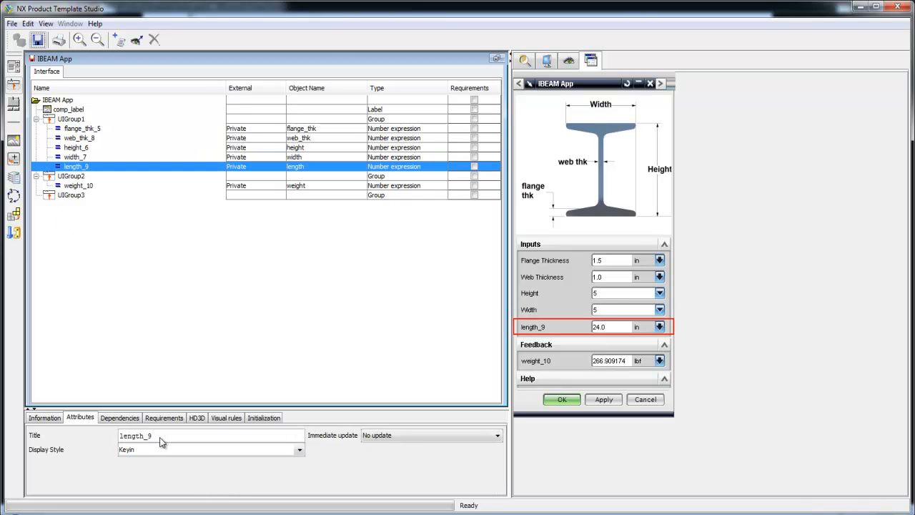
double_click(162, 436)
type("Length")
key("Return")
left_click(413, 436)
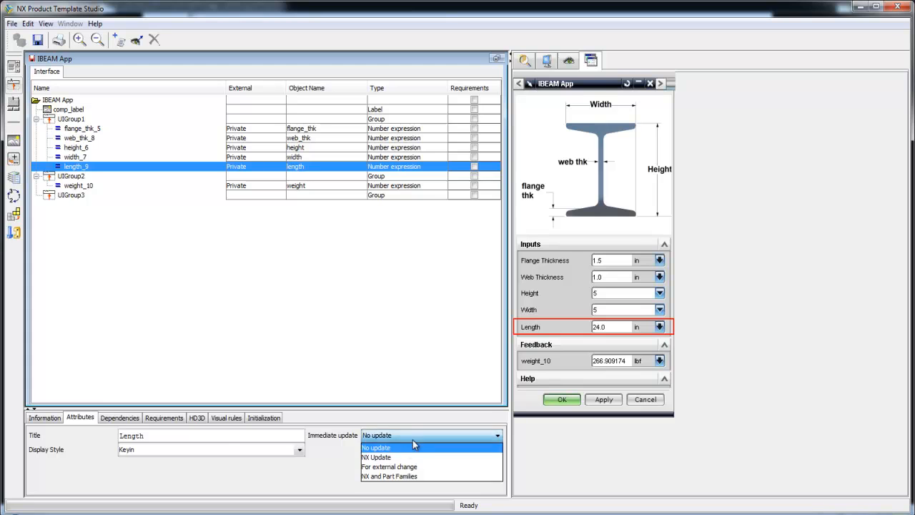
left_click(398, 456)
- Display the Length input as a scale from 6 to 96, both limits inclusive, with increment 1 and 0 decimal places
left_click(300, 449)
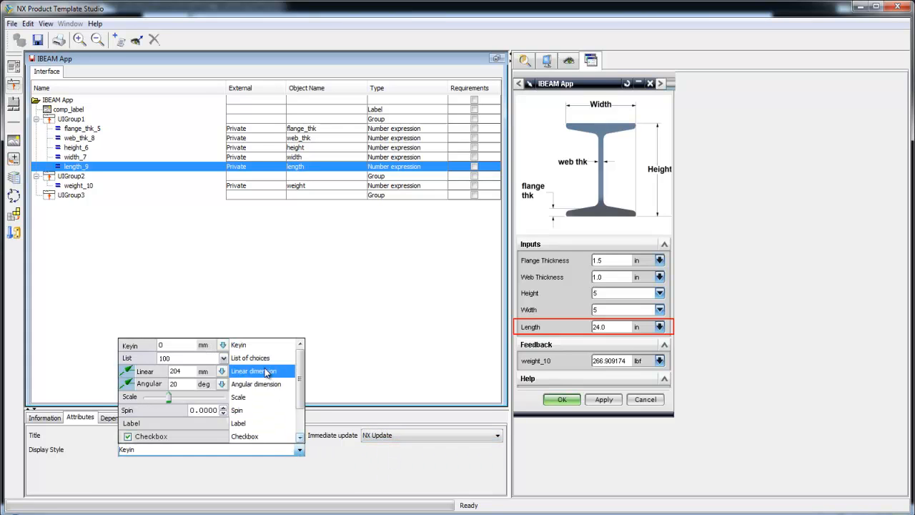
left_click(285, 396)
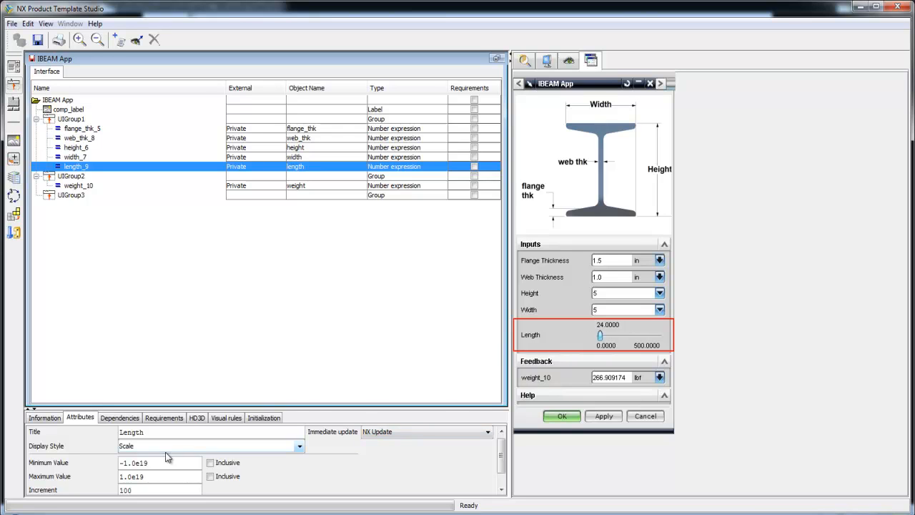
left_click(209, 476)
left_click_drag(164, 462, 98, 465)
type("1")
key("Tab")
left_click_drag(152, 476, 90, 492)
type("961")
key("Tab")
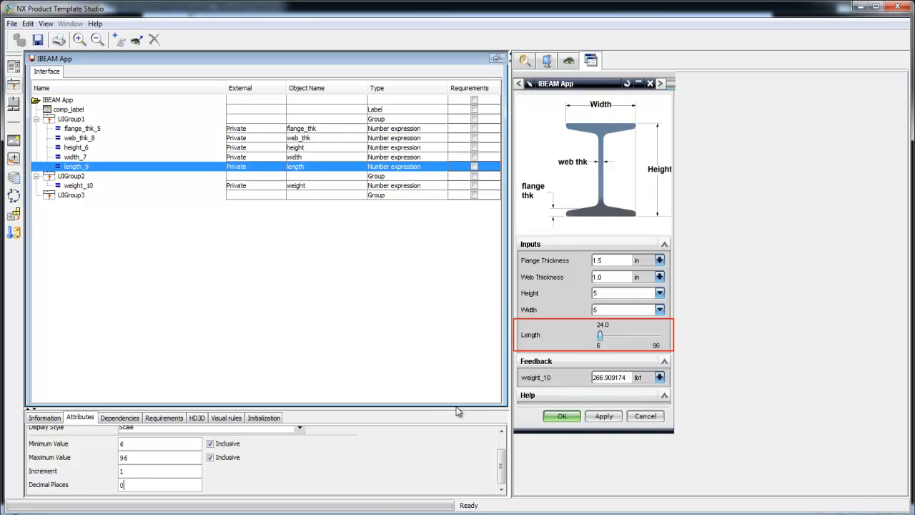
left_click(94, 156)
left_click(96, 166)
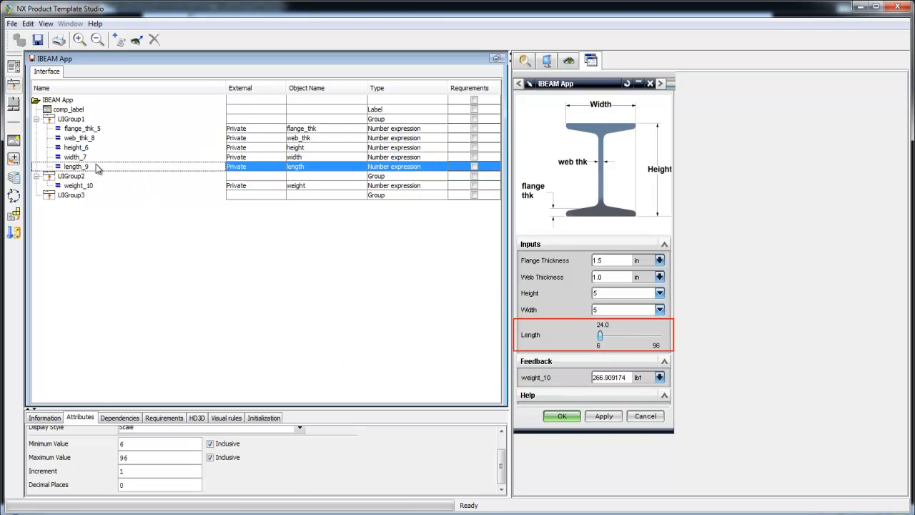
- Title the weight parameter in the Feedback group "Weight (lb)" and set its immediate update to NX Update
left_click(96, 195)
left_click(95, 177)
left_click(95, 185)
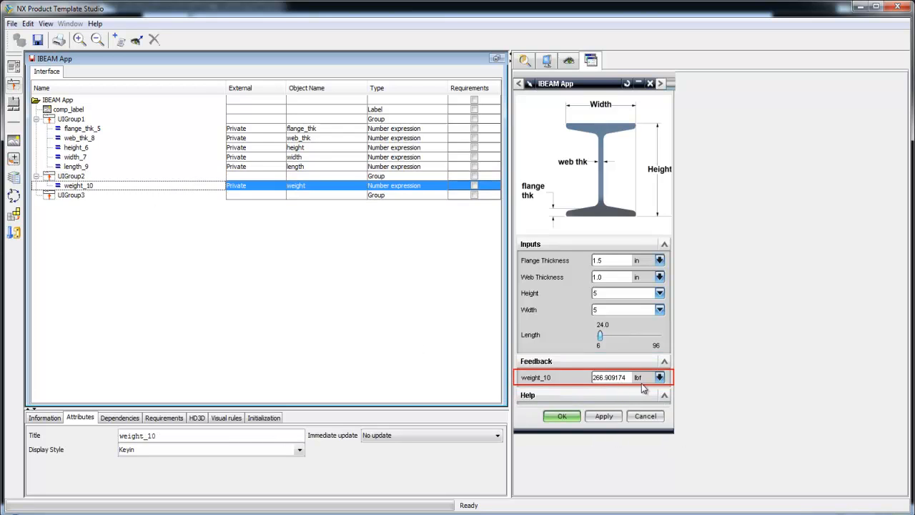
left_click_drag(157, 436, 105, 438)
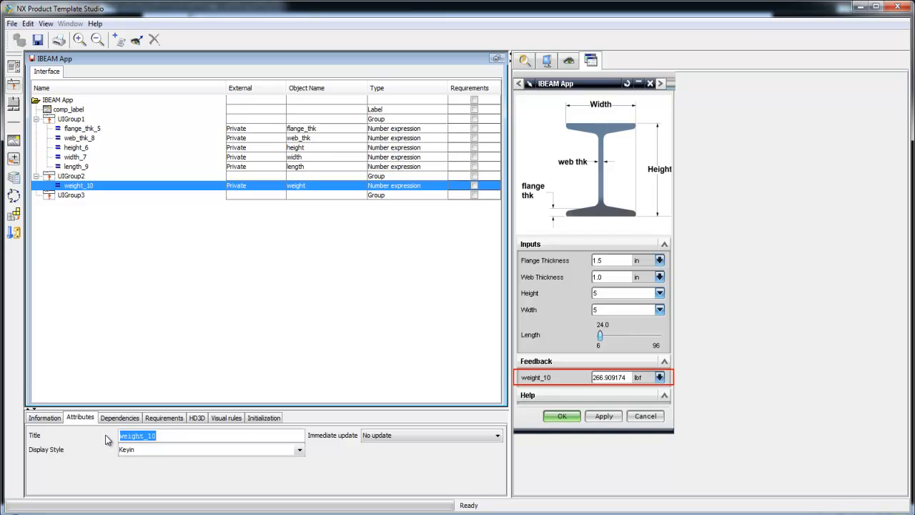
type("Wi")
left_click(393, 437)
left_click(383, 458)
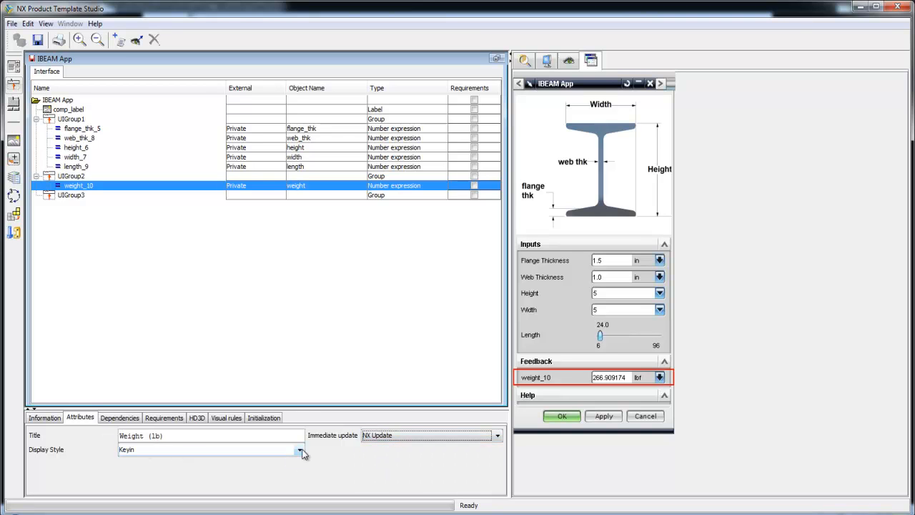
- Display the weight parameter as readonly text
left_click(300, 449)
scroll(255, 412, "down", 1)
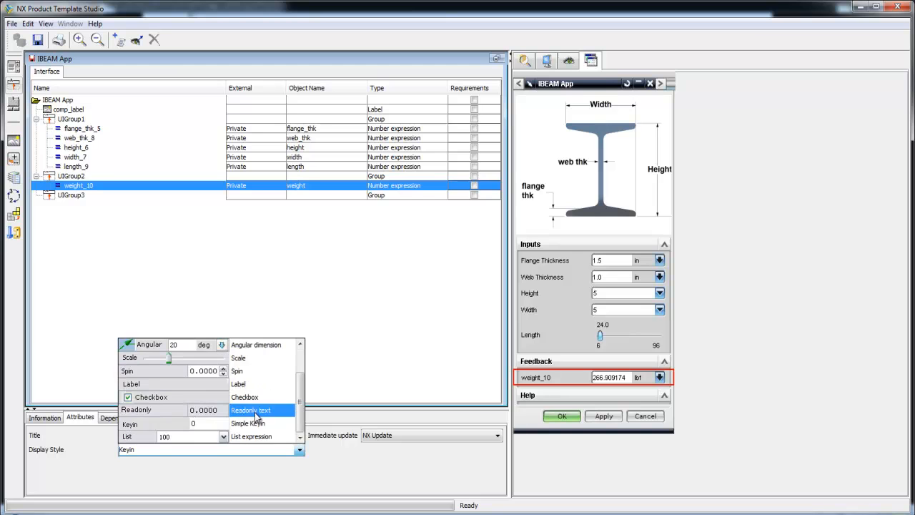
mouse_move(297, 404)
left_mouse_down()
mouse_move(300, 365)
mouse_move(300, 404)
left_mouse_up()
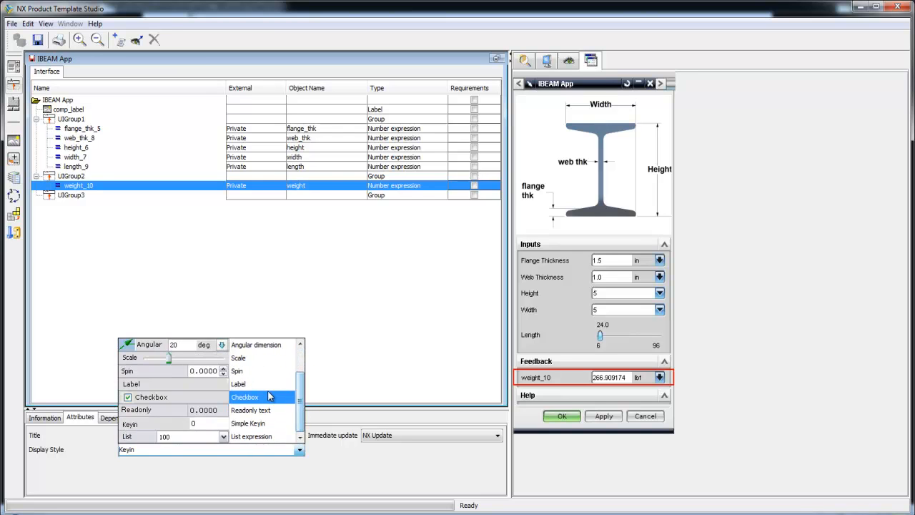
left_click(266, 409)
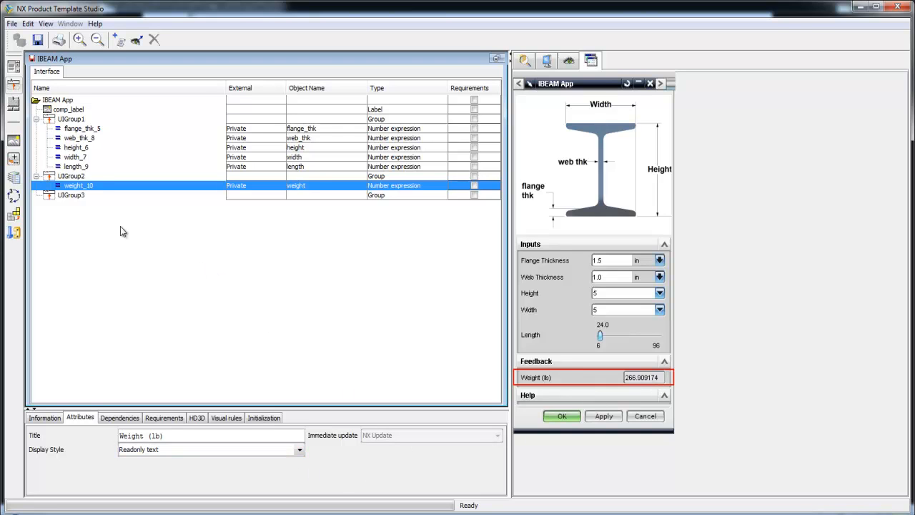
- Add an action button to the Help group, keep its Browser Help Button action and title it "IBeam Help"
left_click(72, 194)
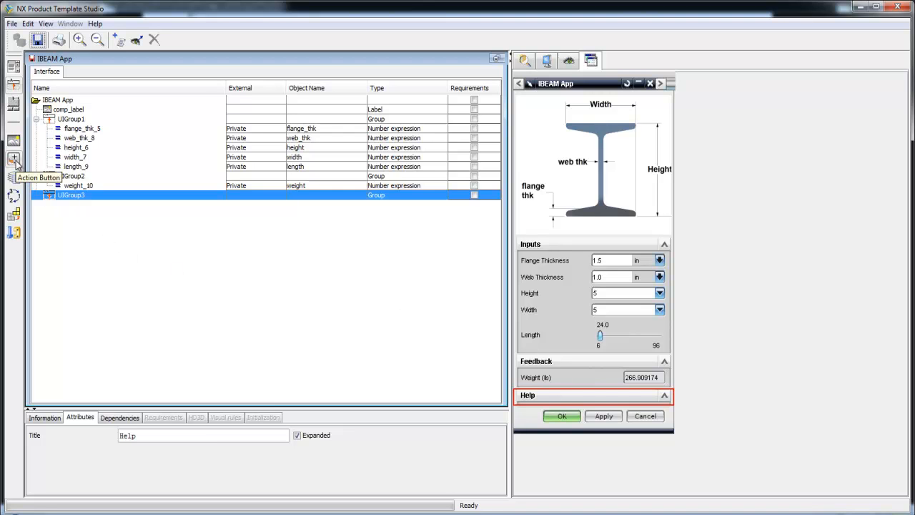
left_click_drag(15, 162, 69, 195)
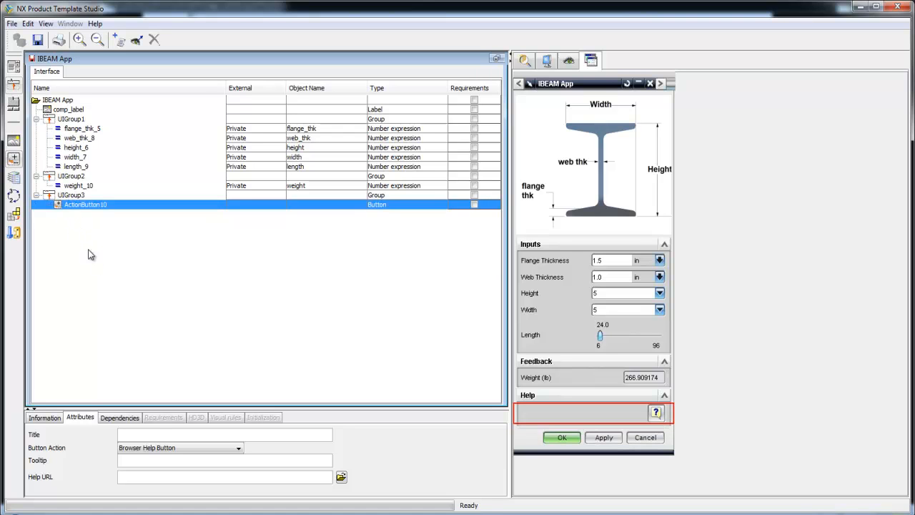
left_click(164, 450)
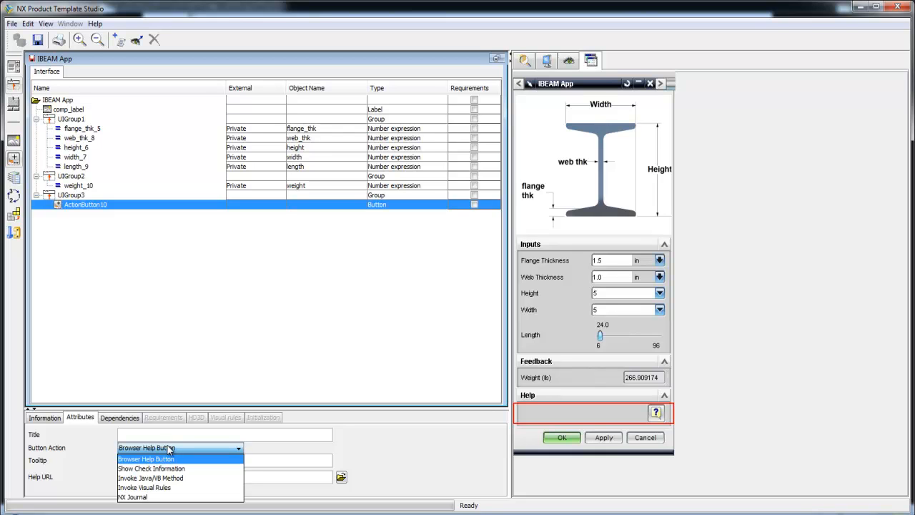
left_click(166, 435)
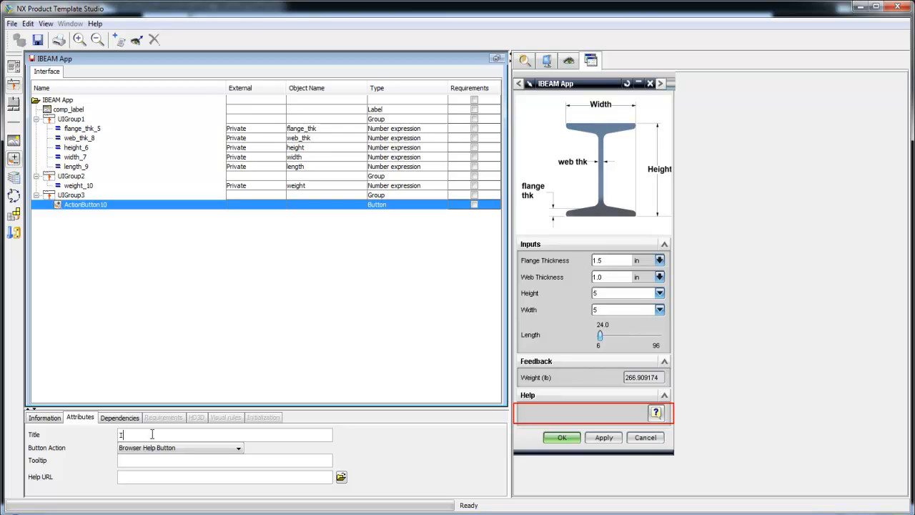
type("IBeam Help")
- Set the button's help URL to I-Beam annotations 290 pixels.bmp from the Ibeam folder in NXCADLBProductTemplateStudio on the desktop
left_click(341, 476)
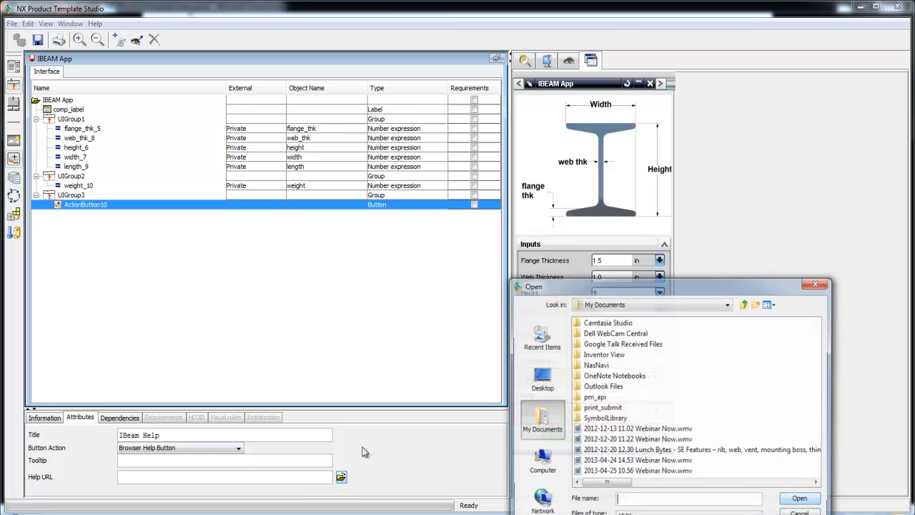
left_click(545, 393)
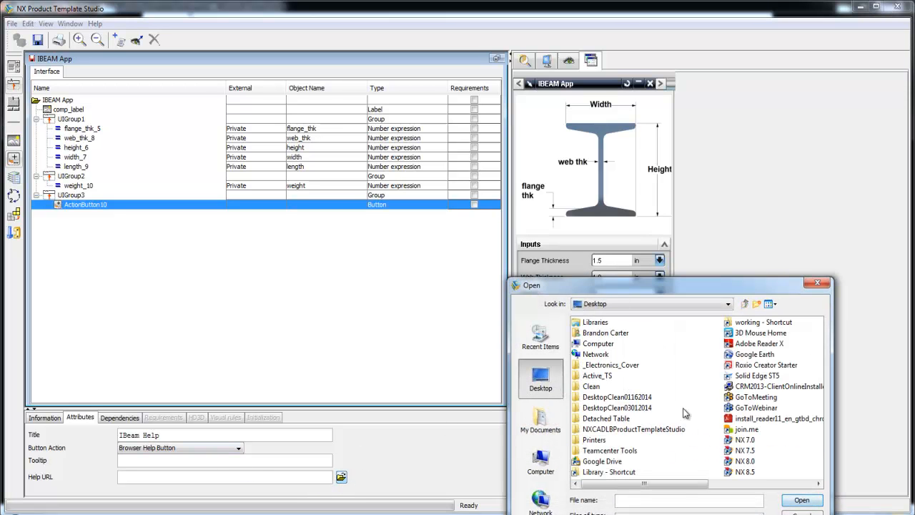
double_click(623, 429)
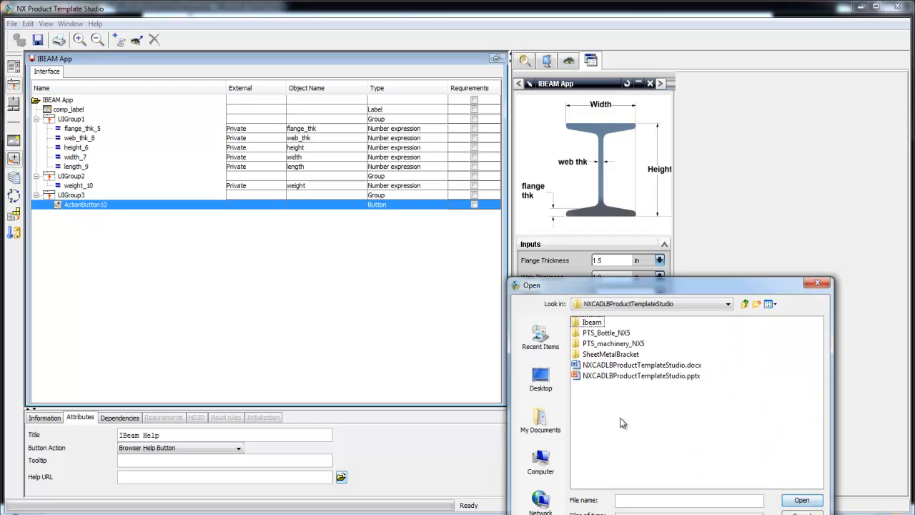
double_click(593, 322)
left_click(643, 344)
left_click(813, 499)
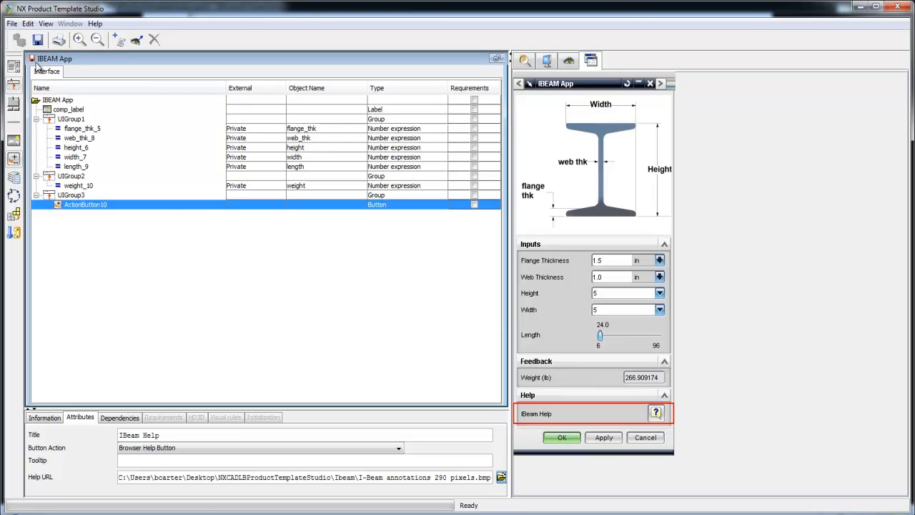
- Save and close the IBEAM App template
left_click(37, 40)
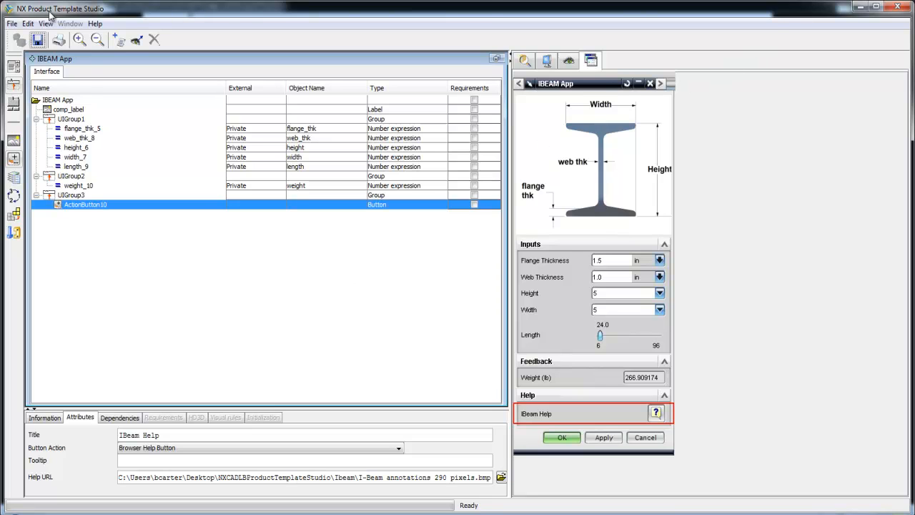
left_click(15, 24)
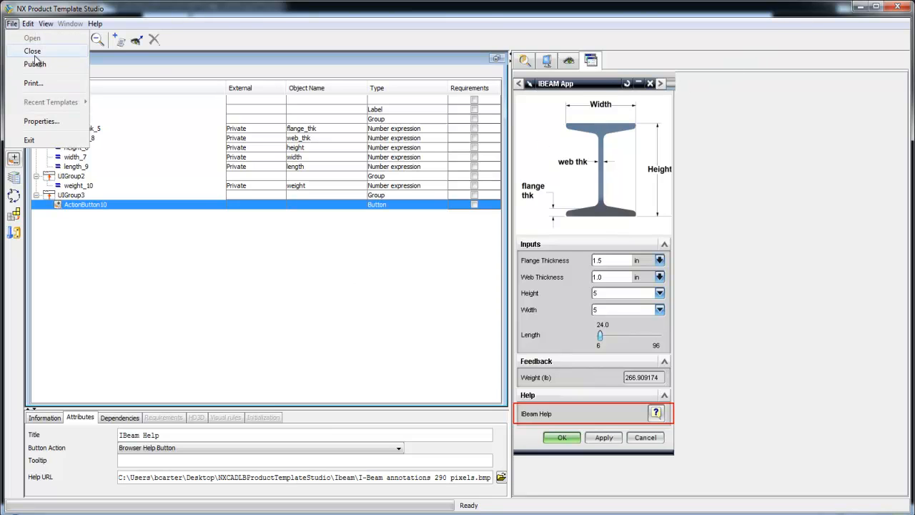
left_click(32, 51)
- Switch to NX and open the recent BC_IBeam part
left_click(860, 7)
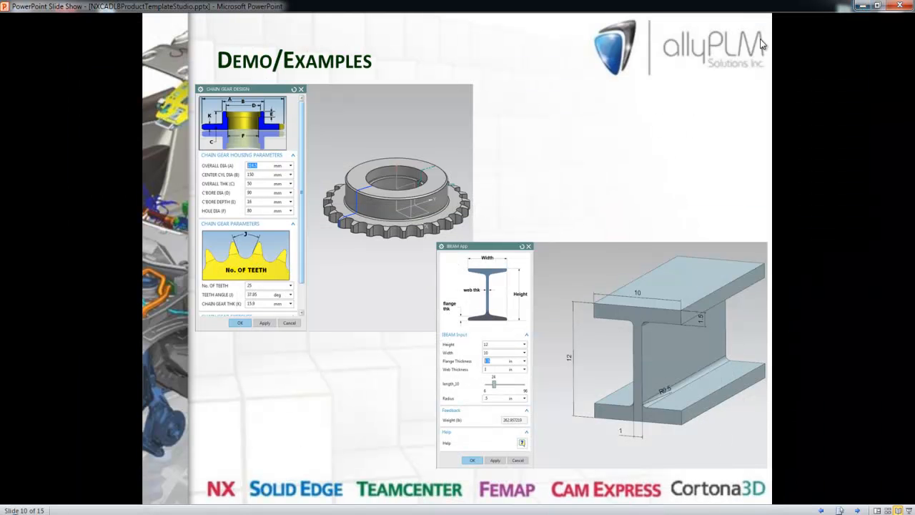
left_click(461, 513)
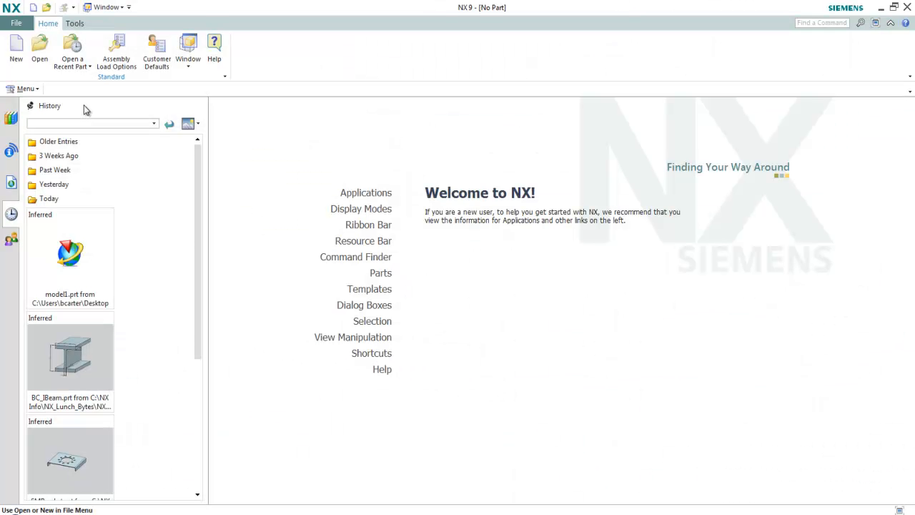
left_click(72, 352)
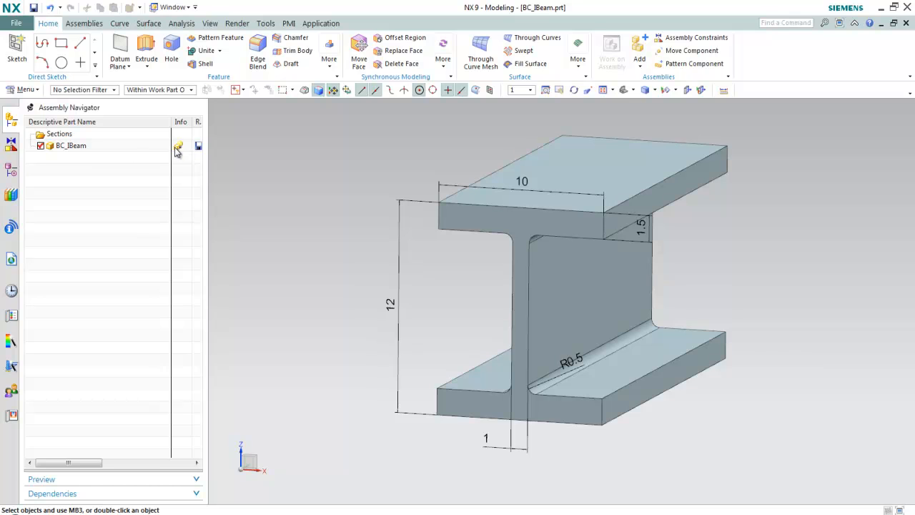
- Edit BC_IBeam as a reusable component, setting the flange thickness to 1 in and the web thickness to .5 in
mouse_move(178, 148)
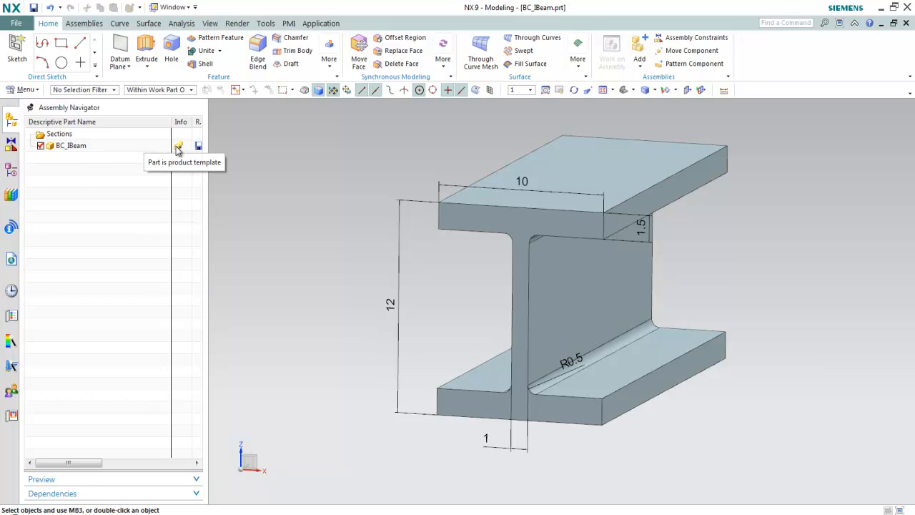
right_click(96, 146)
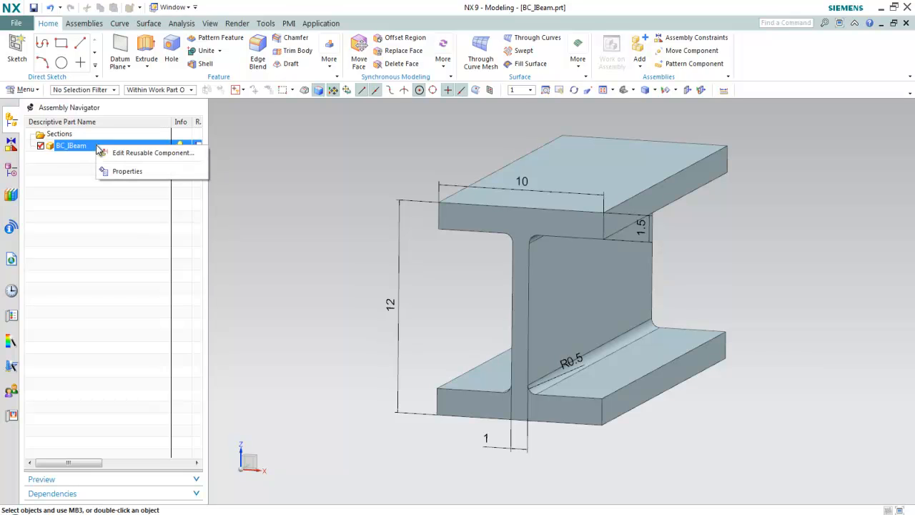
left_click(153, 151)
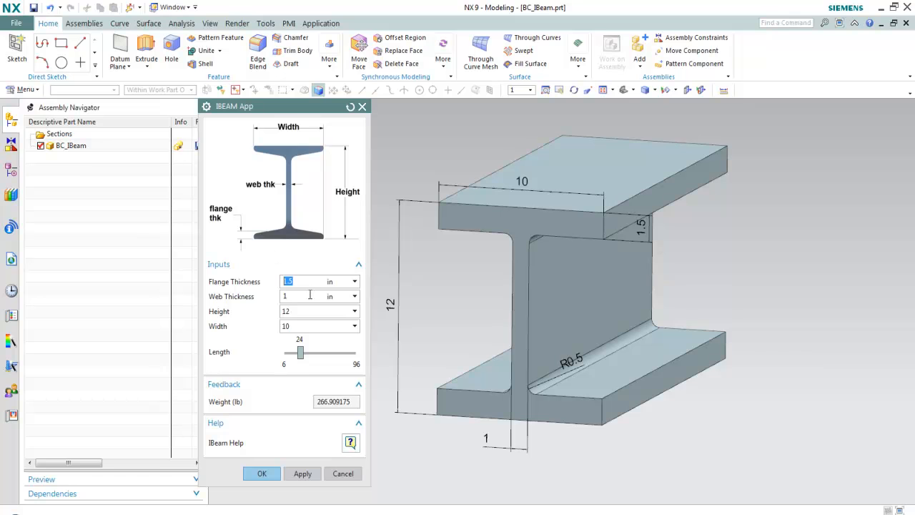
type("1")
key("Return")
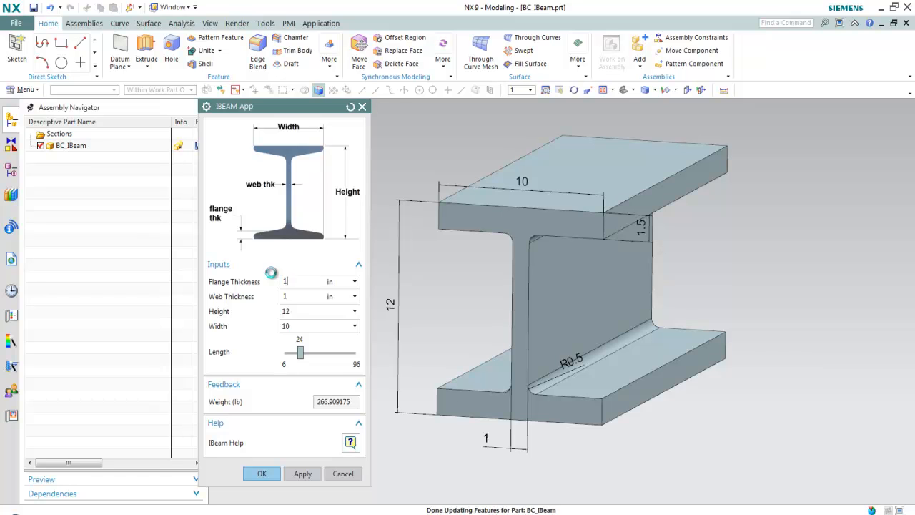
left_click(293, 297)
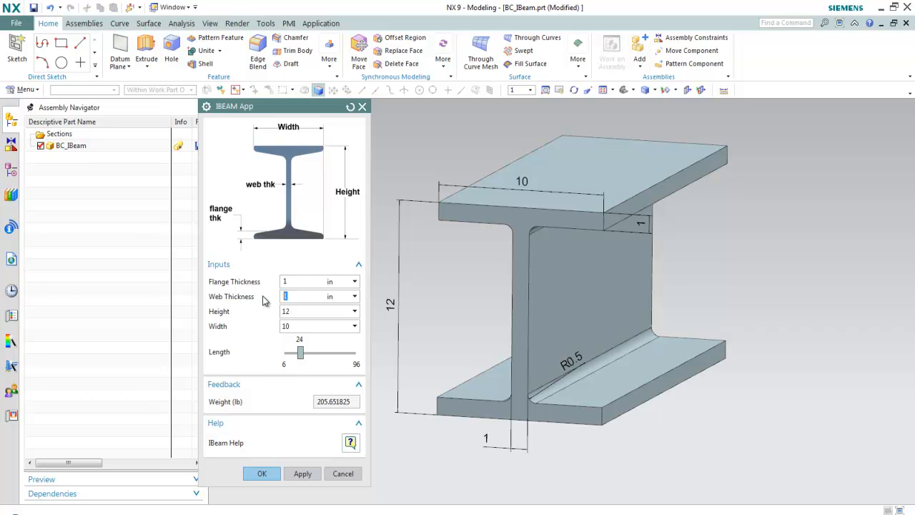
type(".5")
key("Return")
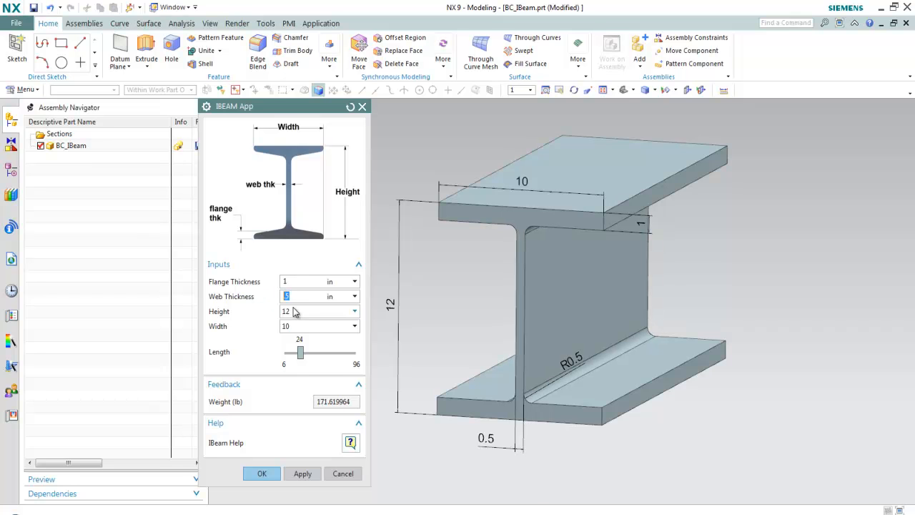
- Set the beam's height and width to 7 and its length to 68 in the template dialog
left_click(289, 312)
left_click(289, 344)
left_click(296, 326)
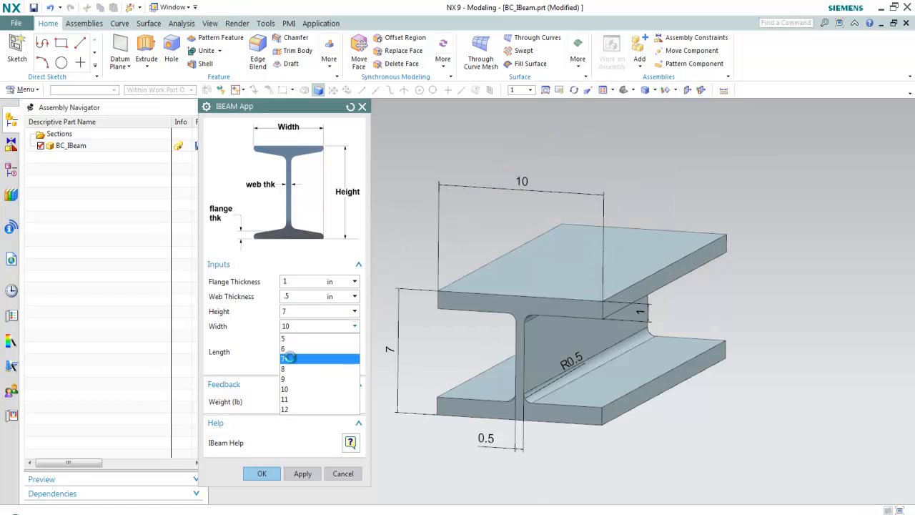
left_click(295, 359)
left_click_drag(300, 352, 333, 353)
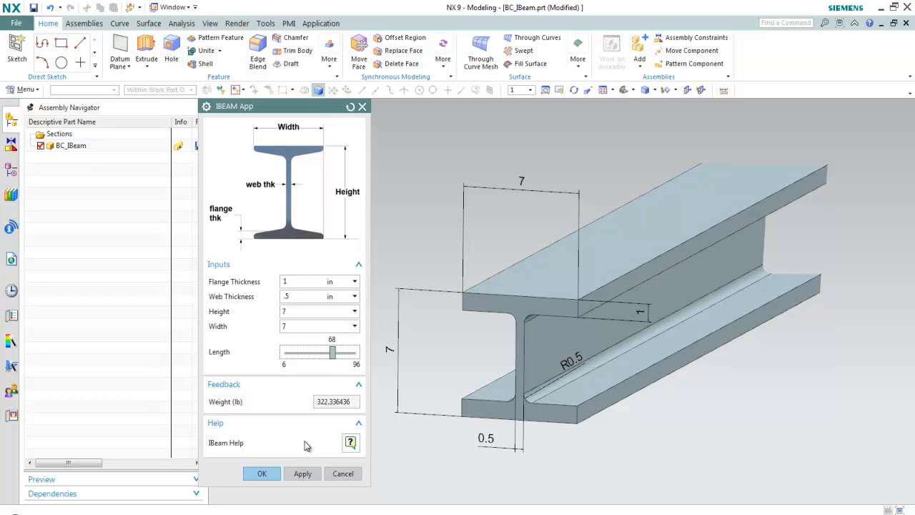
- View the IBeam Help image from the template dialog, close it and cancel the component edit
left_click(351, 443)
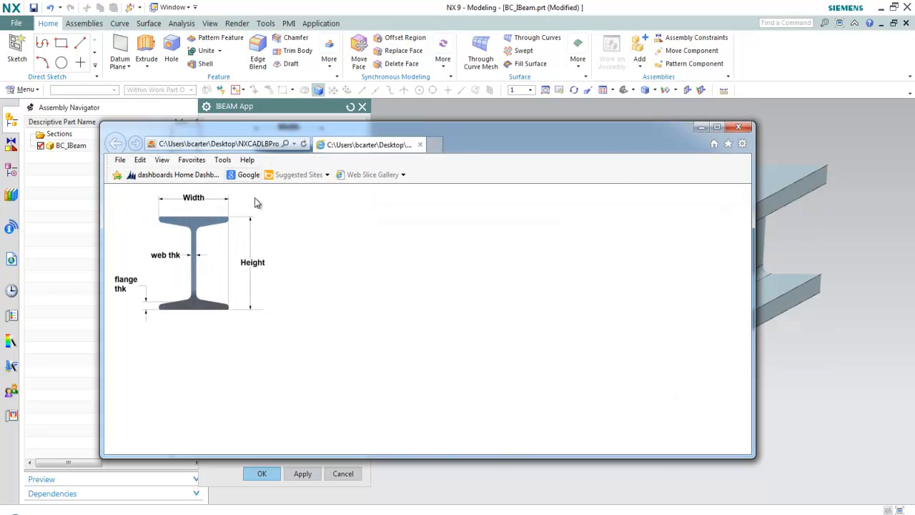
left_click(737, 130)
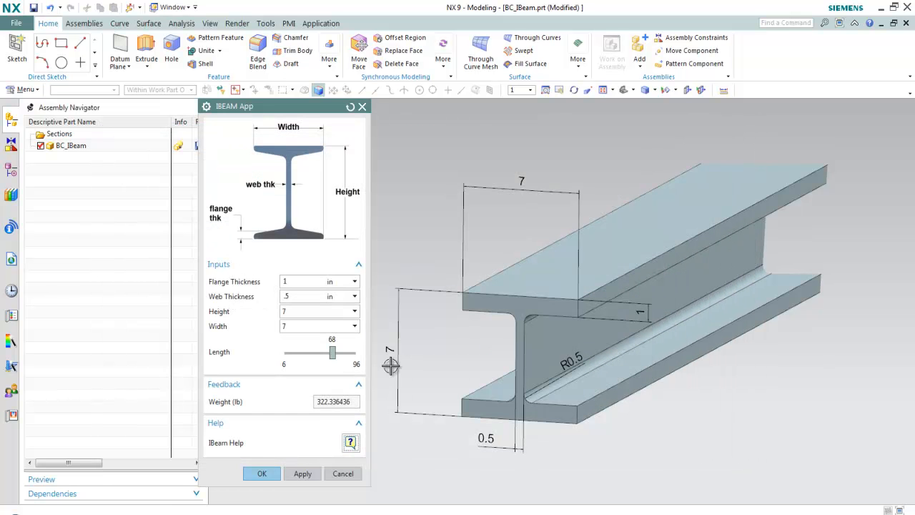
left_click(342, 473)
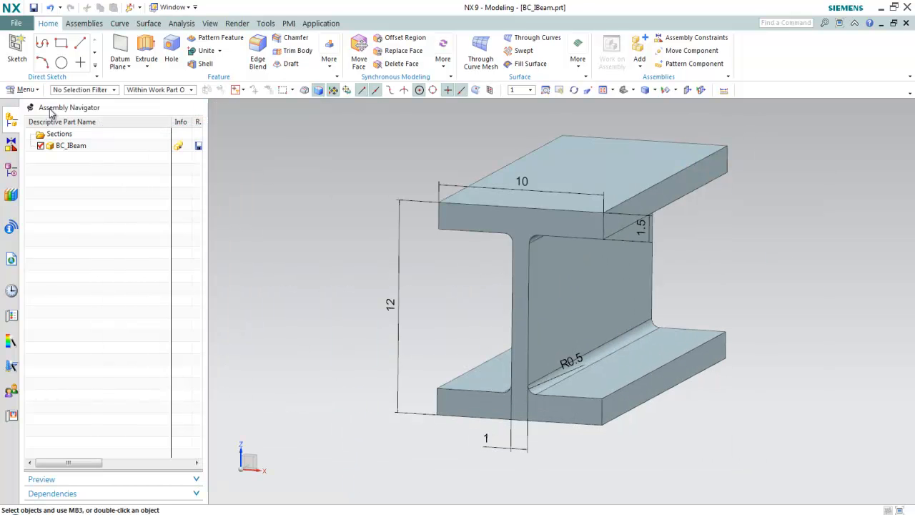
- Close all open parts while keeping the NX session running
left_click(20, 25)
mouse_move(28, 73)
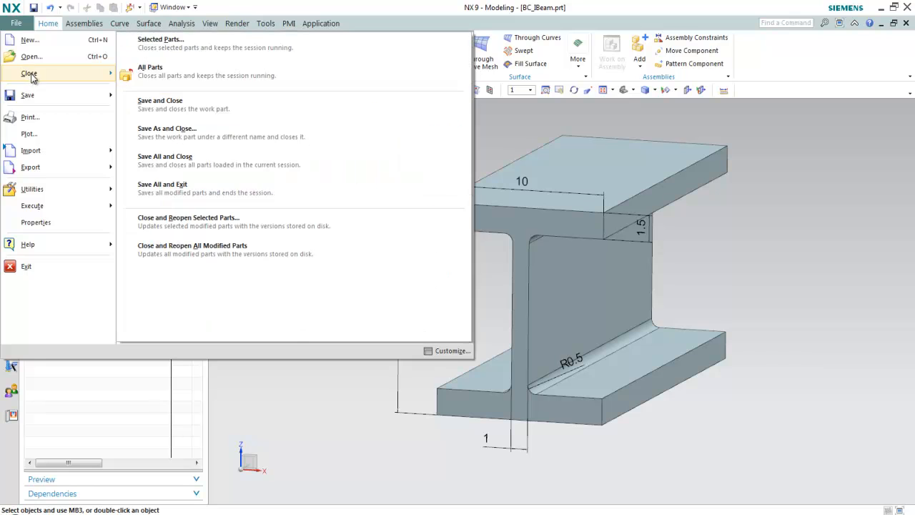
left_click(150, 70)
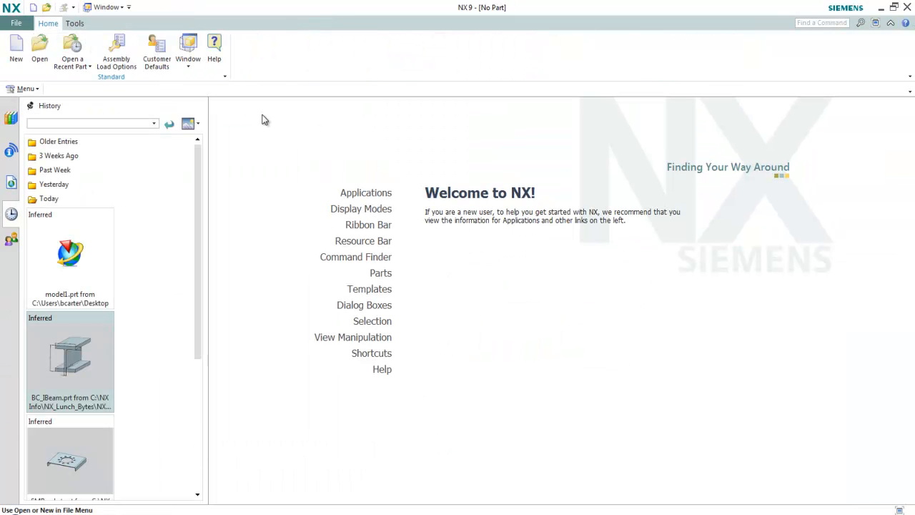
- Create a new part from the Model template in inches, named model1.prt, in the Desktop's NXCADLBProductTemplateStudio folder
left_click(15, 54)
left_click(562, 179)
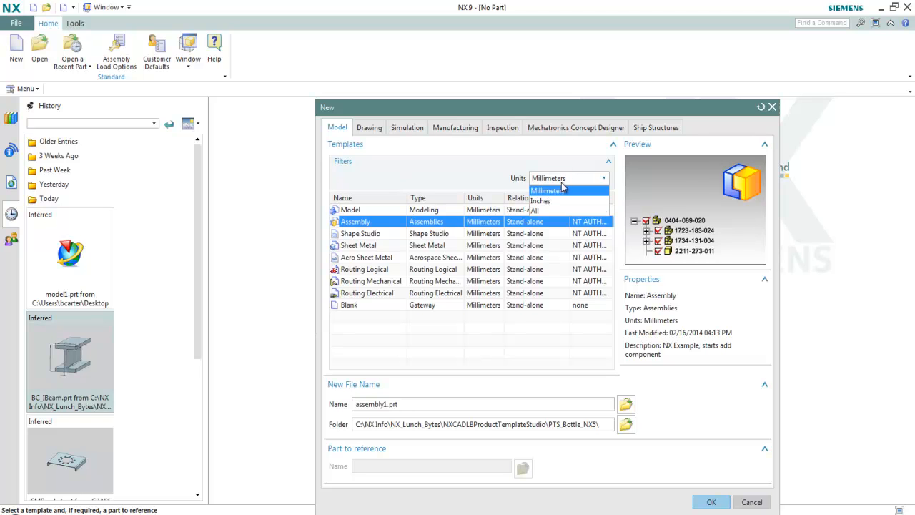
left_click(551, 188)
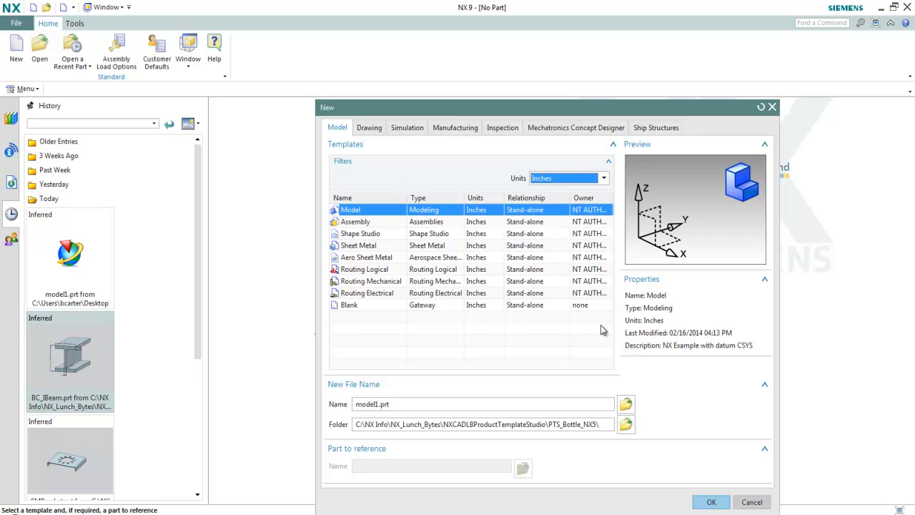
left_click(626, 424)
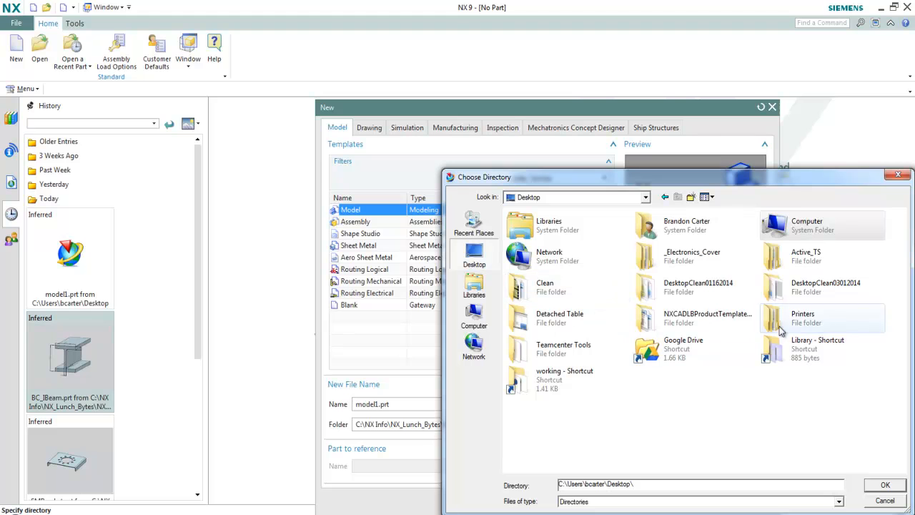
double_click(707, 319)
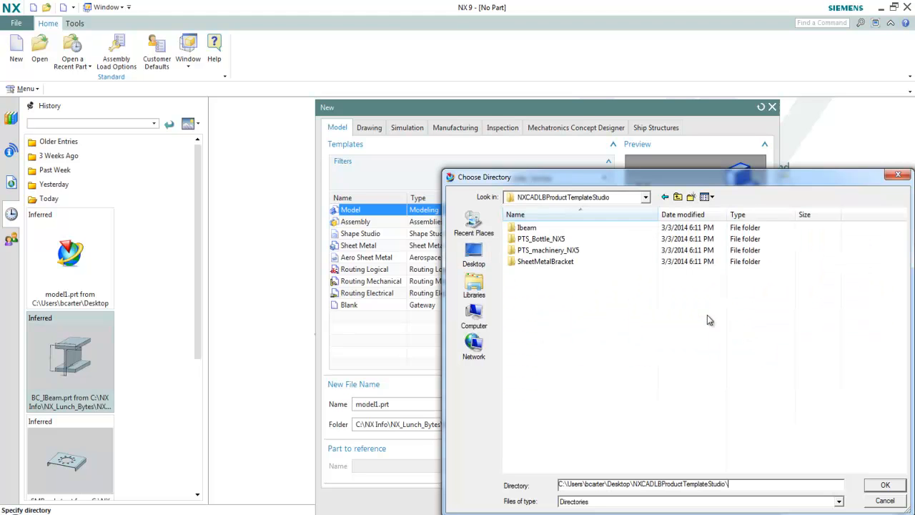
left_click(884, 486)
left_click(709, 500)
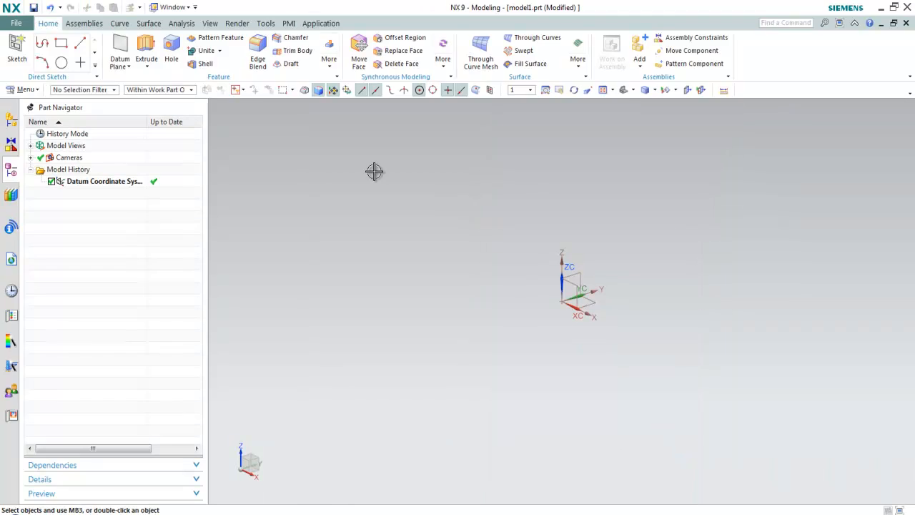
- Browse the Reuse Library to the Ibeam folder under NXCADLBProductTemplateStudio to show its members
left_click(11, 194)
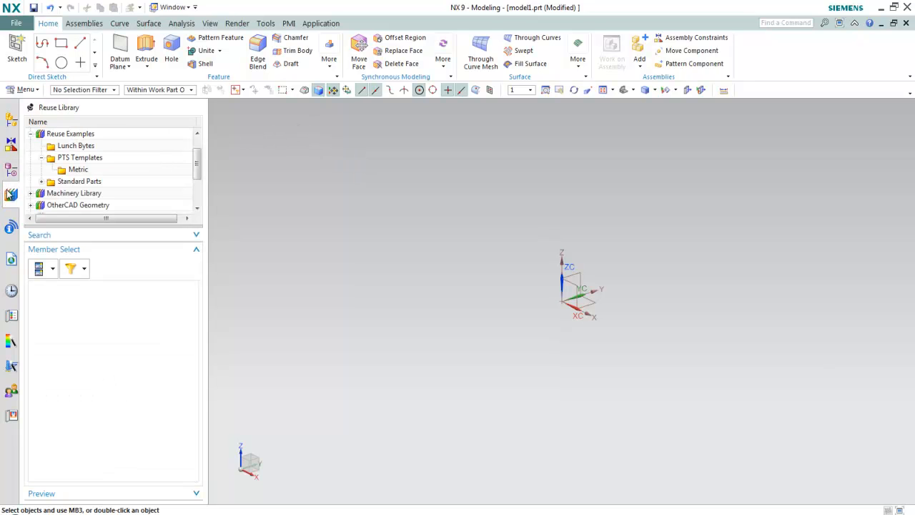
left_click(71, 171)
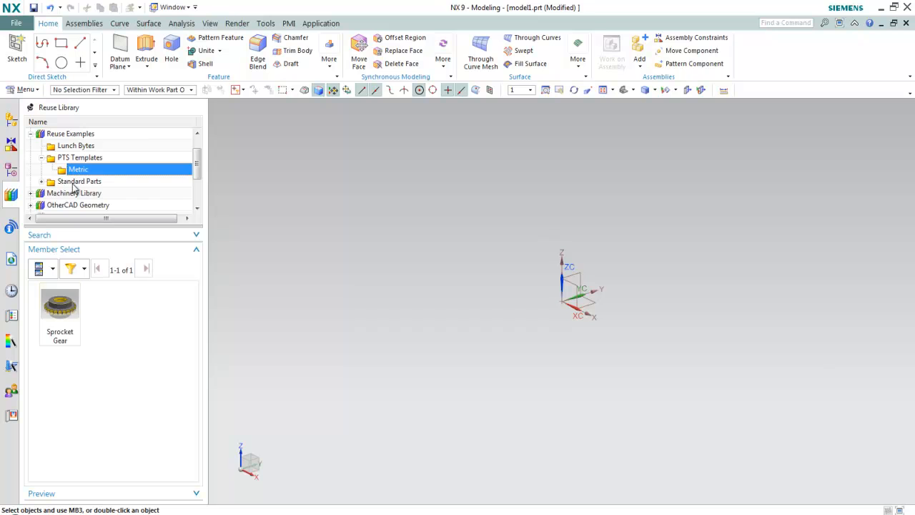
left_click(41, 157)
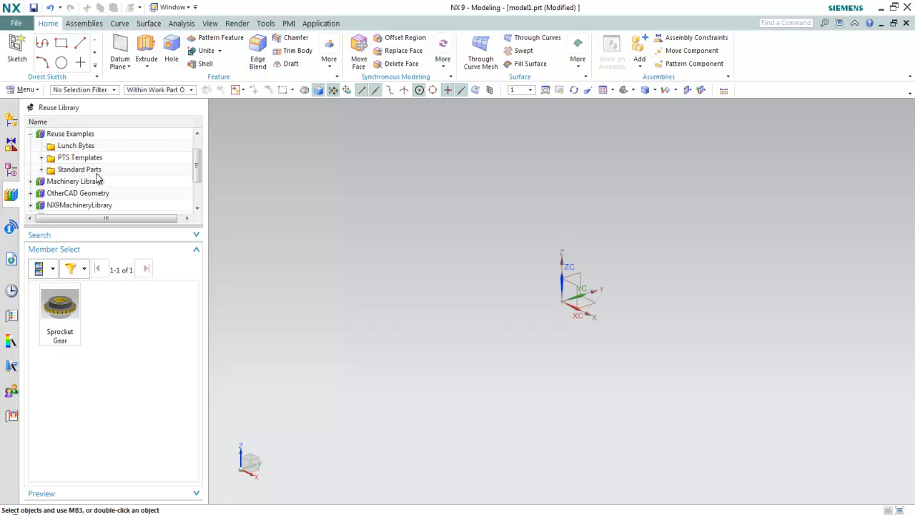
scroll(103, 180, "down", 1)
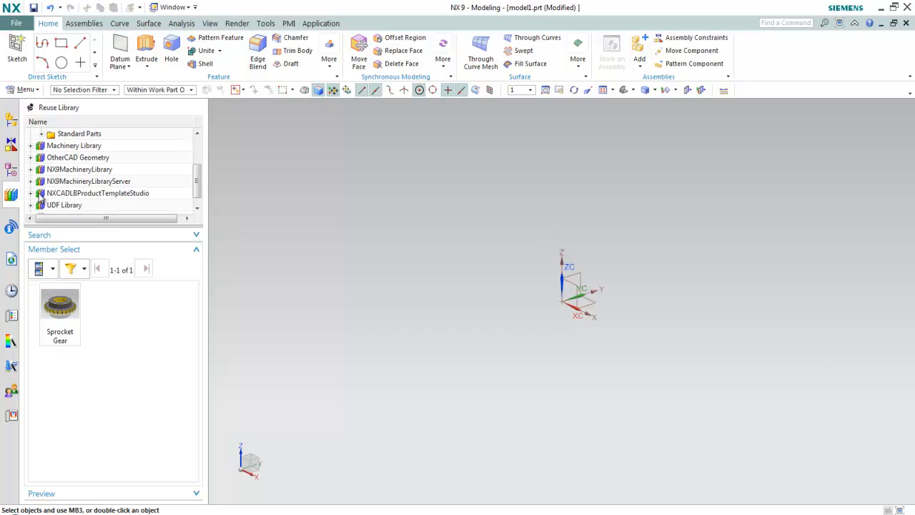
left_click(30, 193)
left_click(42, 169)
left_click(71, 170)
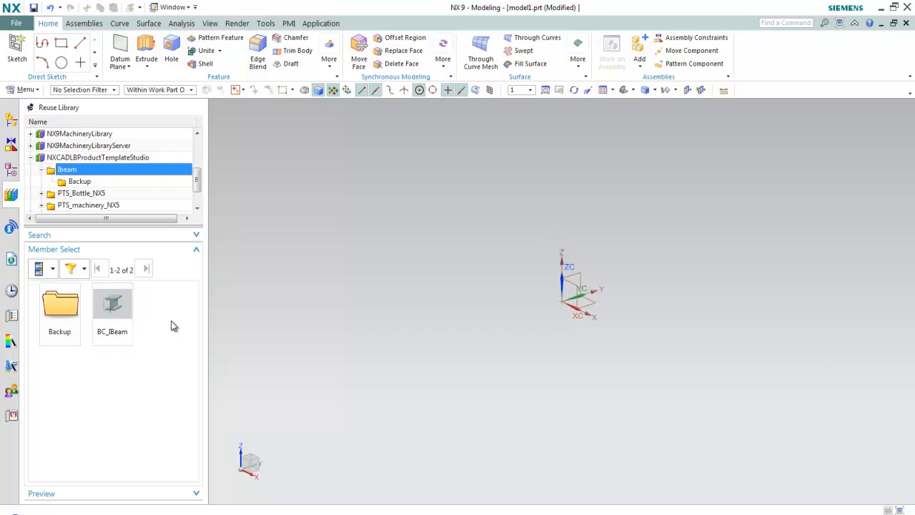
- Examine the General and Reusable Component defaults for the Reuse Library in Customer Defaults, and cancel out
left_click(27, 24)
mouse_move(35, 190)
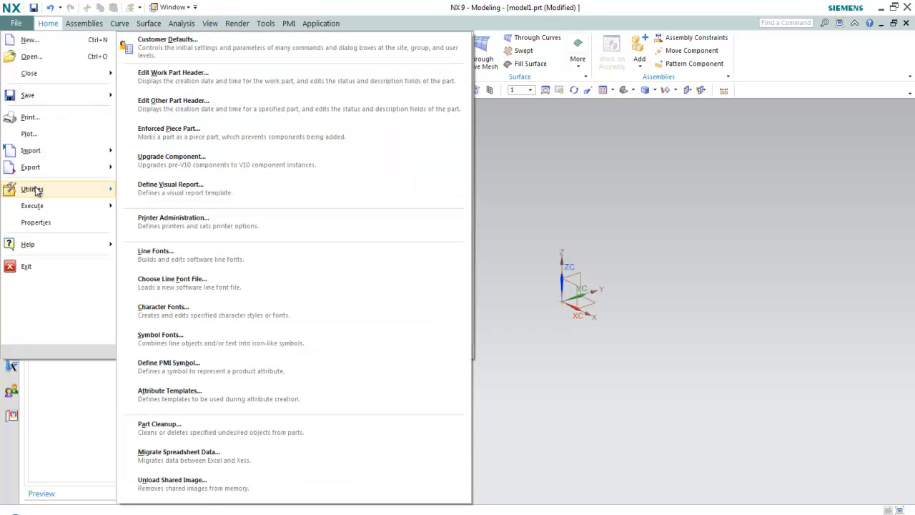
left_click(236, 44)
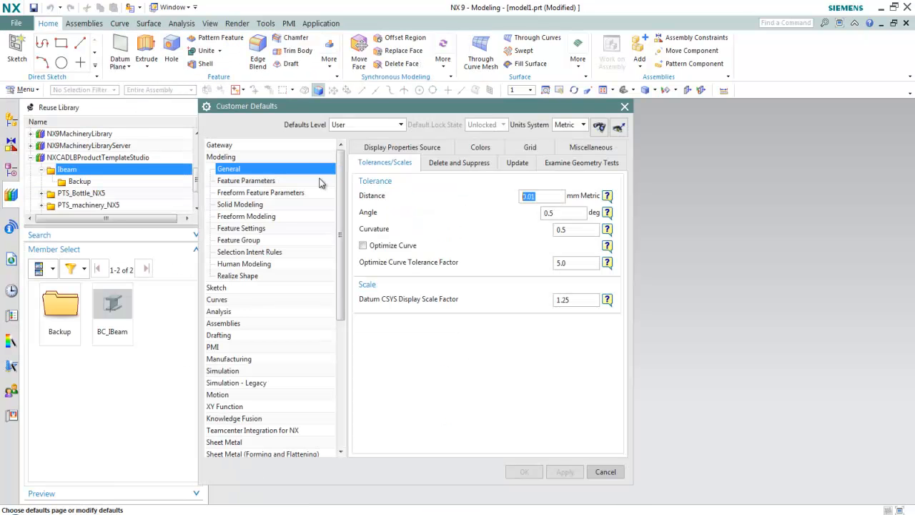
left_click(221, 145)
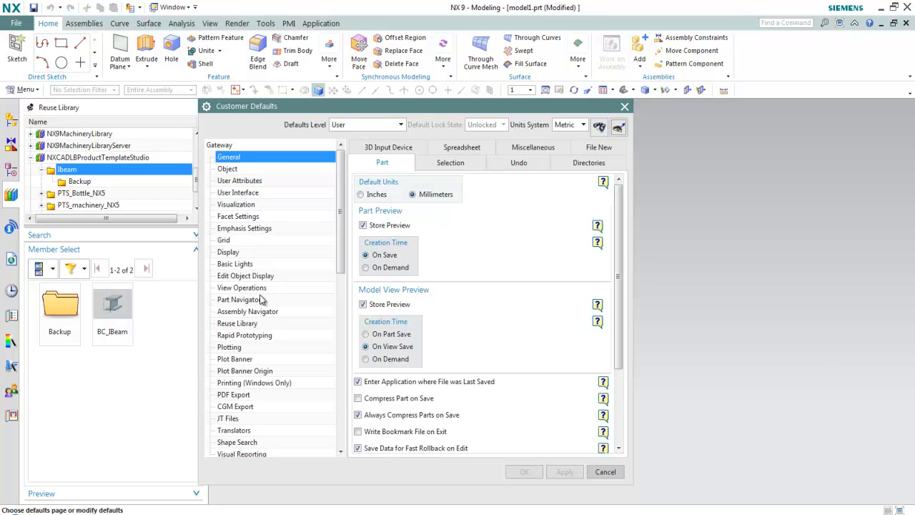
left_click(275, 323)
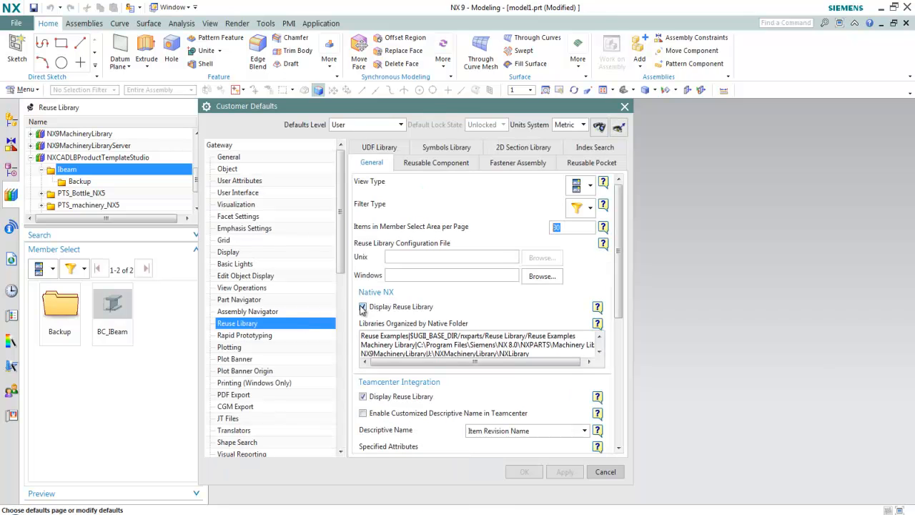
left_click(431, 161)
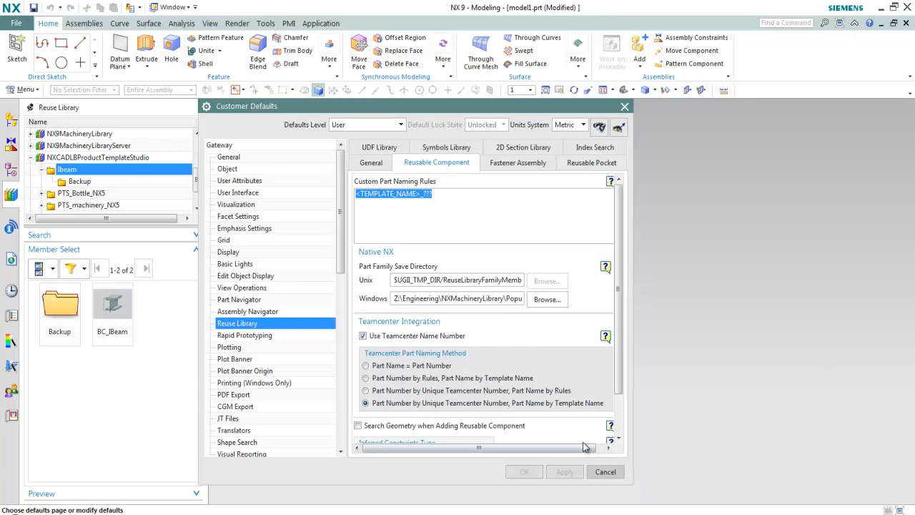
left_click(605, 471)
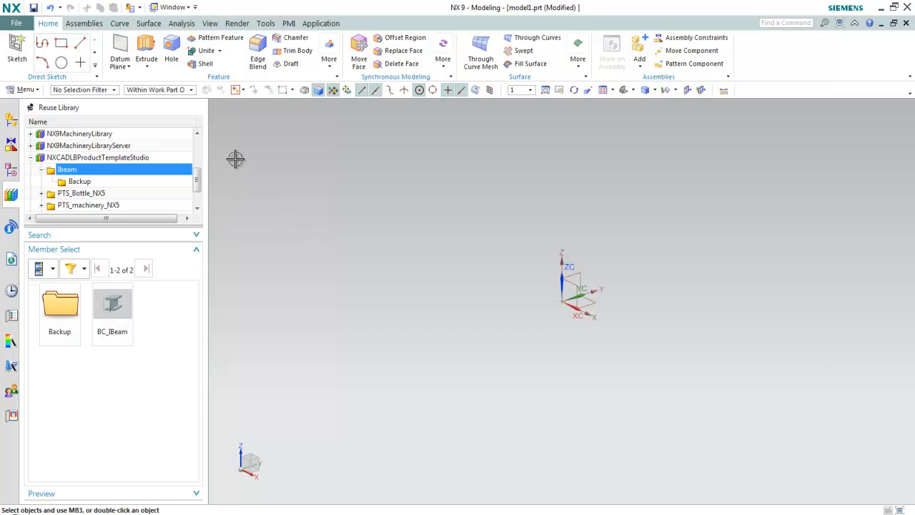
- Add the BC_IBeam template from the Reuse Library to model1, positioned at the Absolute Origin
left_click_drag(114, 315, 397, 290)
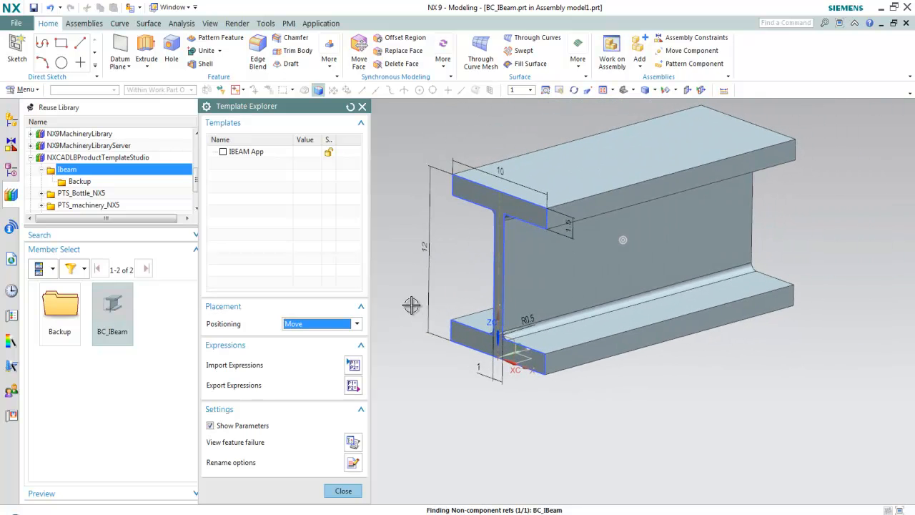
left_click(305, 323)
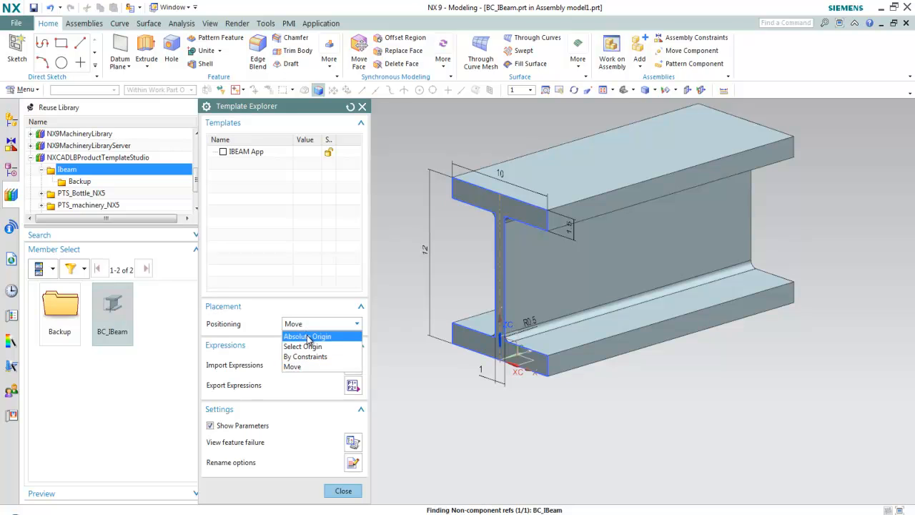
left_click(308, 337)
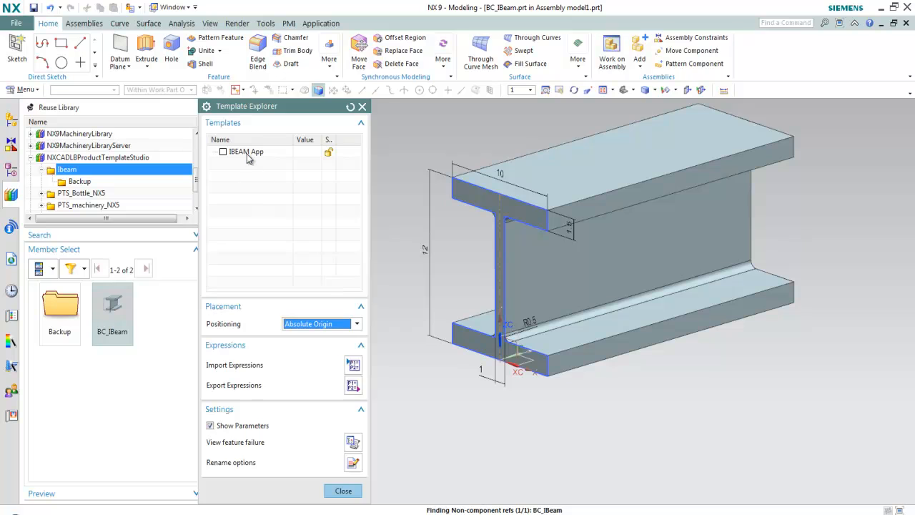
- Open the IBEAM App template and set the flange thickness to 1 in and the web thickness to .75 in
double_click(248, 157)
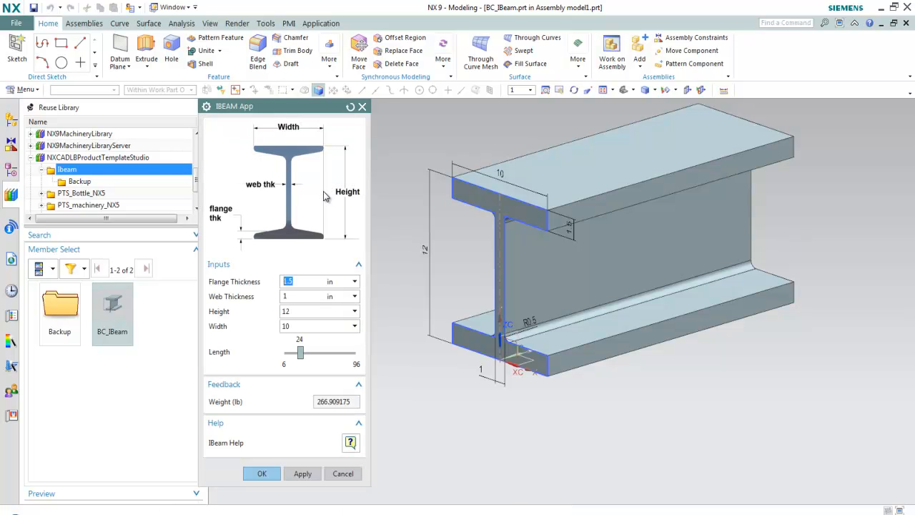
double_click(288, 281)
key("Return")
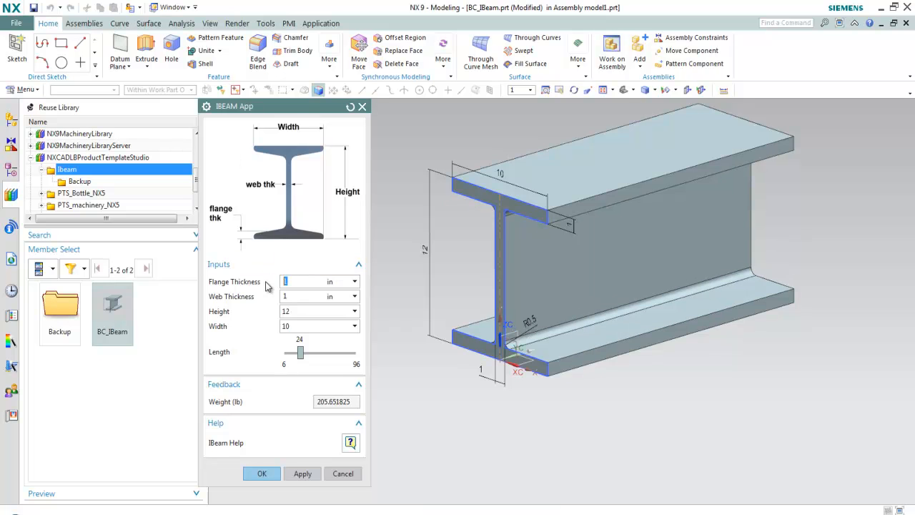
type(".75")
key("Return")
- Set the beam's height and width to 8 and its length to 34, and accept the IBEAM App inputs
left_click(311, 312)
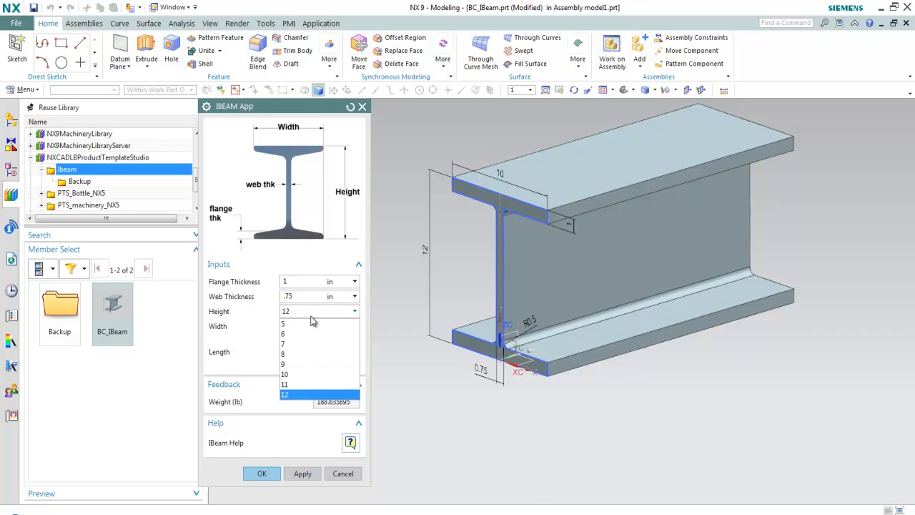
left_click(298, 353)
left_click(308, 327)
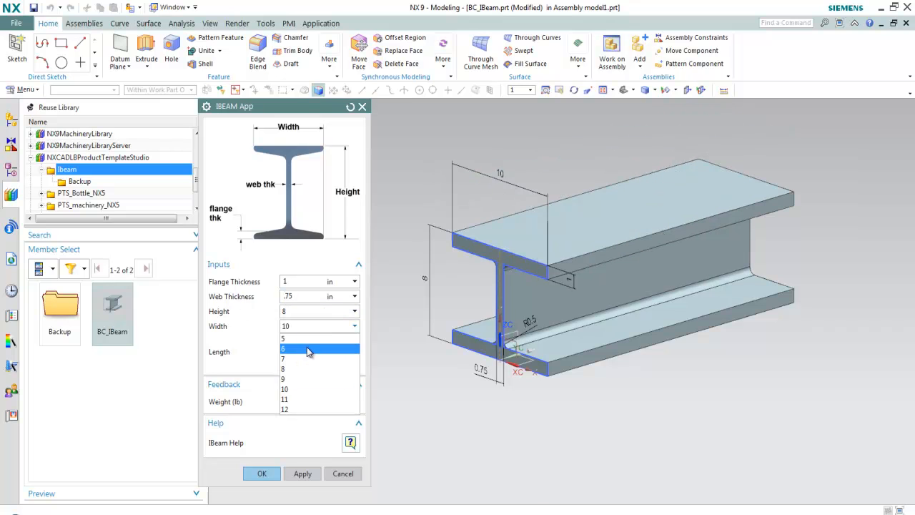
left_click(306, 369)
left_click_drag(304, 353, 309, 355)
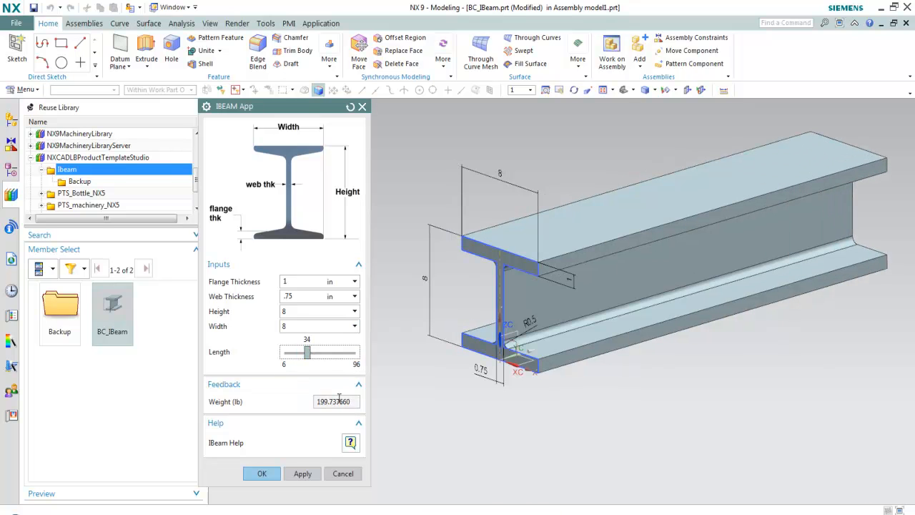
scroll(398, 351, "up", 2)
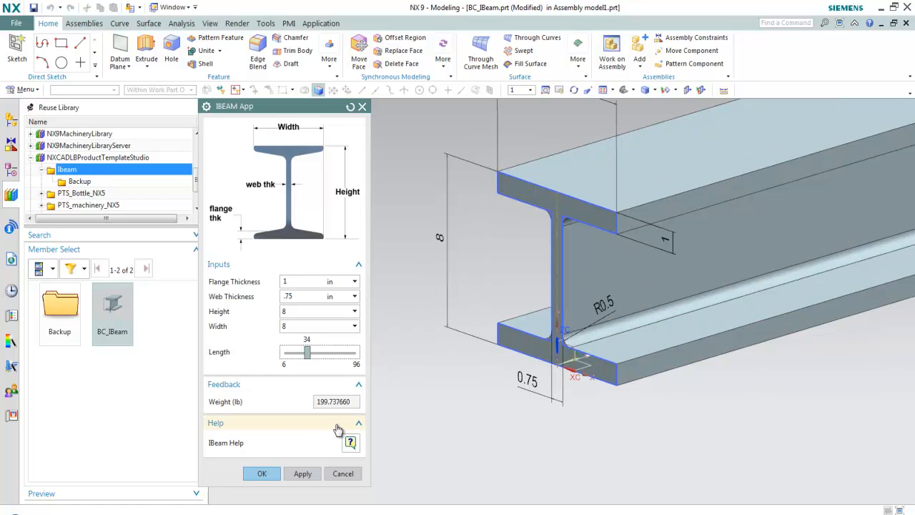
left_click(270, 472)
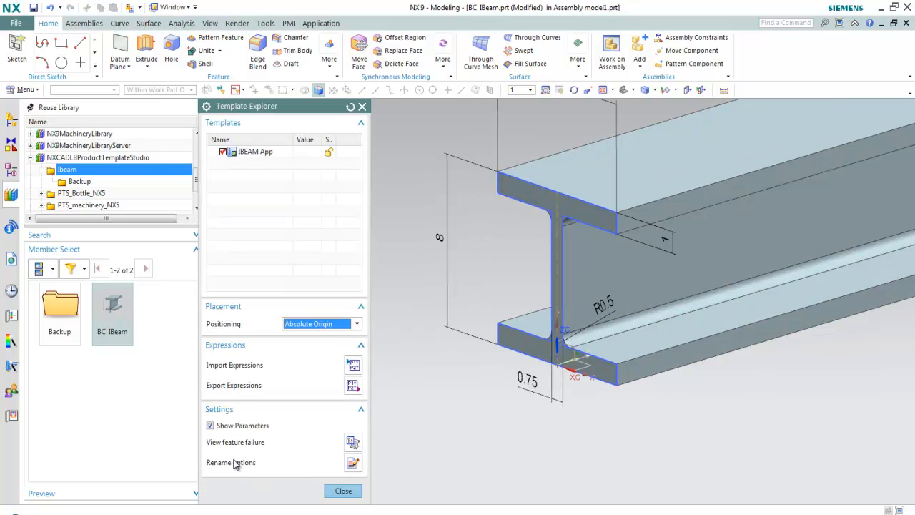
- Review the rename options for the inserted beam, accept the <TEMPLATE_NAME>_??? name rule and close the Template Explorer
left_click(352, 463)
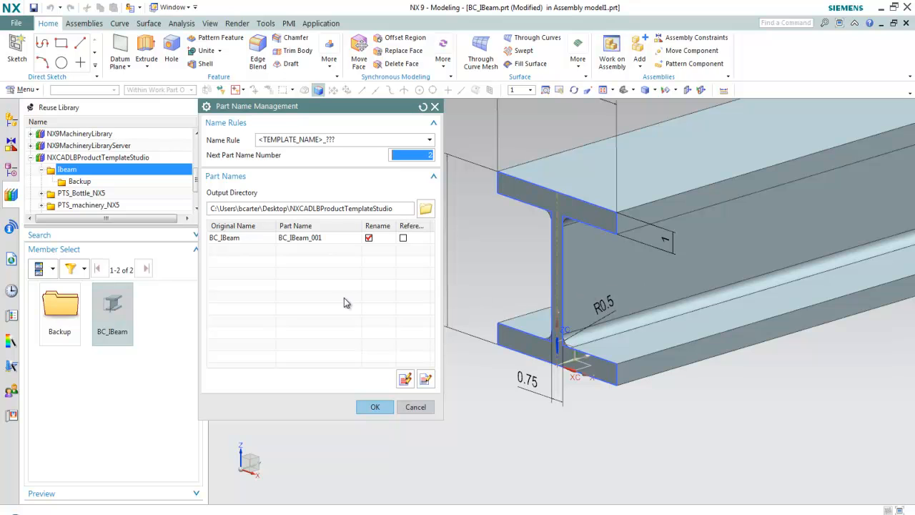
left_click(376, 406)
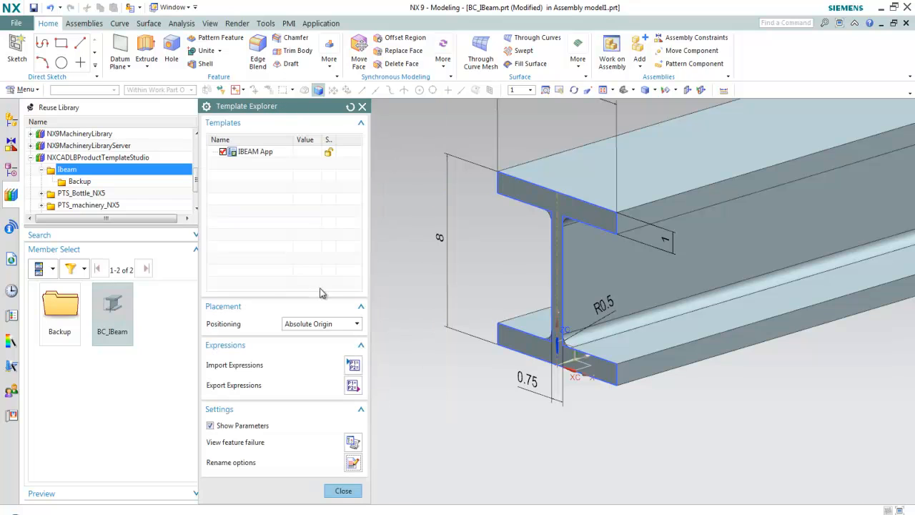
left_click(343, 491)
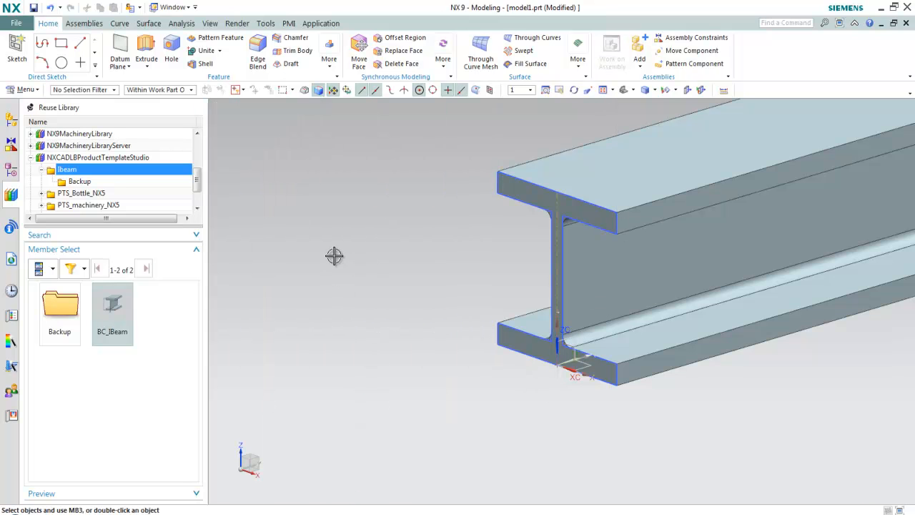
- Select the BC_IBeam_001 component in the model1 assembly and open it for editing as a reusable component
scroll(332, 254, "down", 2)
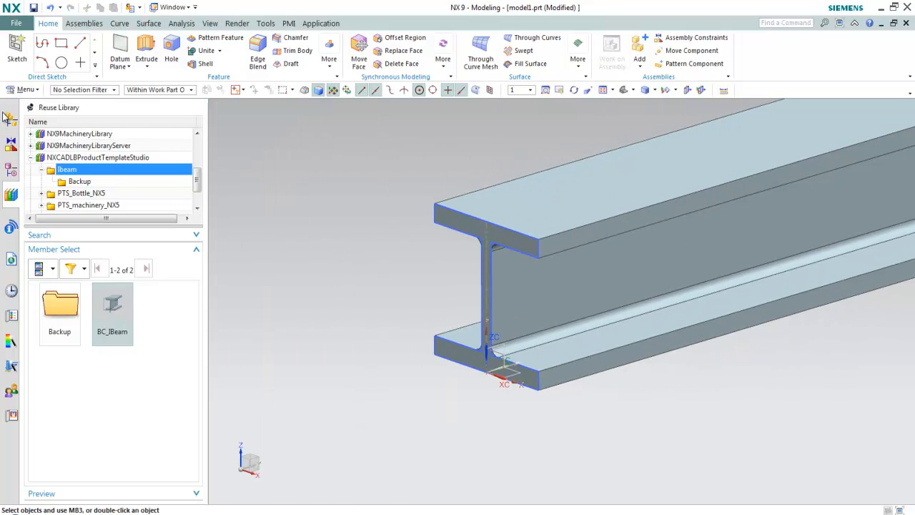
left_click(11, 120)
left_click(93, 161)
scroll(336, 200, "down", 4)
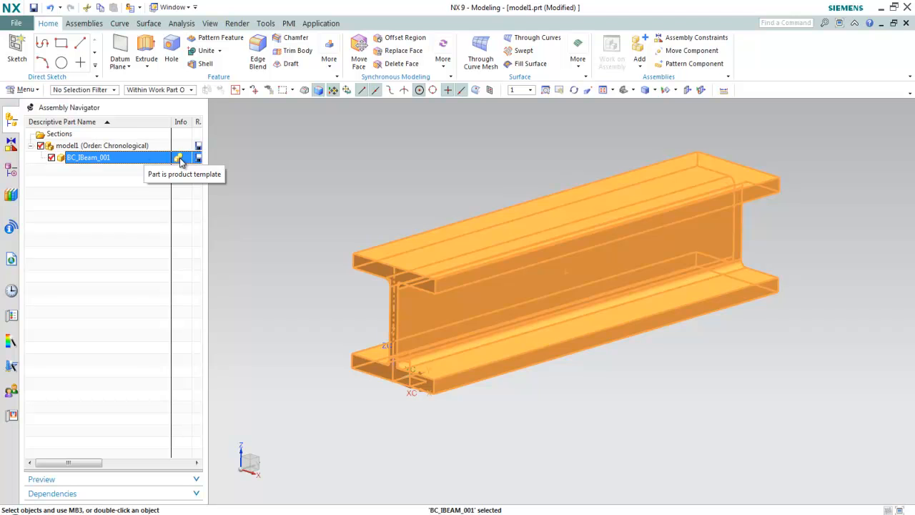
right_click(136, 159)
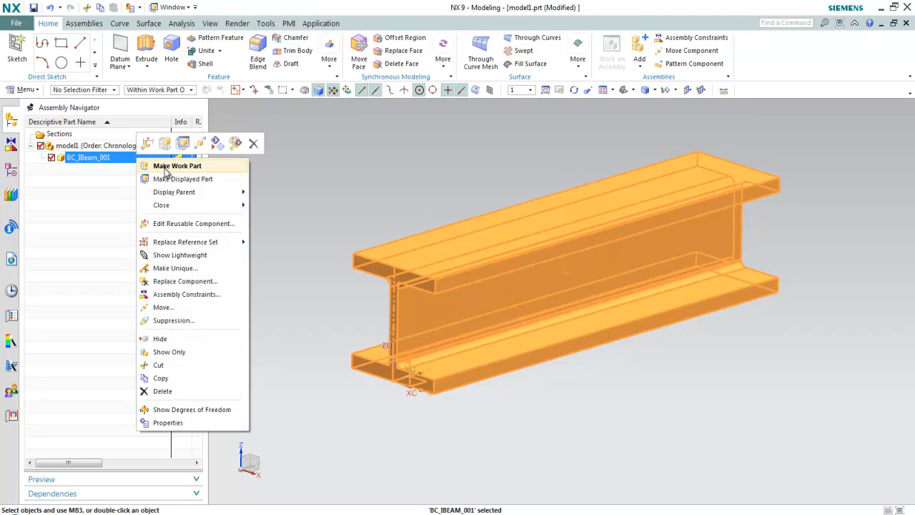
left_click(191, 223)
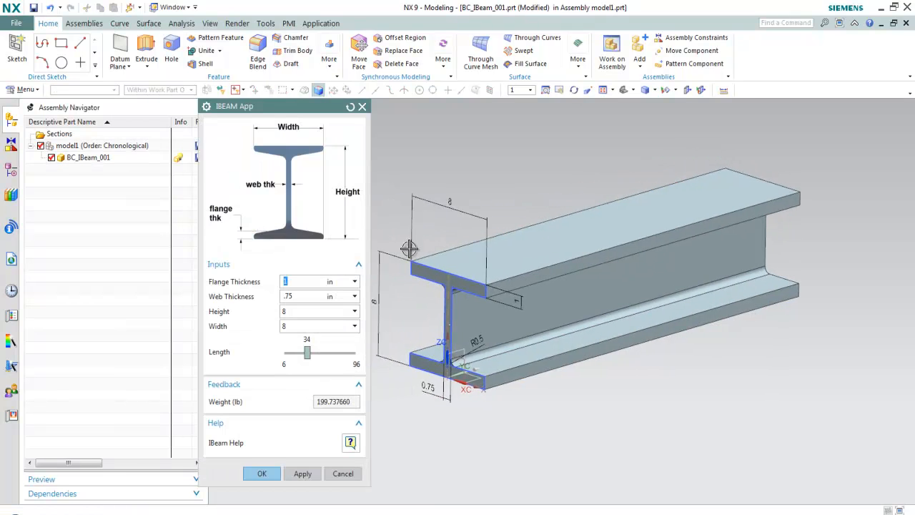
- Set the BC_IBeam_001 beam's length to 25 and accept the IBEAM App inputs
left_click_drag(307, 353, 300, 352)
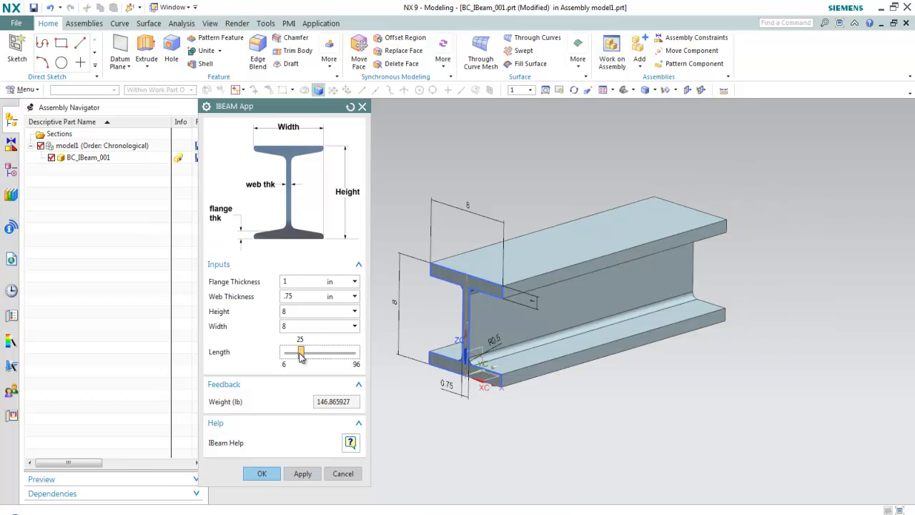
left_click(270, 475)
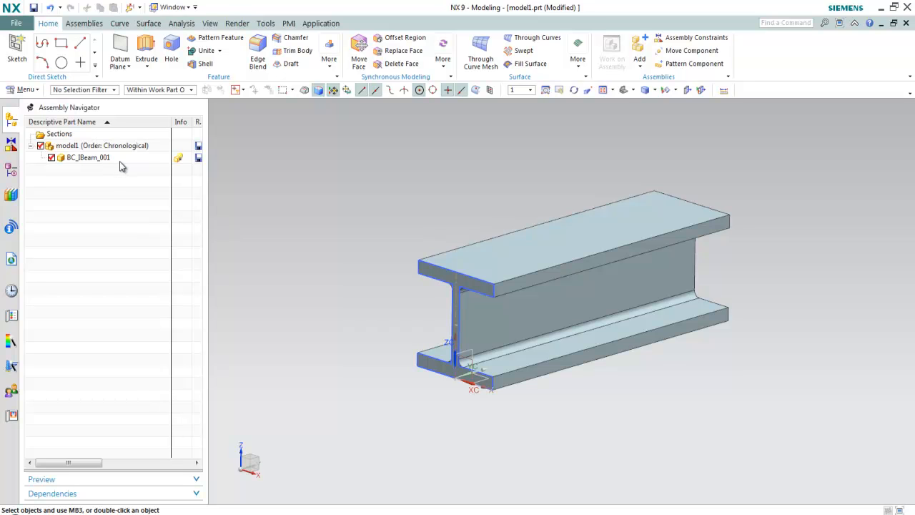
- Insert another BC_IBeam from the Reuse Library's Ibeam folder into model1 with Move positioning, shifting it along XC to X 21.5
left_click(10, 195)
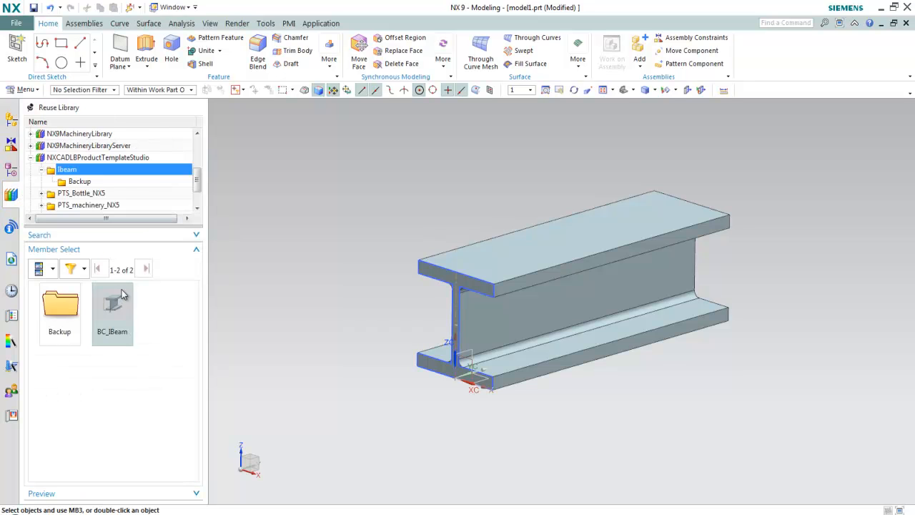
left_click_drag(112, 337, 564, 425)
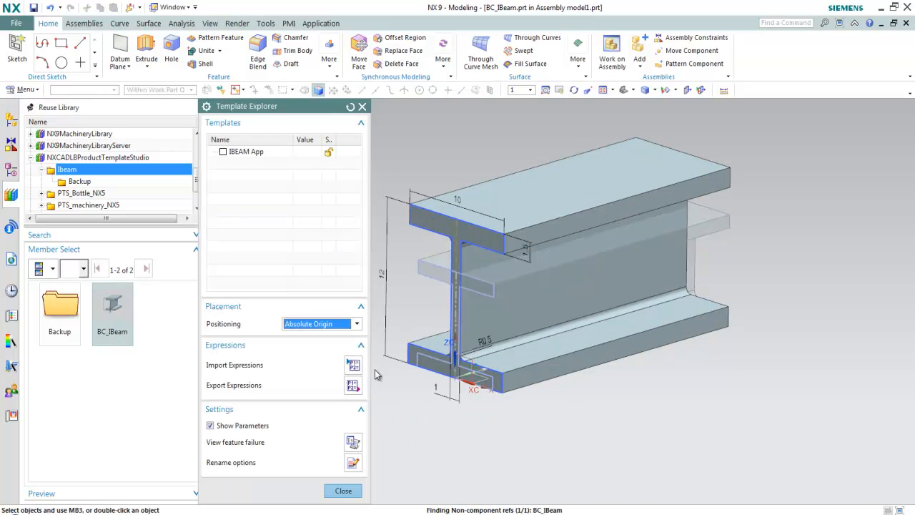
left_click(318, 323)
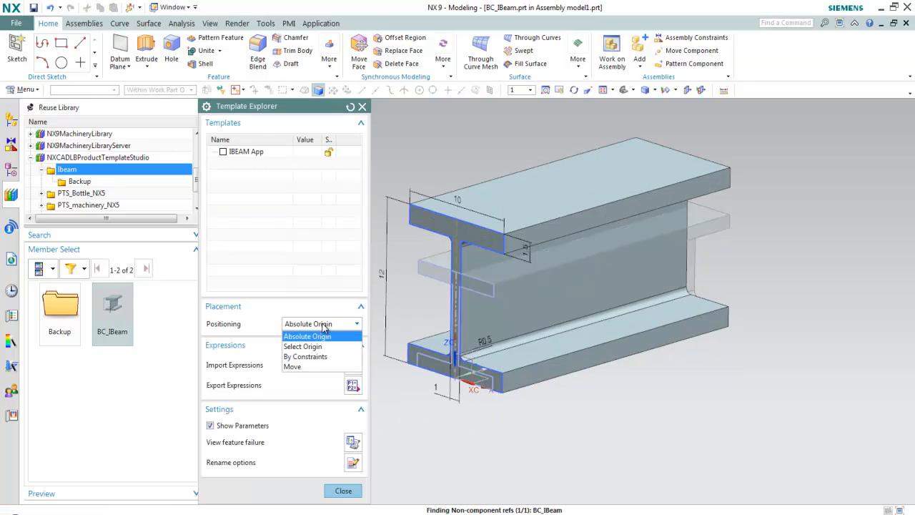
left_click(314, 367)
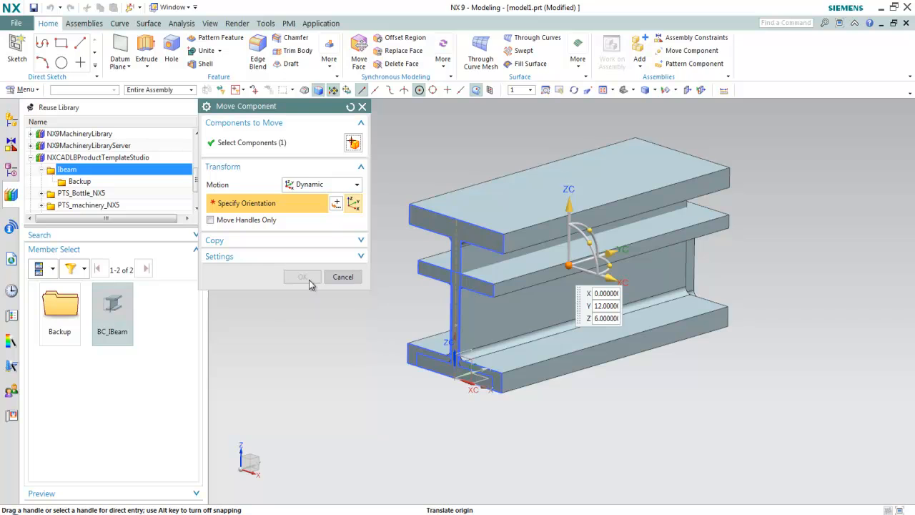
left_click_drag(613, 280, 804, 369)
scroll(374, 245, "down", 3)
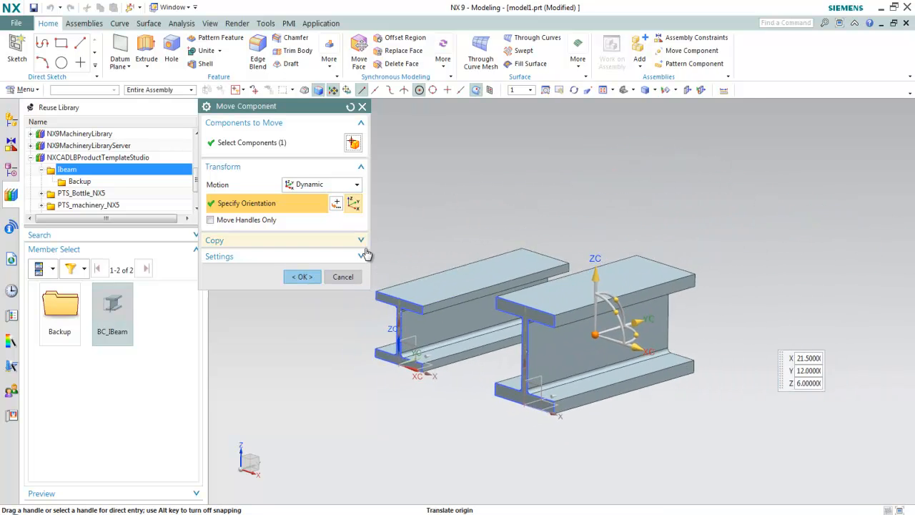
left_click(302, 277)
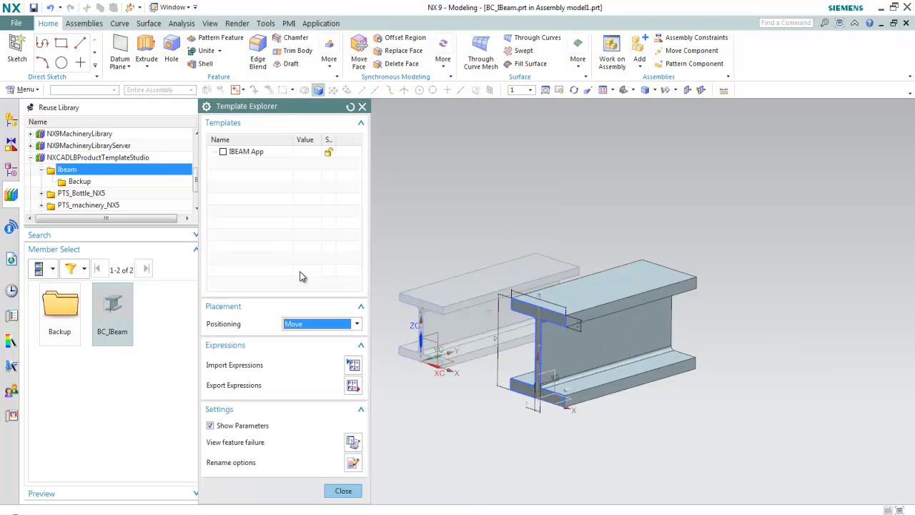
- Open the IBEAM App template for the new beam and set flange thickness to 1 in and web thickness to .5 in
double_click(255, 154)
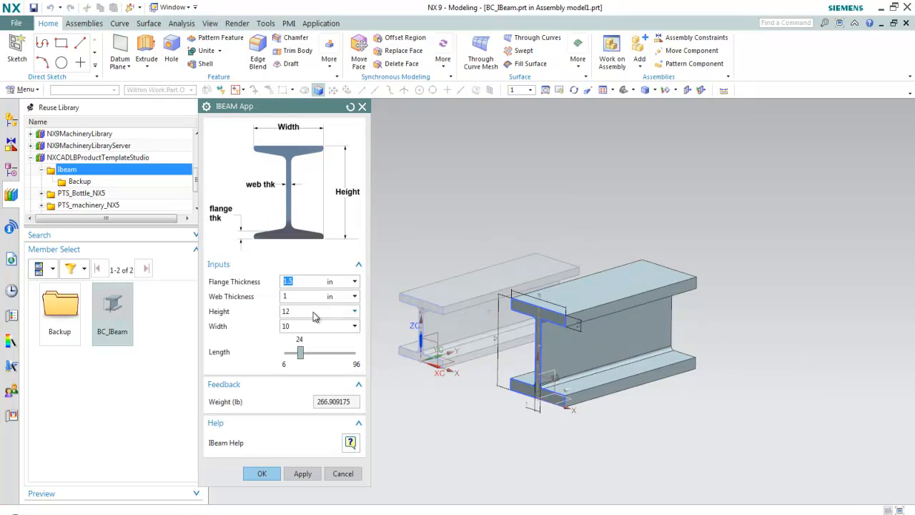
type("1")
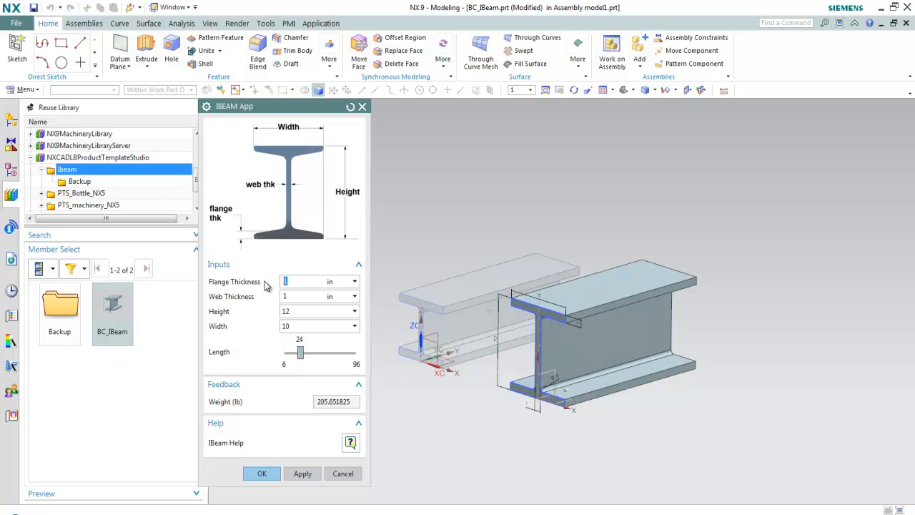
left_click(297, 296)
type(".5")
key("Return")
- Set the new beam's height to 9, width to 12 and length to 54, and accept the IBEAM App inputs
left_click(304, 313)
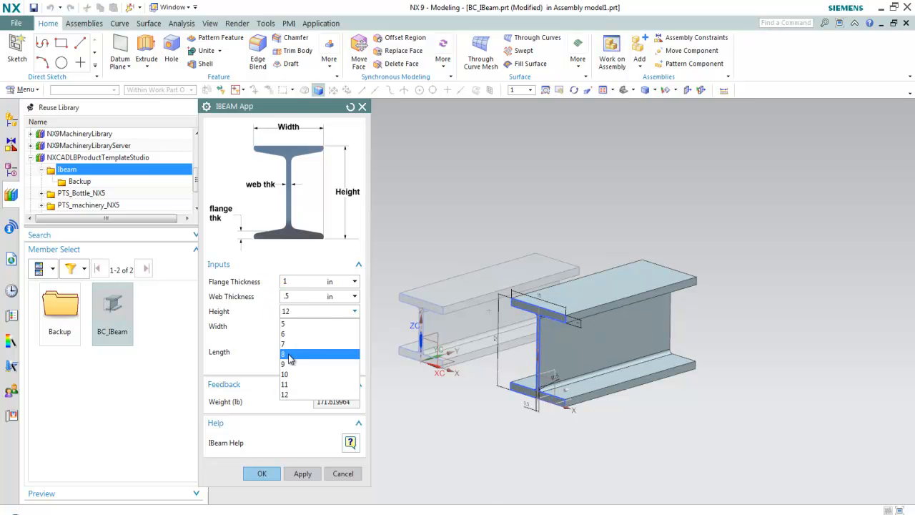
left_click(300, 363)
left_click(296, 328)
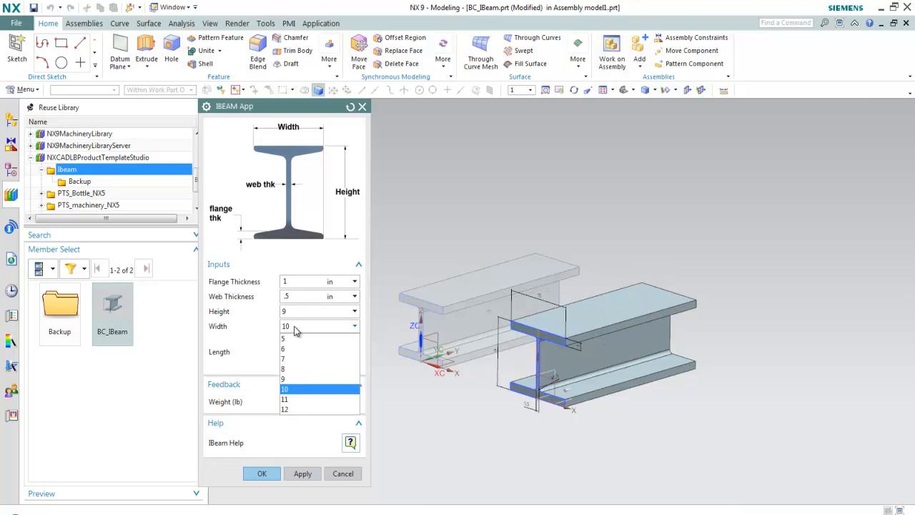
left_click(289, 409)
left_click_drag(303, 357, 321, 353)
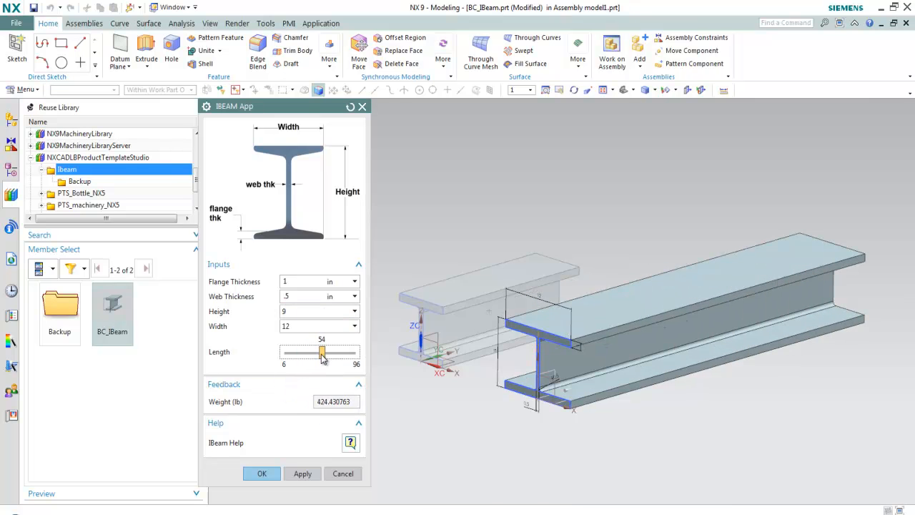
left_click(278, 469)
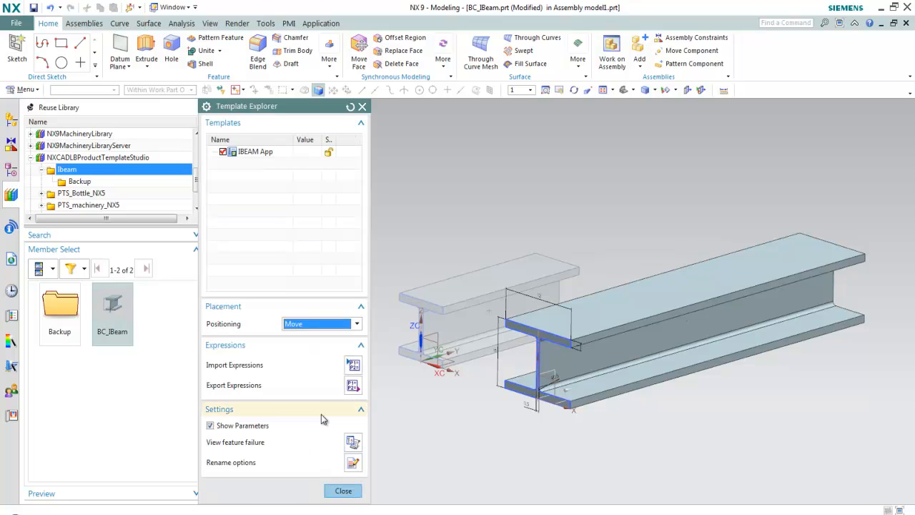
- Accept the <TEMPLATE_NAME>_??? name rule for the second beam, close the Template Explorer and show the assembly structure
left_click(352, 464)
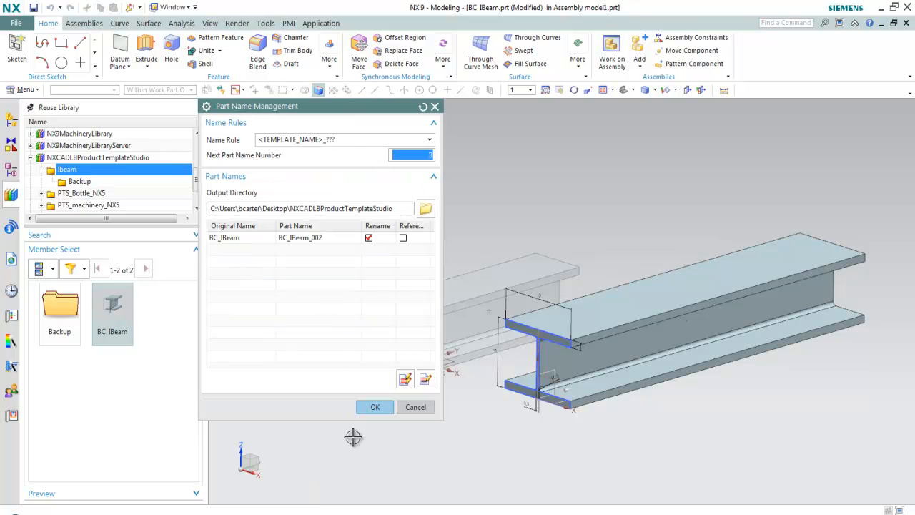
left_click(373, 407)
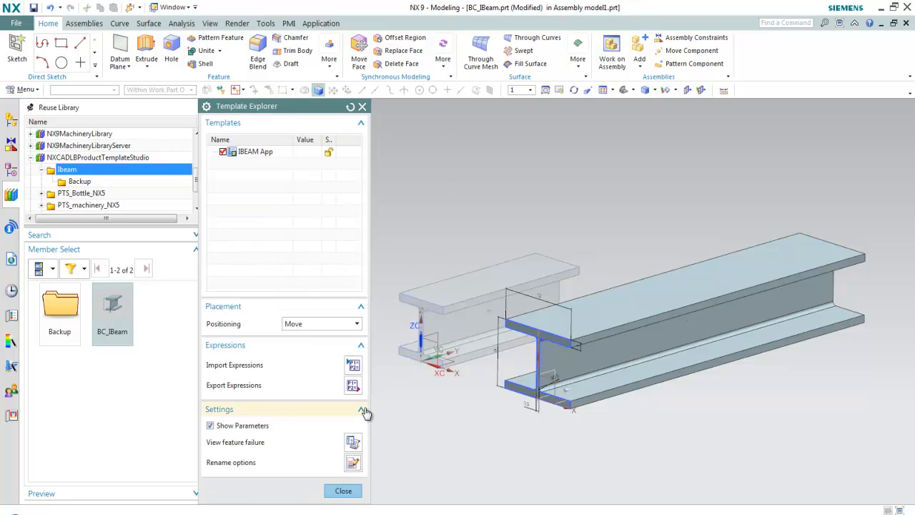
left_click(344, 490)
left_click(12, 120)
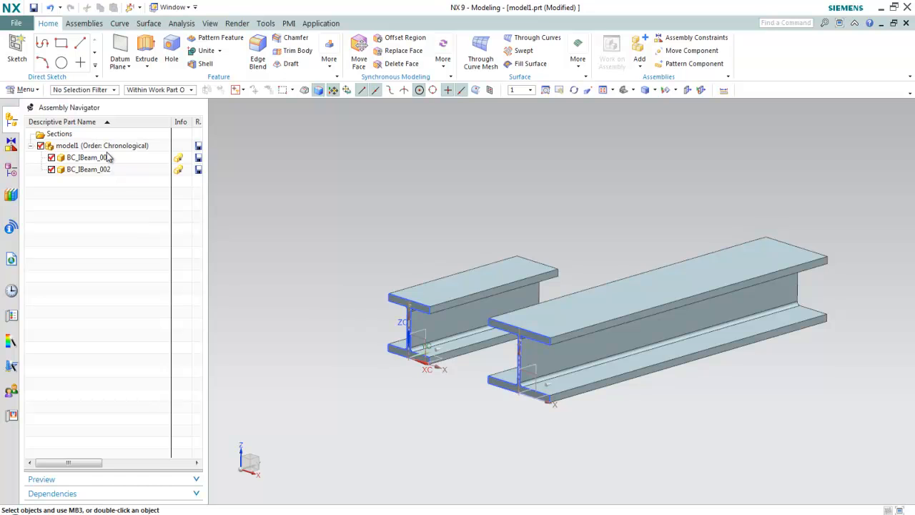
- Add another instance of BC_IBeam_001.prt to model1 and move it along XC past the longer beam
scroll(313, 214, "down", 2)
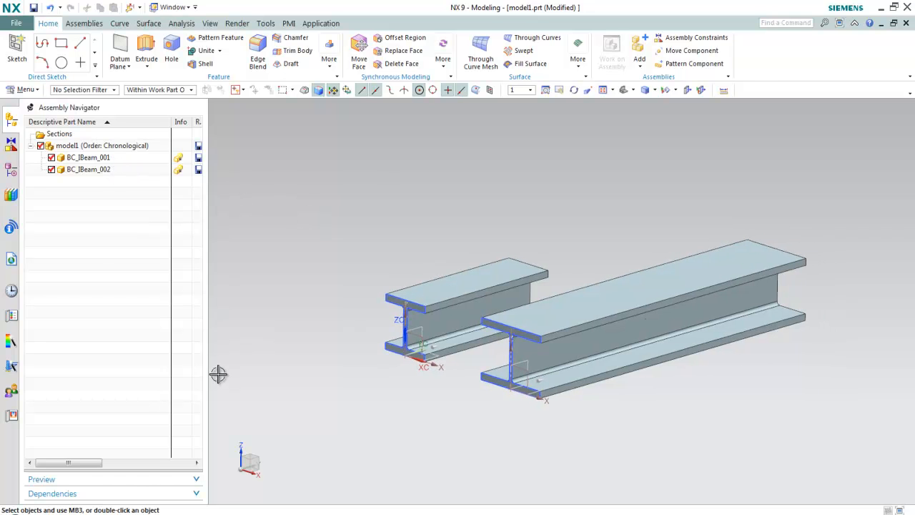
left_click(639, 51)
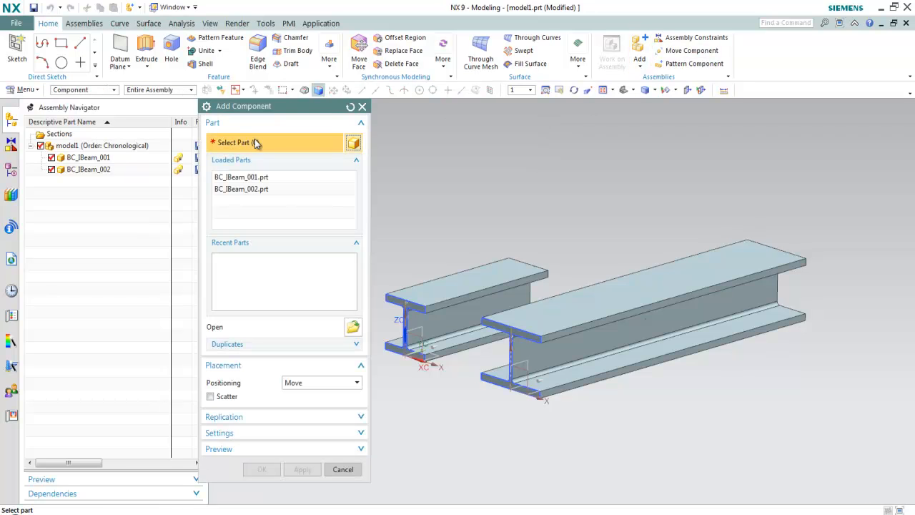
left_click(237, 176)
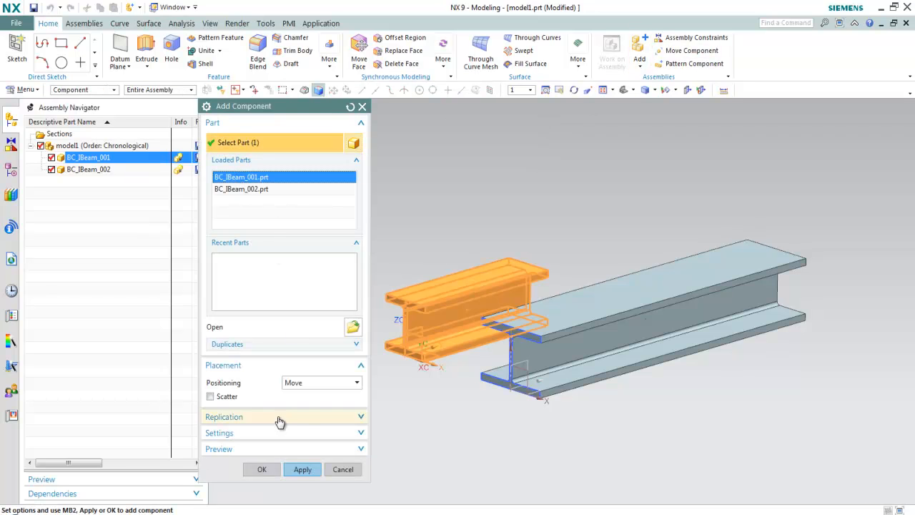
left_click(261, 469)
left_click(261, 333)
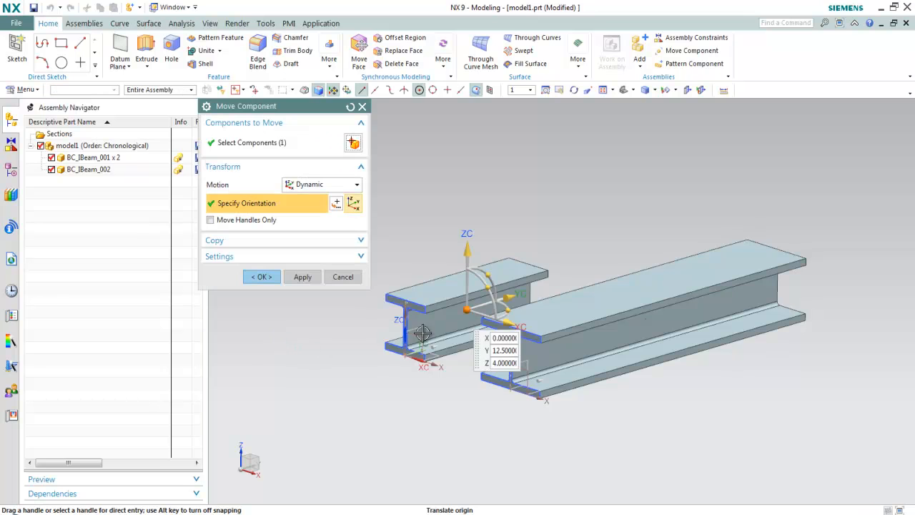
left_click_drag(512, 321, 722, 414)
left_click(262, 277)
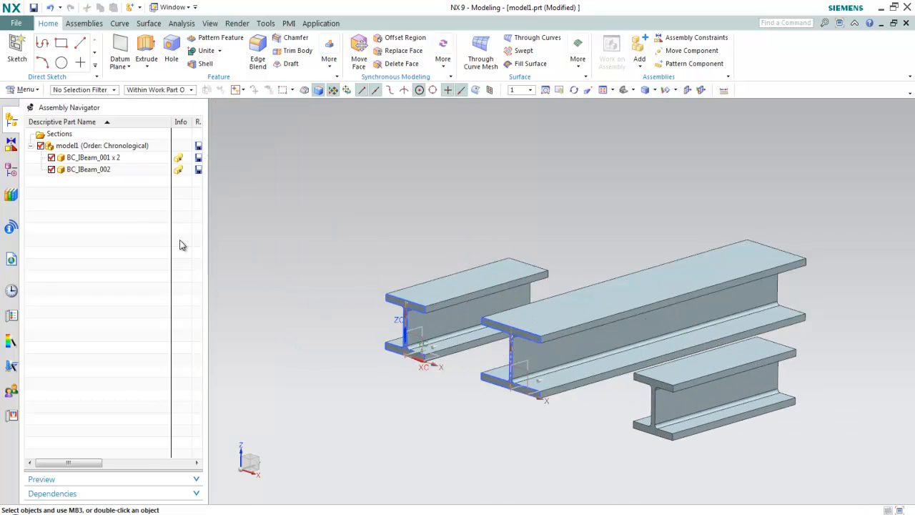
- Unpack the two BC_IBeam_001 instances in the assembly tree and select each one to identify its beam
right_click(95, 161)
left_click(133, 168)
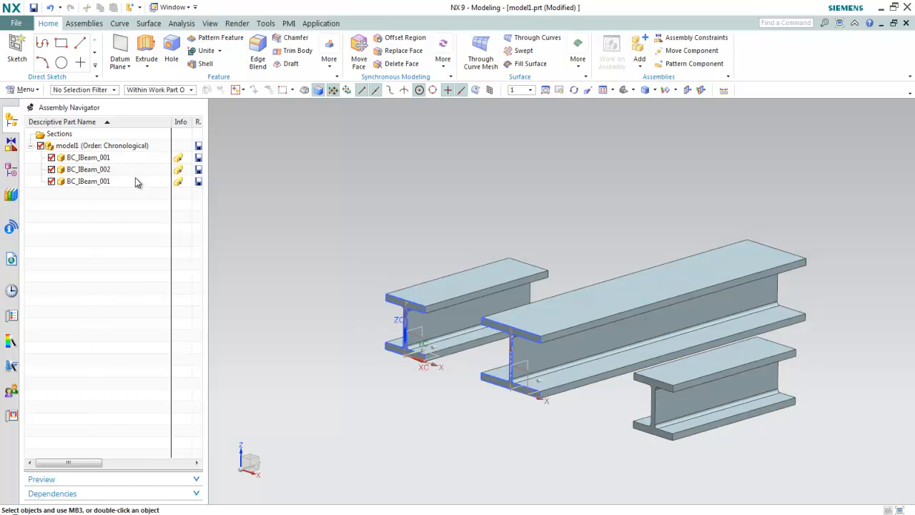
left_click(111, 158)
left_click(109, 181)
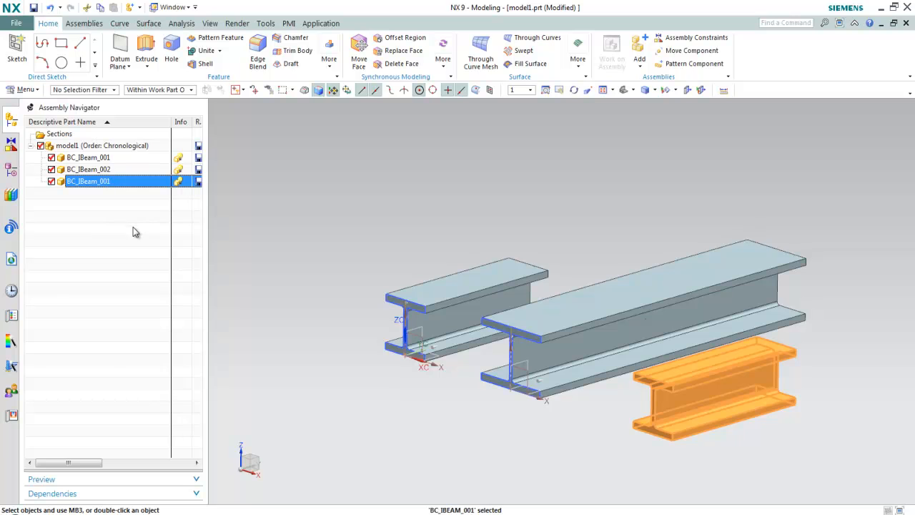
left_click(136, 227)
- Edit the newly added BC_IBeam_001 instance as a reusable component and set its length to 33
right_click(116, 182)
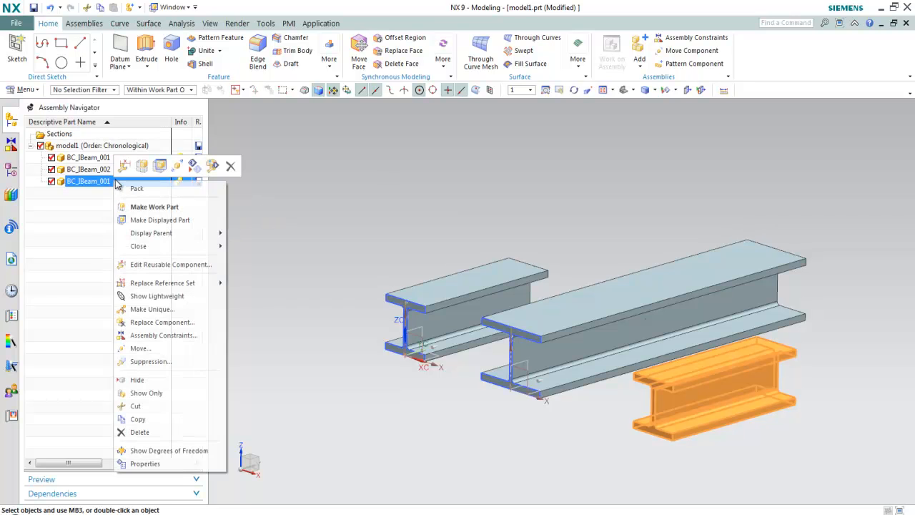
left_click(171, 263)
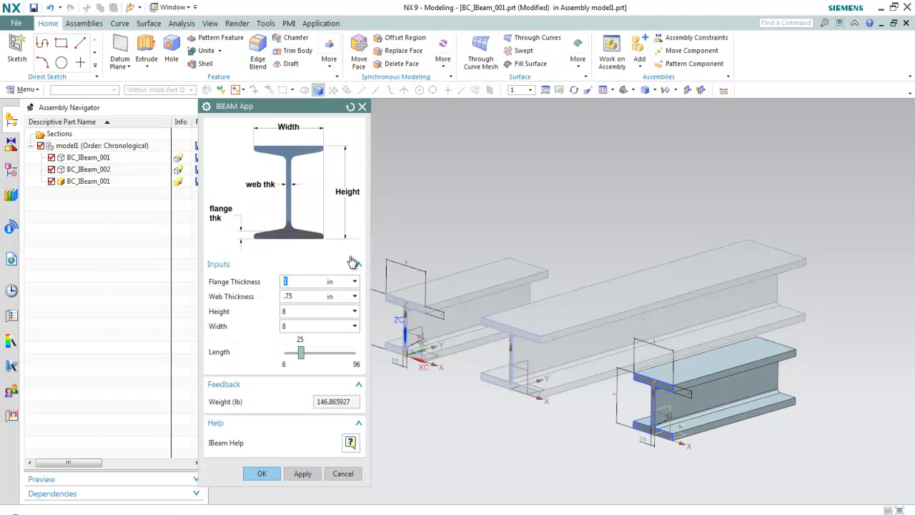
mouse_move(300, 353)
left_mouse_down()
mouse_move(322, 353)
mouse_move(307, 353)
left_mouse_up()
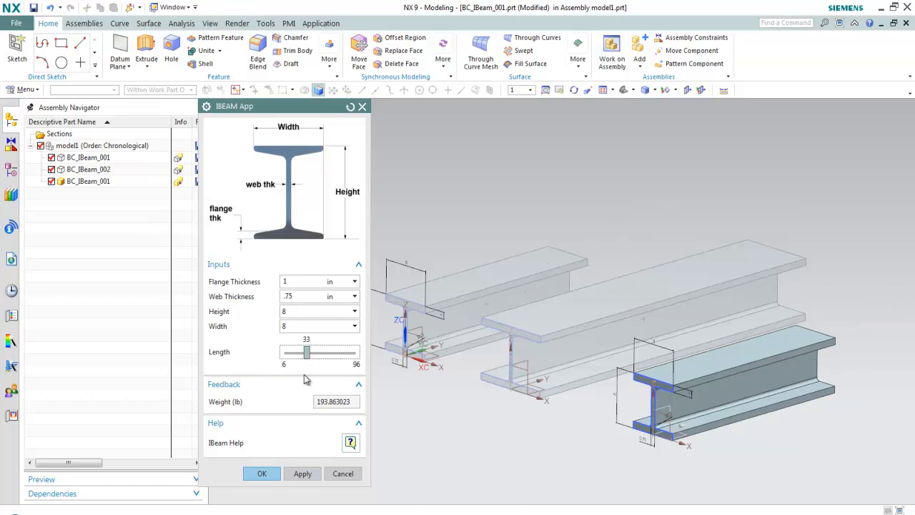
left_click(262, 473)
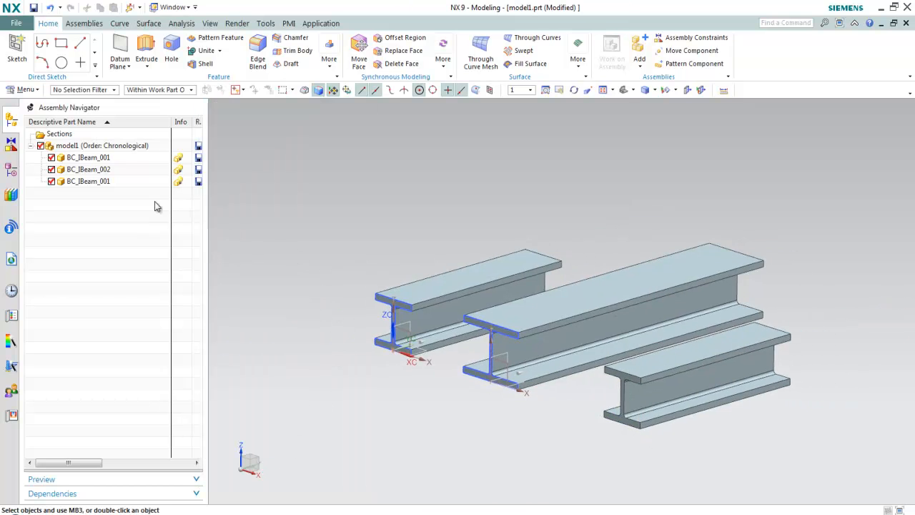
- Make the newly added BC_IBeam_001 instance unique, naming its part BC_IBeam_C.prt
left_click(109, 183)
right_click(114, 185)
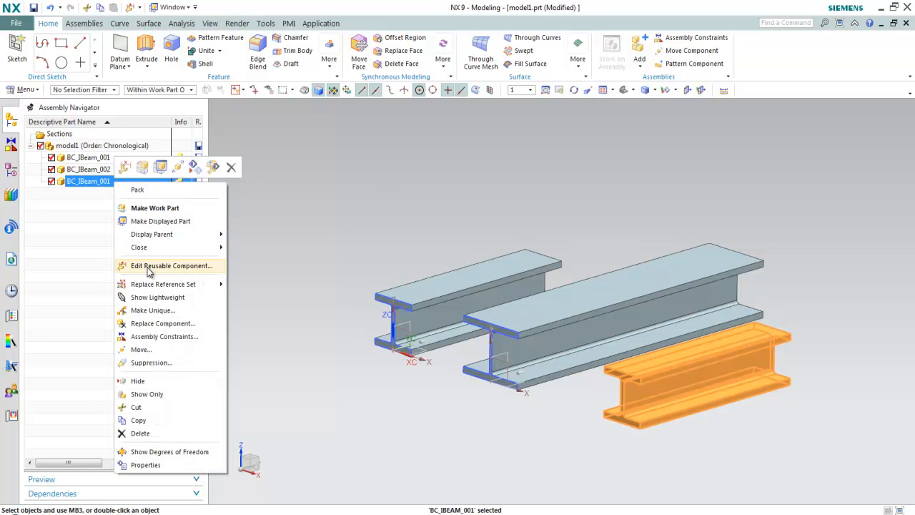
left_click(147, 310)
left_click(288, 162)
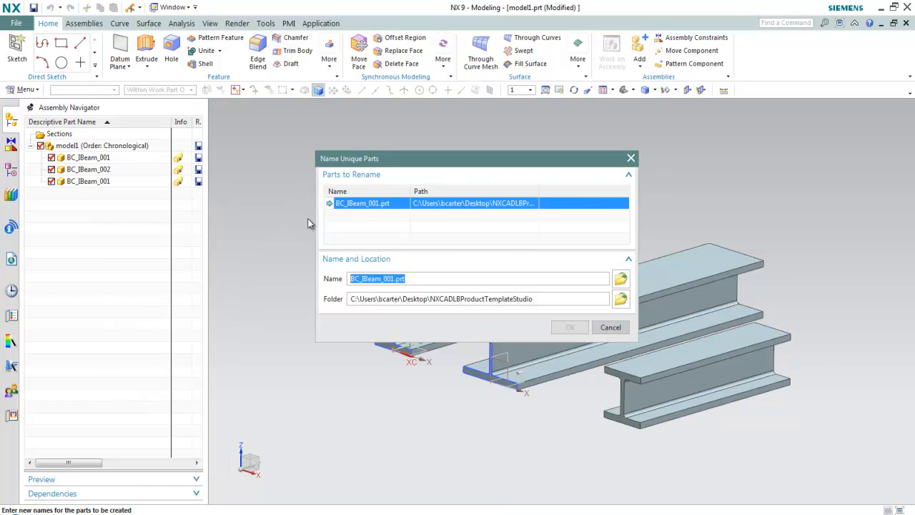
left_click(394, 279)
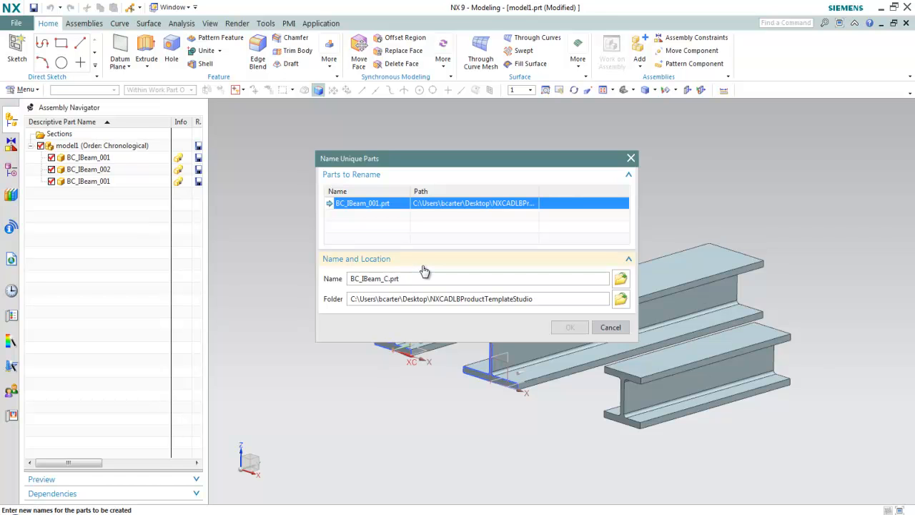
left_click(570, 327)
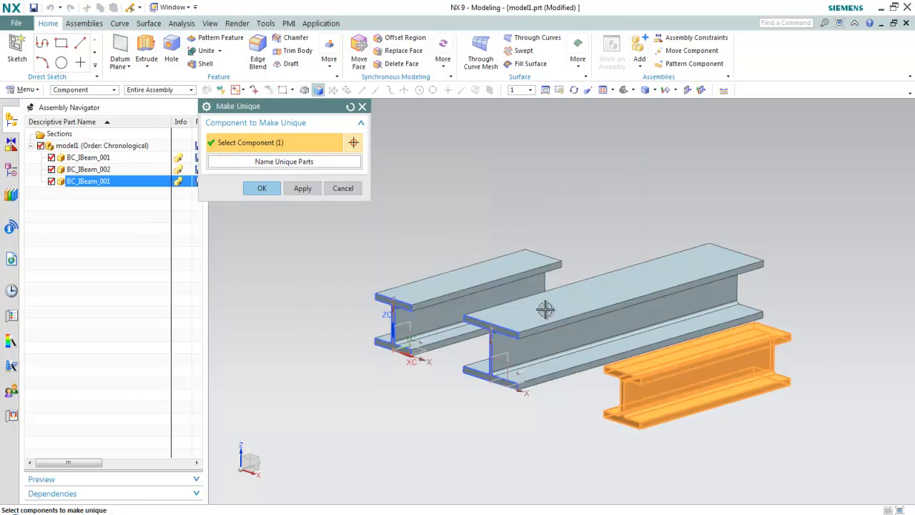
left_click(261, 188)
left_click(379, 291)
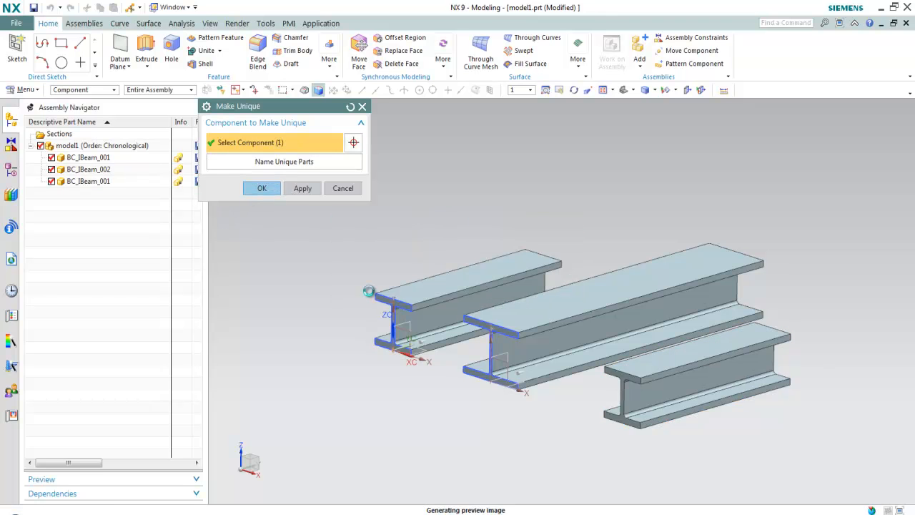
- Edit the BC_IBeam_C component as a reusable component and set its length to 47
left_click(107, 184)
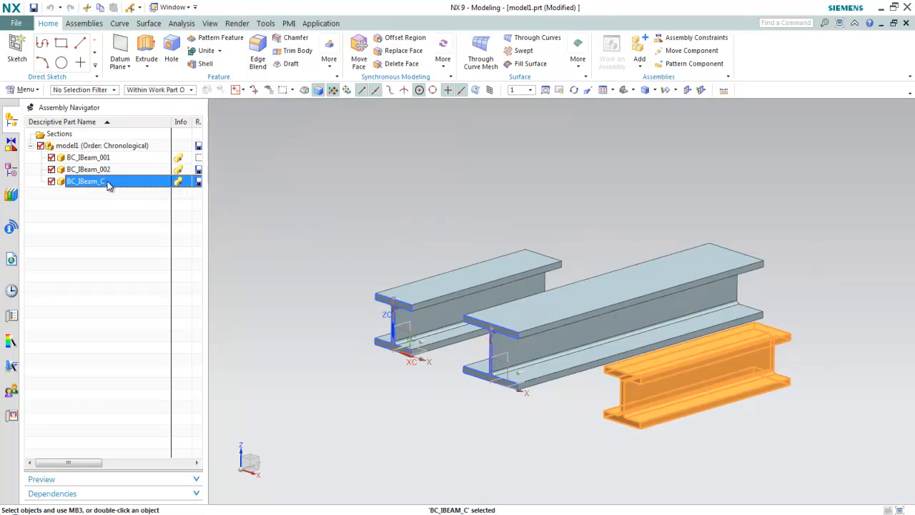
right_click(113, 184)
left_click(153, 245)
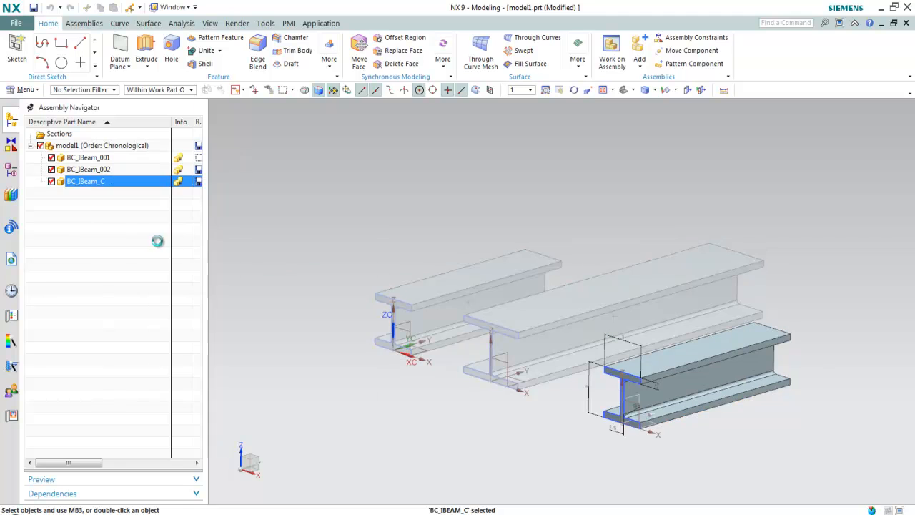
left_click_drag(307, 353, 317, 353)
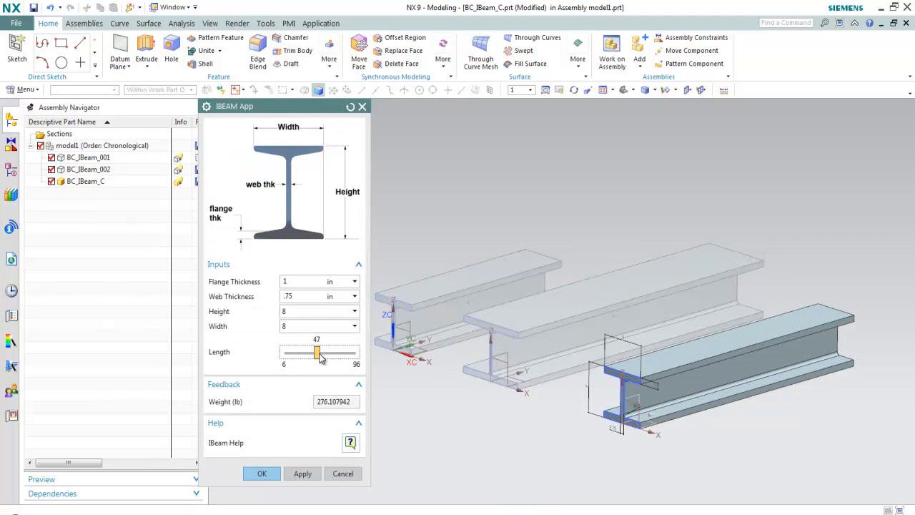
left_click(270, 475)
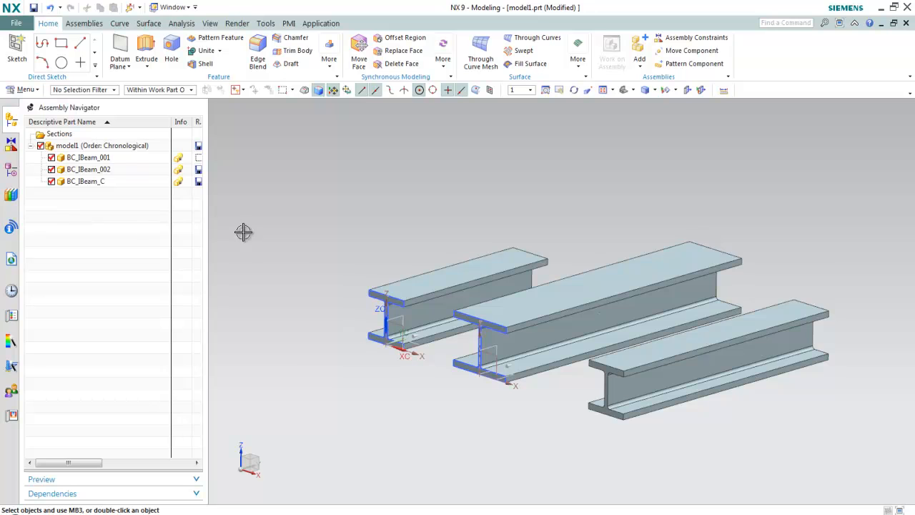
scroll(255, 225, "down", 1)
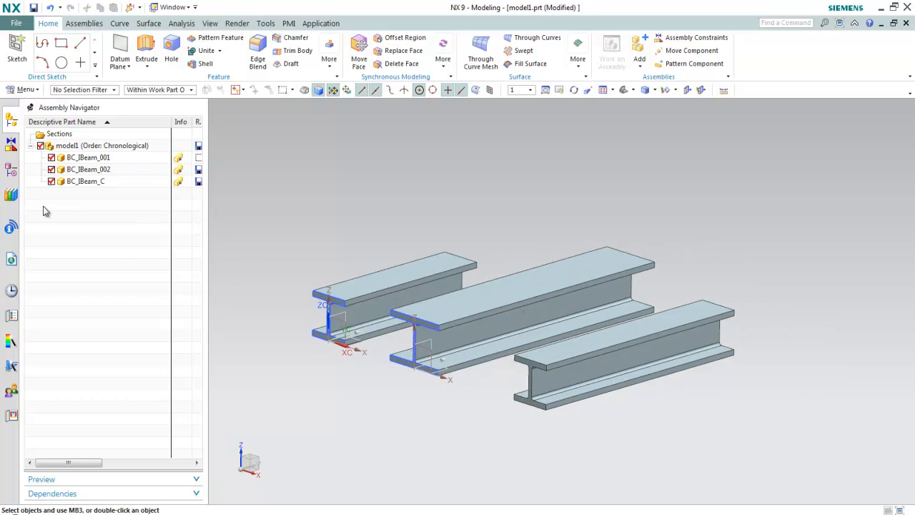
- Insert the BC_IBeam template from the Ibeam reuse folder into model1 and increase its length in the IBEAM App
left_click(11, 195)
left_click_drag(114, 315, 708, 437)
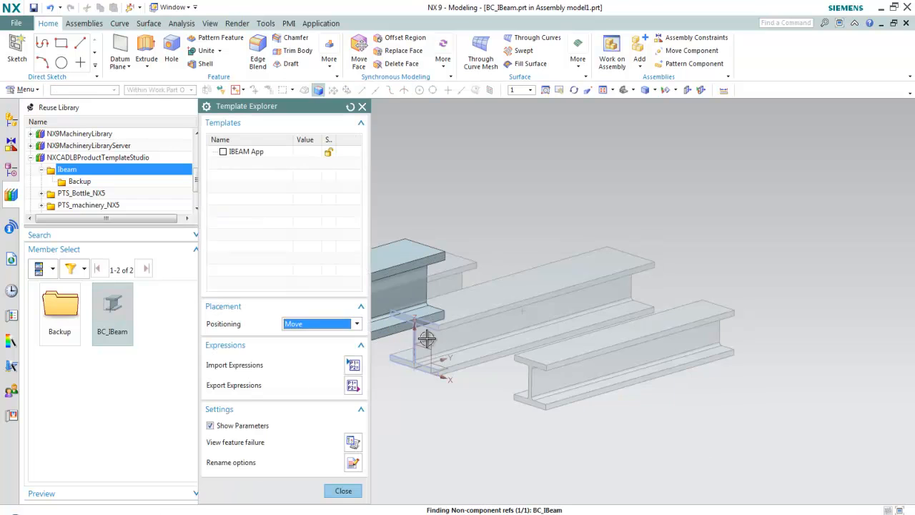
double_click(246, 154)
left_click_drag(303, 354, 348, 357)
left_click(261, 473)
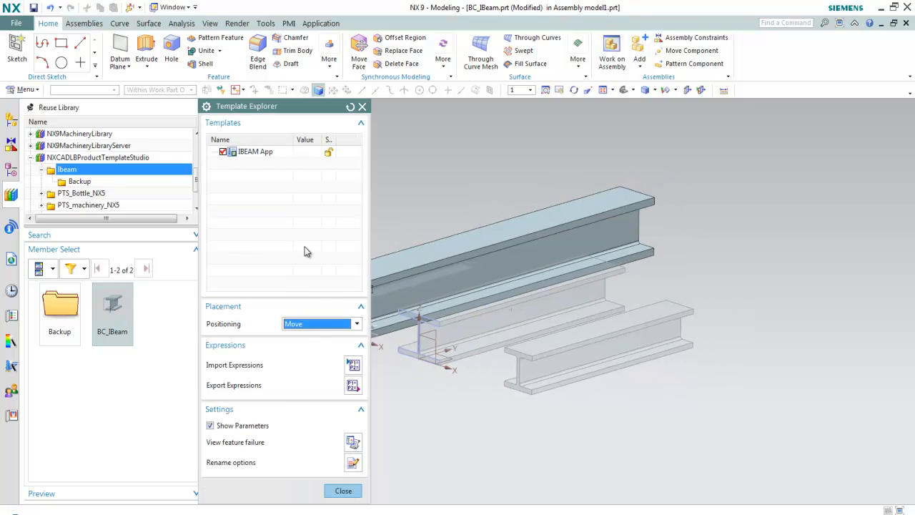
- Position the newly inserted I-beam with the Move option, placing it beyond BC_IBeam_C and clear of the other beams
left_click(303, 326)
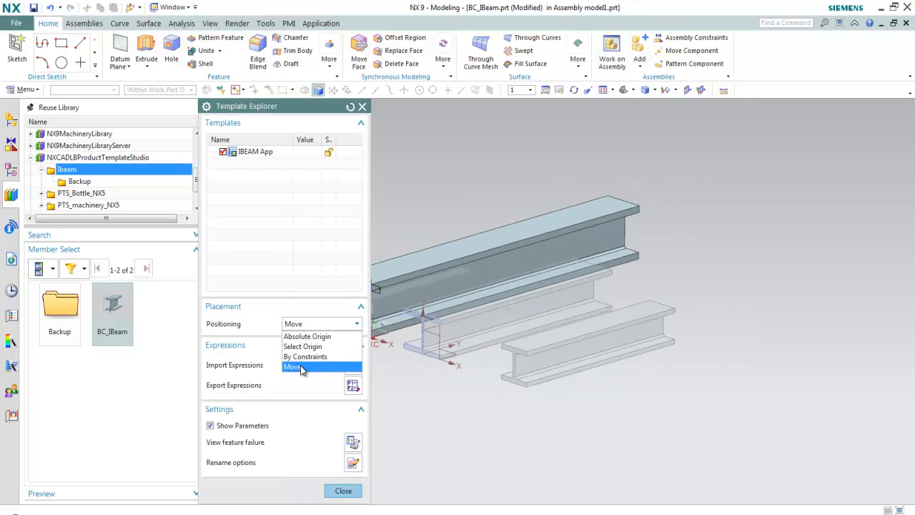
left_click(307, 366)
left_click_drag(535, 283, 790, 405)
left_click(301, 277)
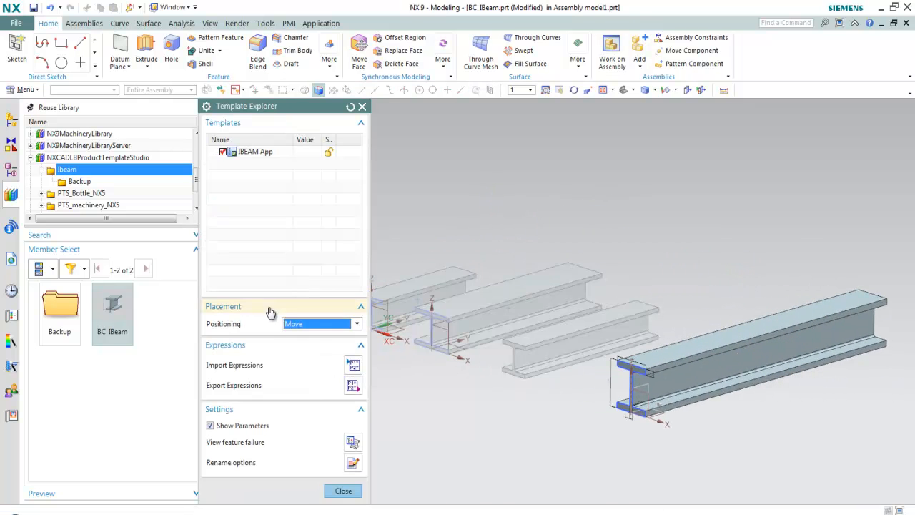
- Name the new beam's part BC_IBeam_D in the template rename options, finish the insertion and check it in the assembly tree
left_click(353, 465)
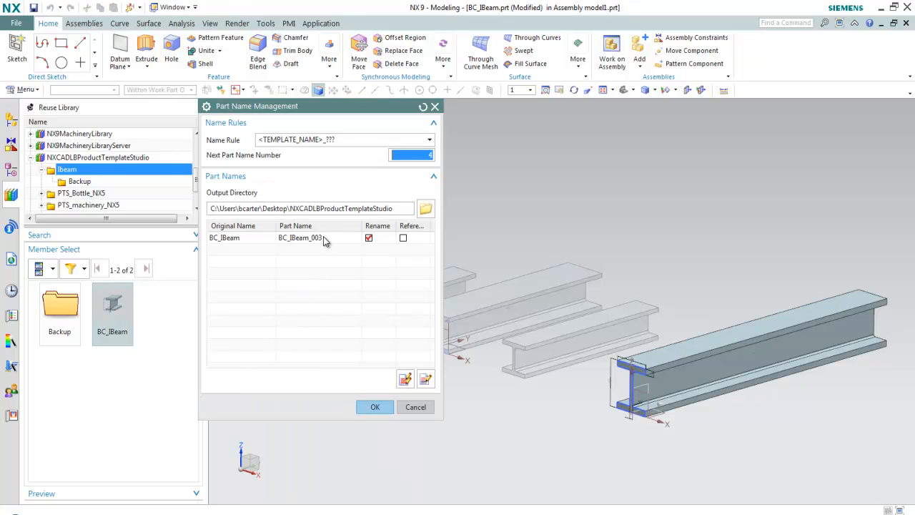
double_click(323, 239)
left_click(325, 237)
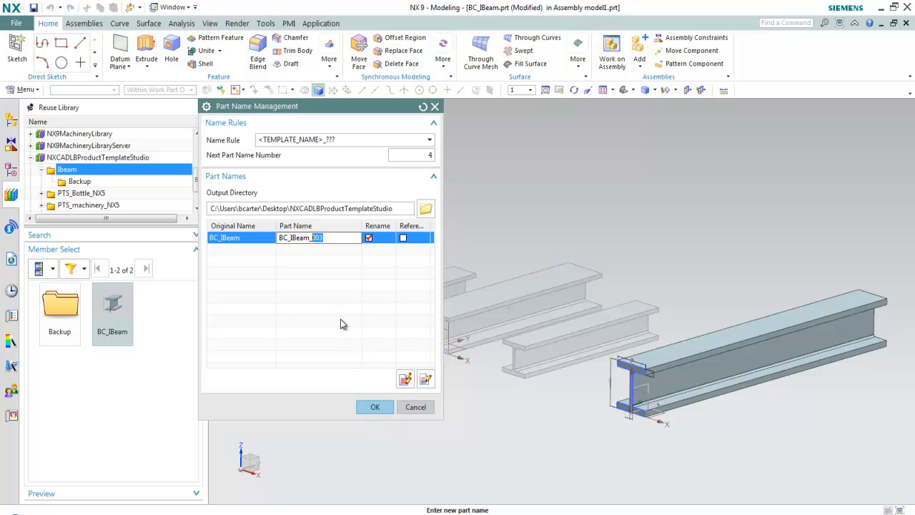
type("D")
key("Return")
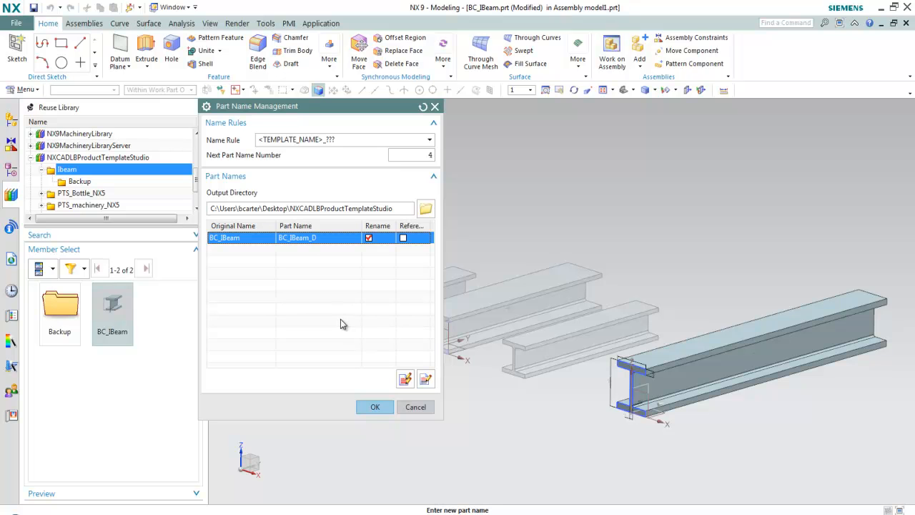
left_click(374, 405)
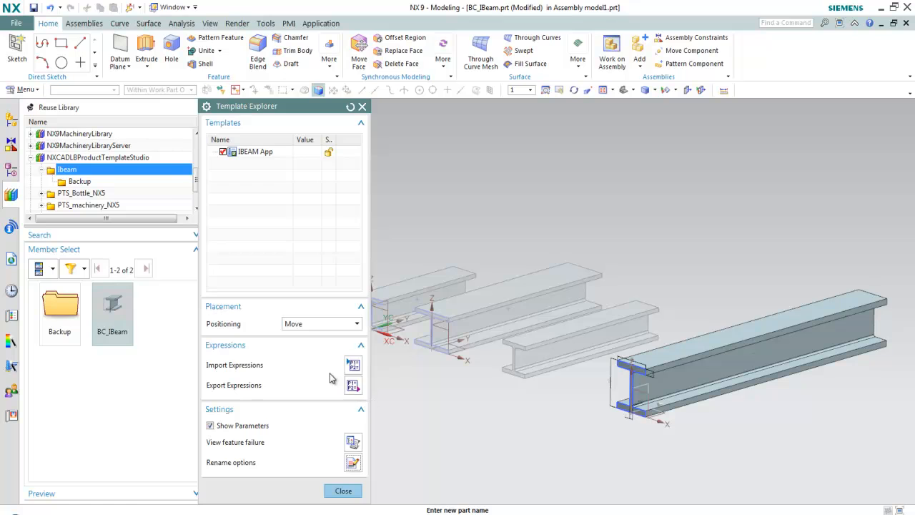
left_click(343, 491)
left_click(10, 120)
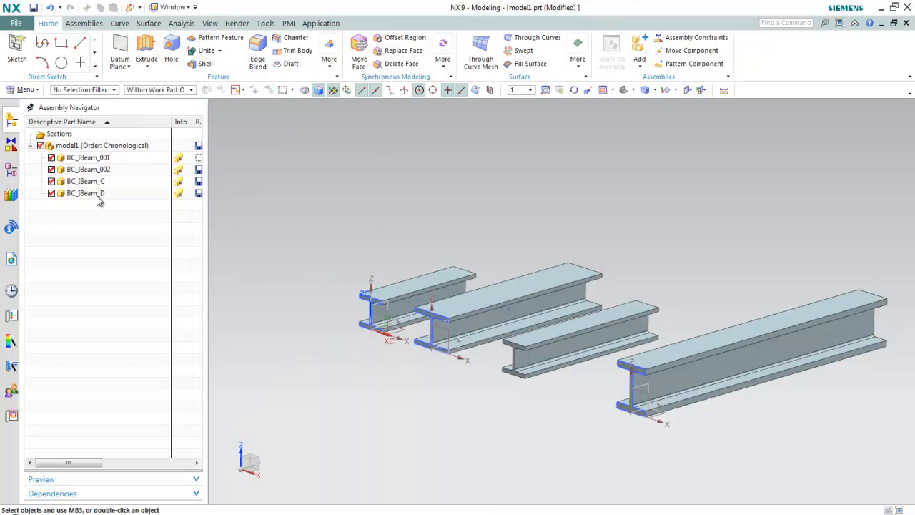
left_click(280, 180)
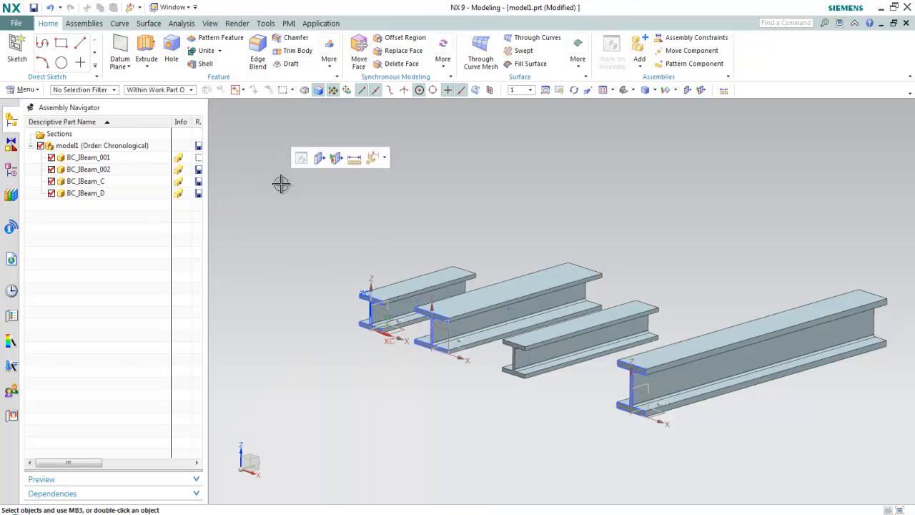
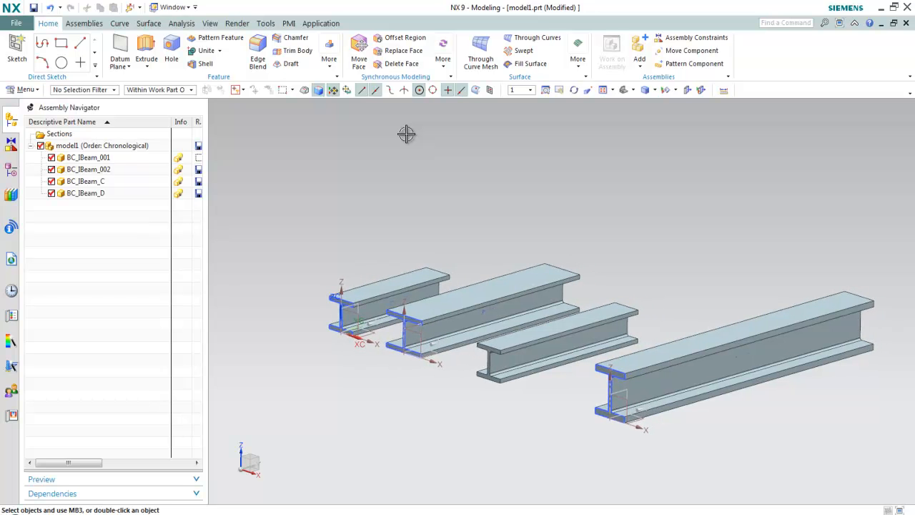
- Close all open files, including model1.prt and its beam parts, without saving the changes
left_click(17, 26)
mouse_move(31, 73)
left_click(126, 74)
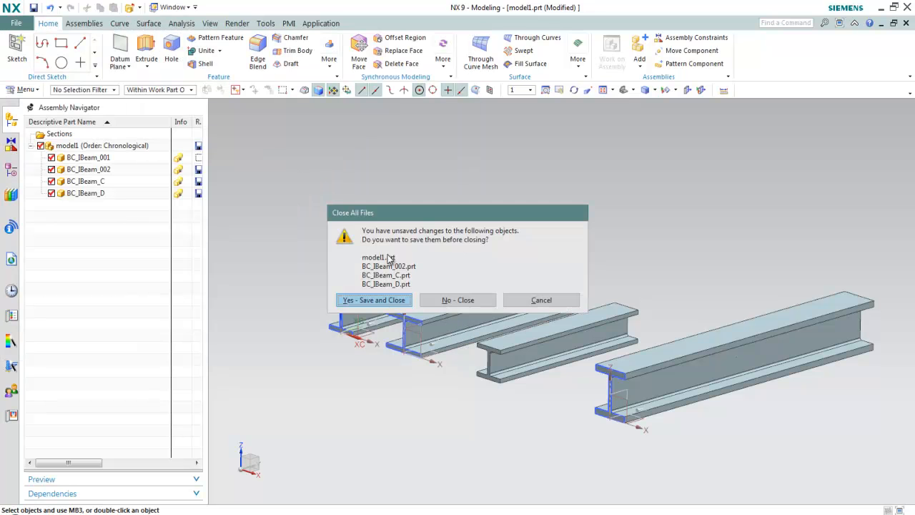
left_click(455, 301)
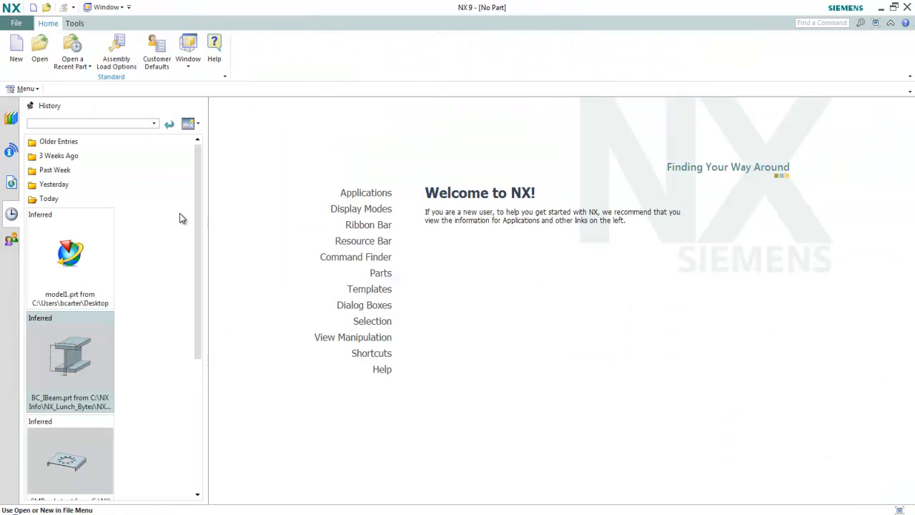
- Open the sheet metal part SMBracket.prt from today's file history
left_click_drag(195, 207, 194, 258)
left_click(40, 392)
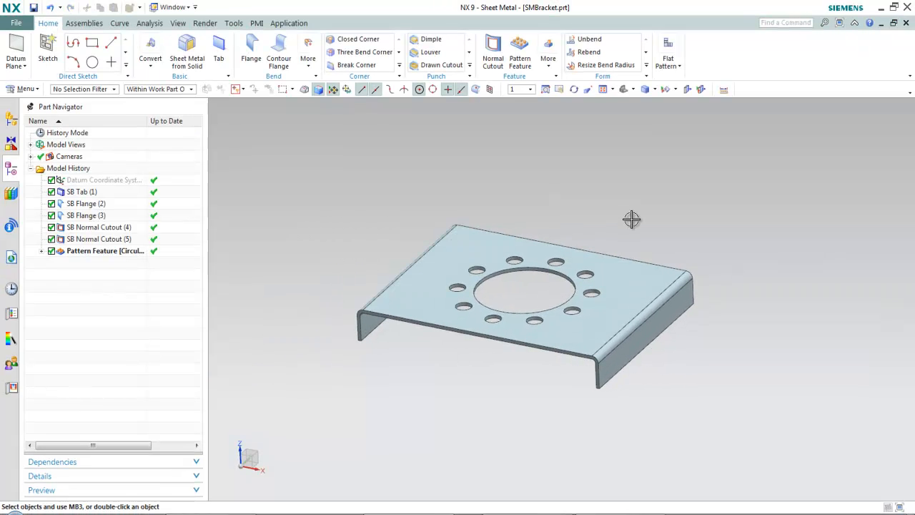
scroll(631, 219, "up", 2)
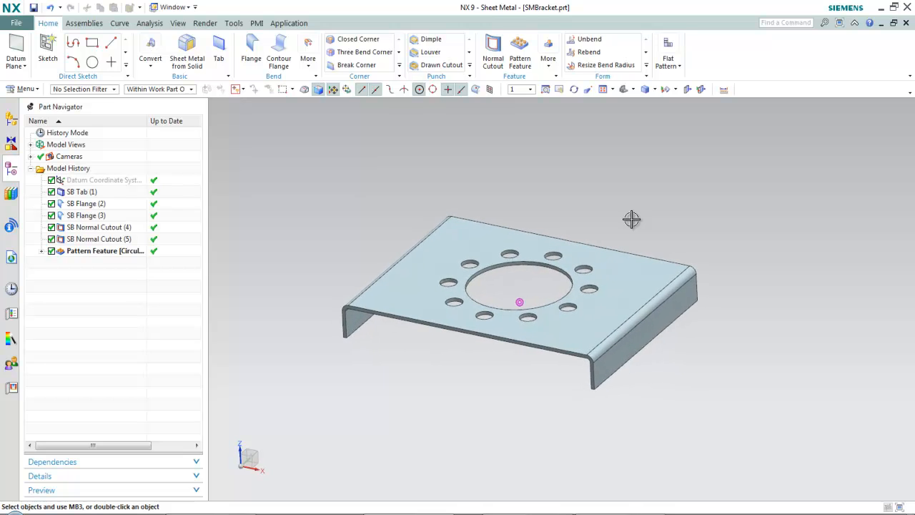
middle_click_drag(631, 220, 631, 219)
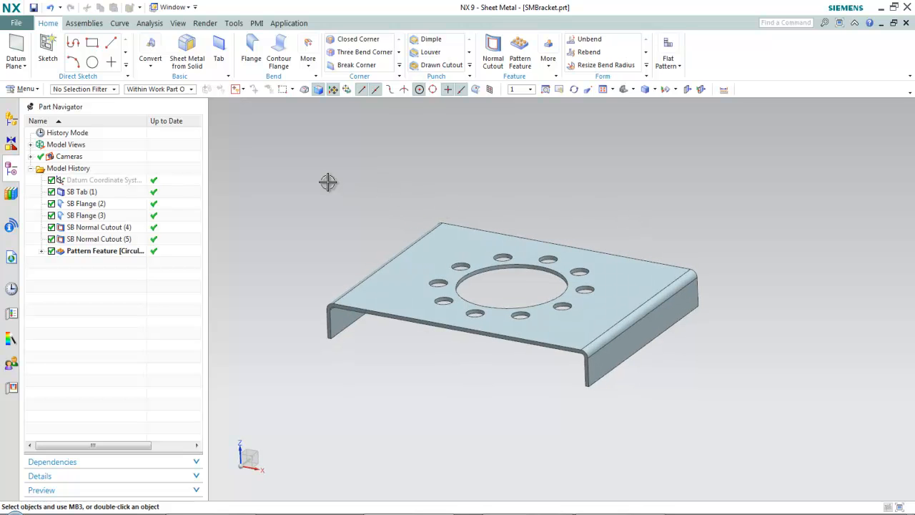
- Examine the expressions driving the tab, first flange, both normal cutouts and circular hole pattern, plus the bracket's named expressions
left_click(234, 23)
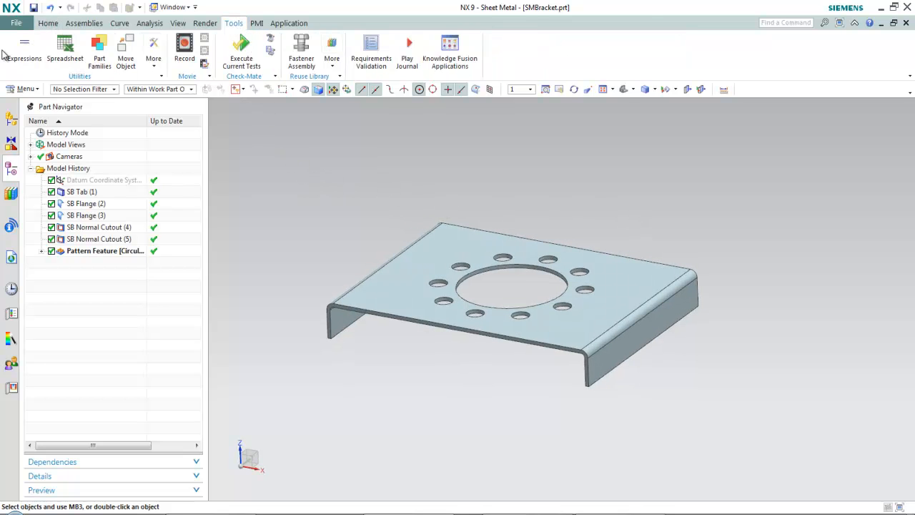
left_click(23, 52)
left_click(86, 191)
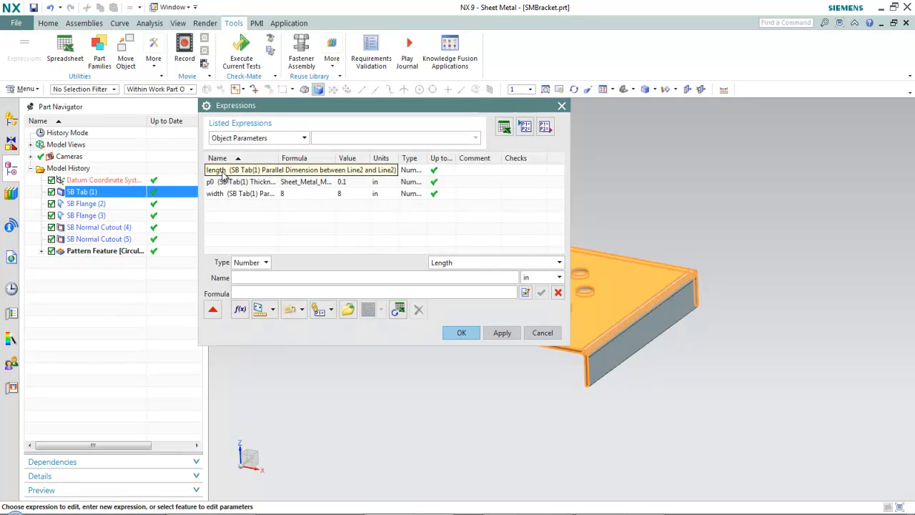
left_click(213, 194)
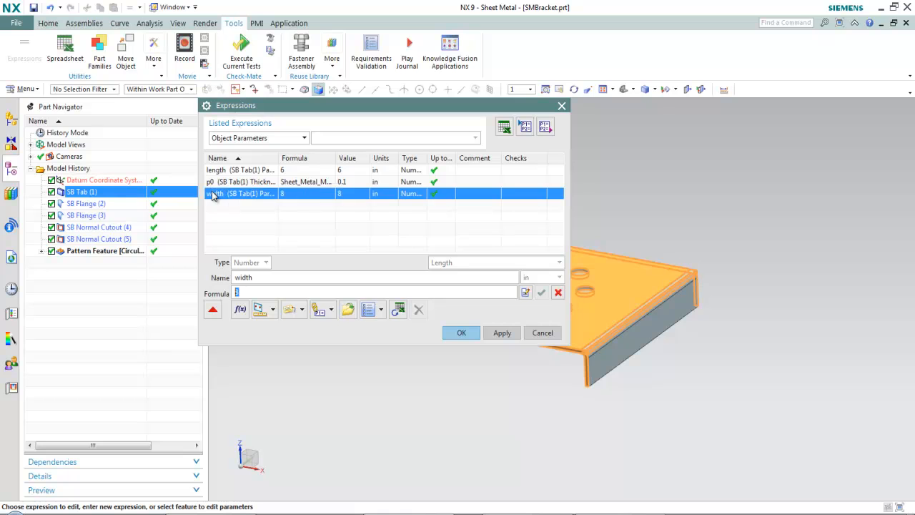
left_click(85, 204)
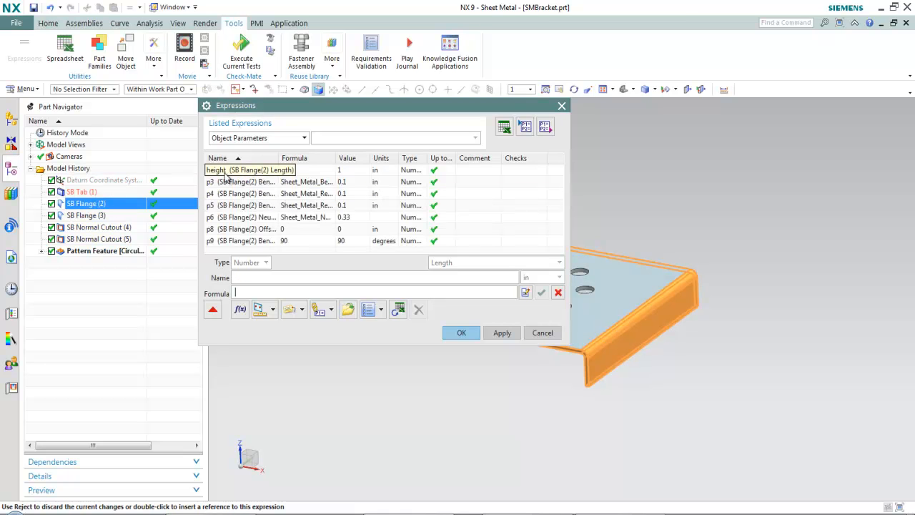
left_click(93, 227)
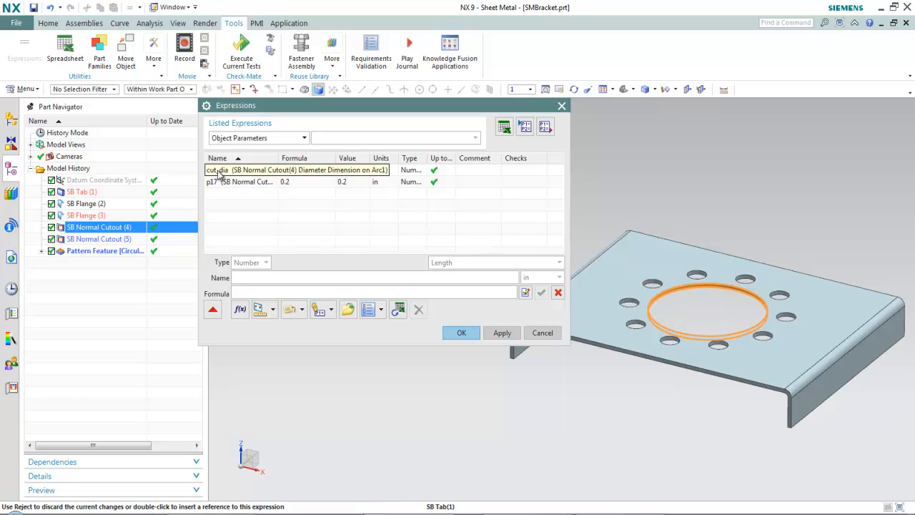
left_click(100, 239)
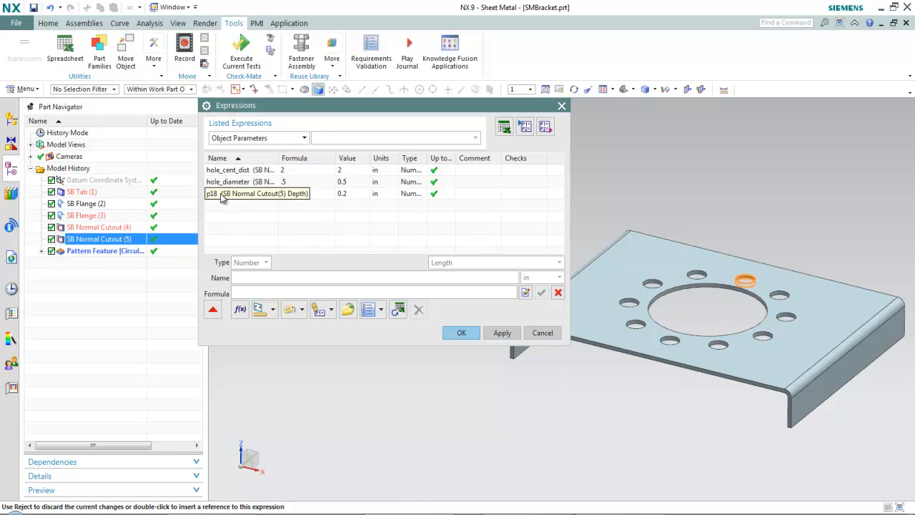
left_click(111, 250)
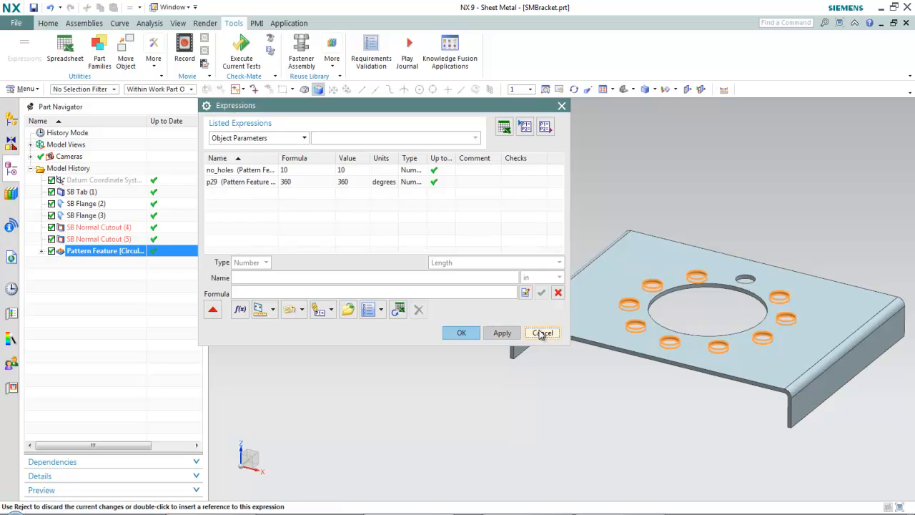
left_click(541, 333)
left_click(23, 64)
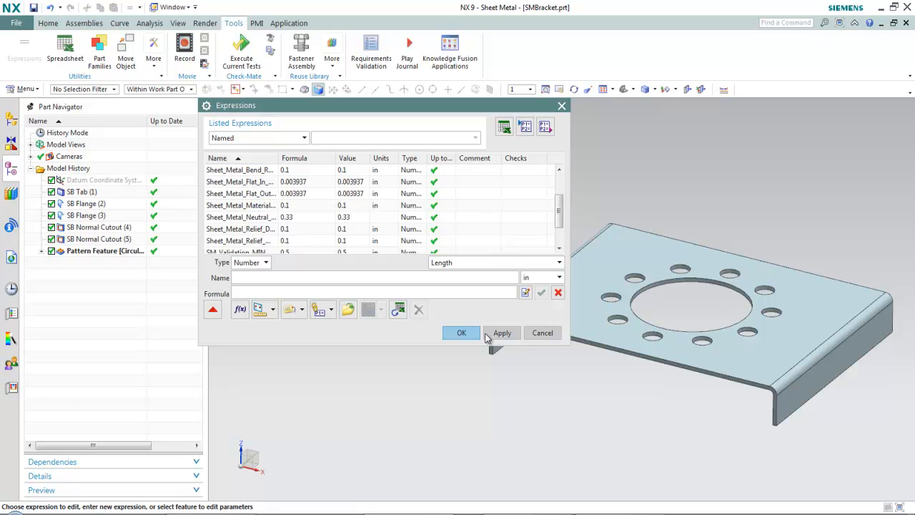
left_click(542, 333)
middle_click_drag(453, 281, 271, 150)
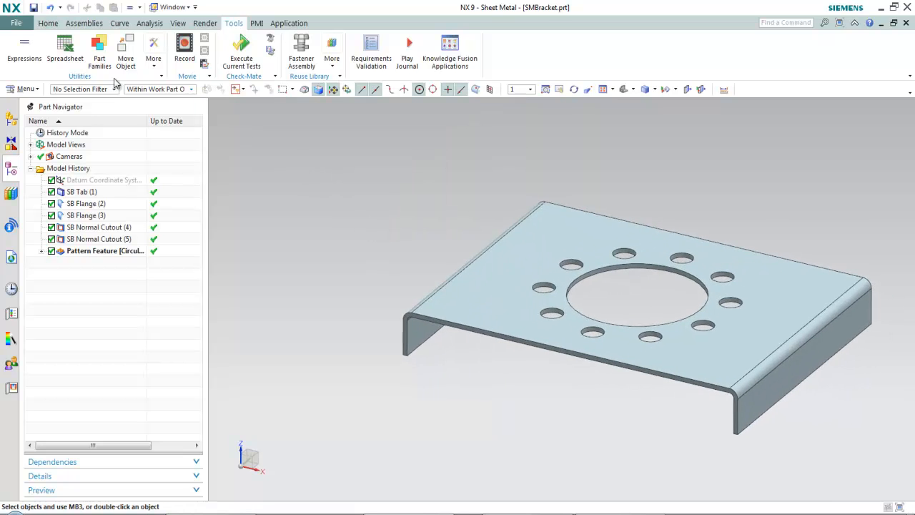
- Close the SMBracket.prt sheet metal part
left_click(25, 26)
mouse_move(62, 74)
left_click(150, 71)
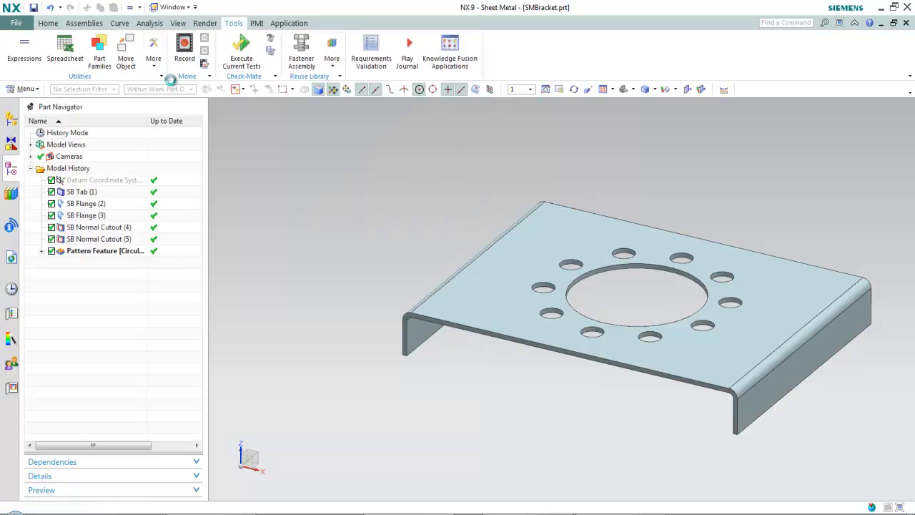
- Switch to NX Product Template Studio and open the SMBracket part from the SheetMetalBracket folder as a template
left_click(881, 7)
key("alt+Tab")
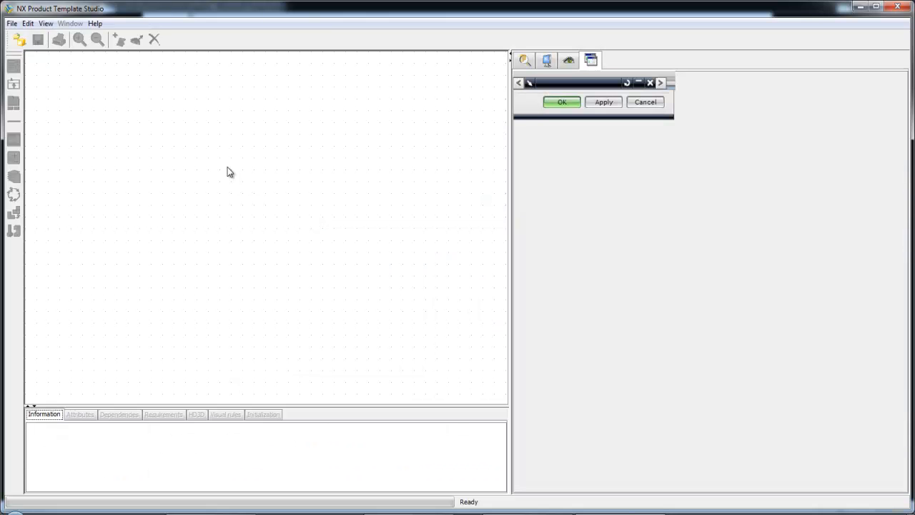
left_click(19, 39)
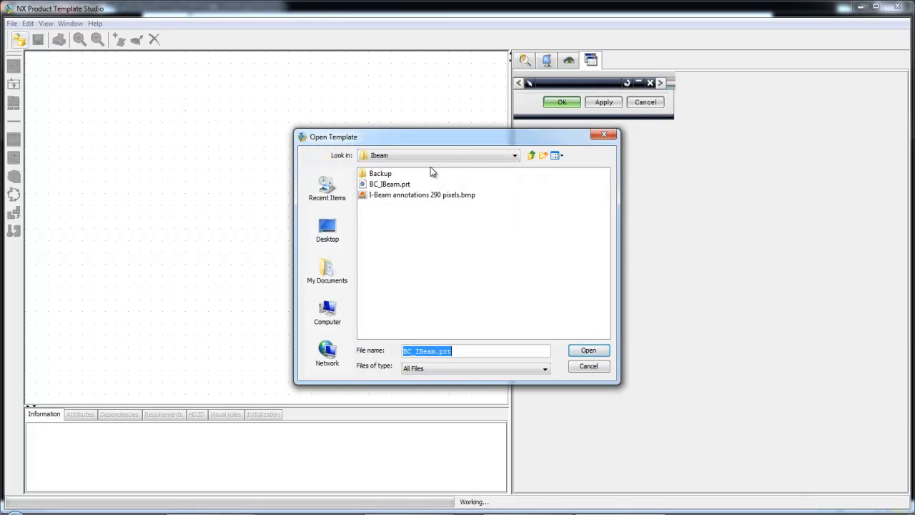
left_click(531, 155)
double_click(386, 205)
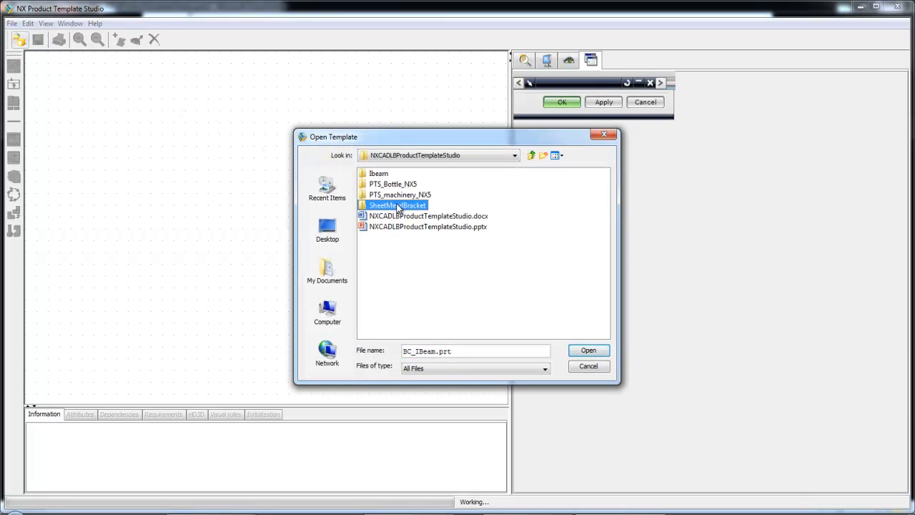
left_click(390, 185)
left_click(588, 351)
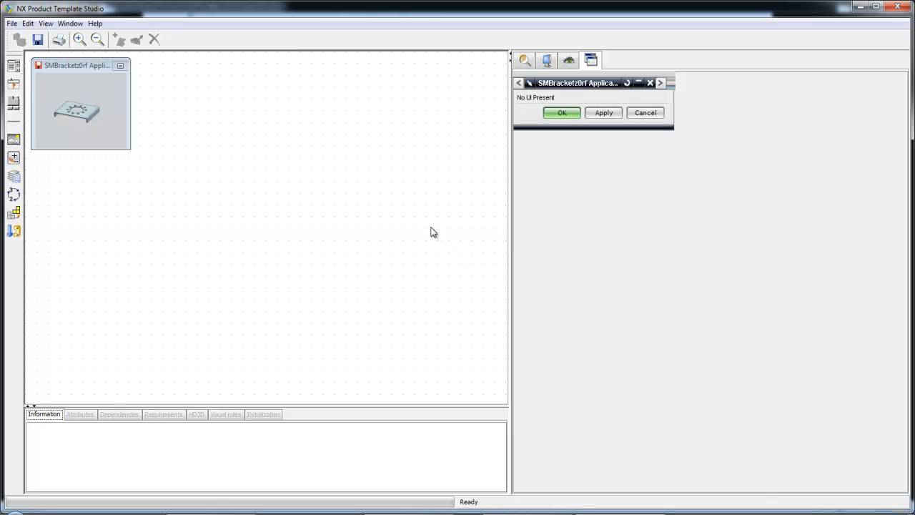
- Open the SMBracket application's interface layout and set its title to Sheet Metal Bracket
double_click(84, 65)
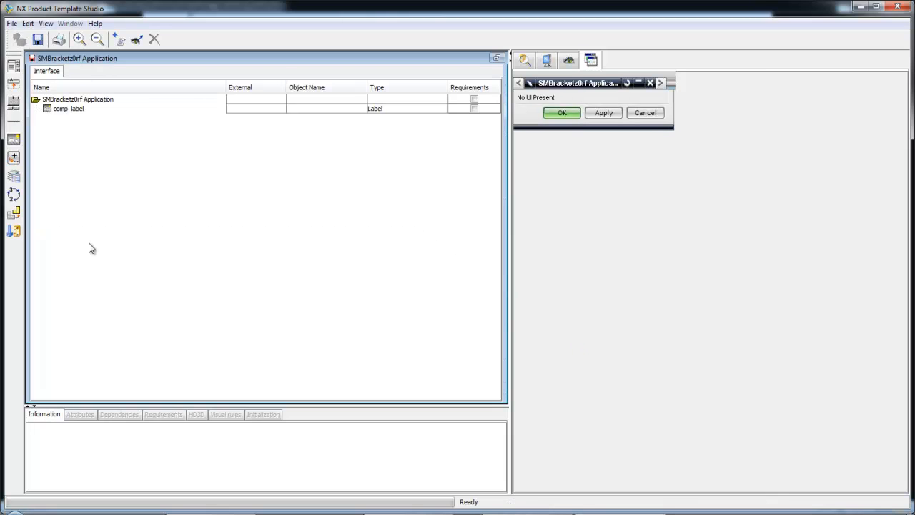
left_click(84, 99)
left_click_drag(236, 433, 90, 439)
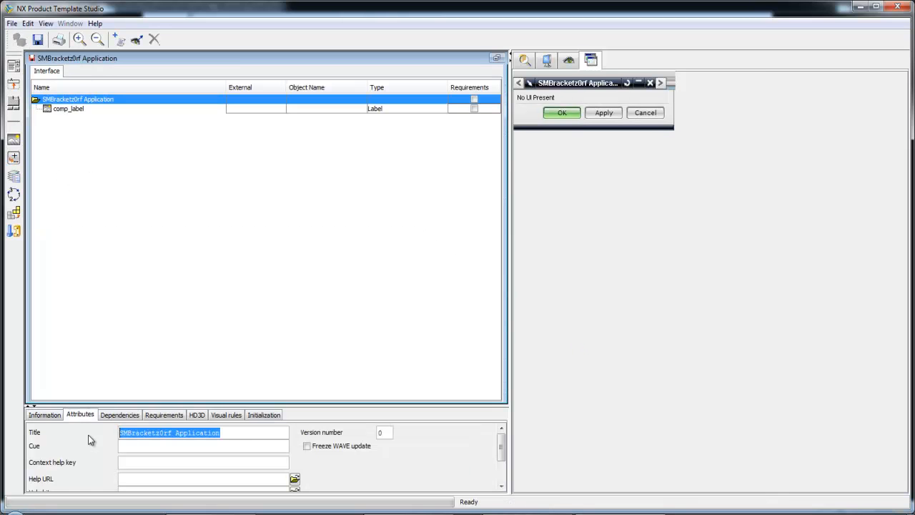
type("Sh")
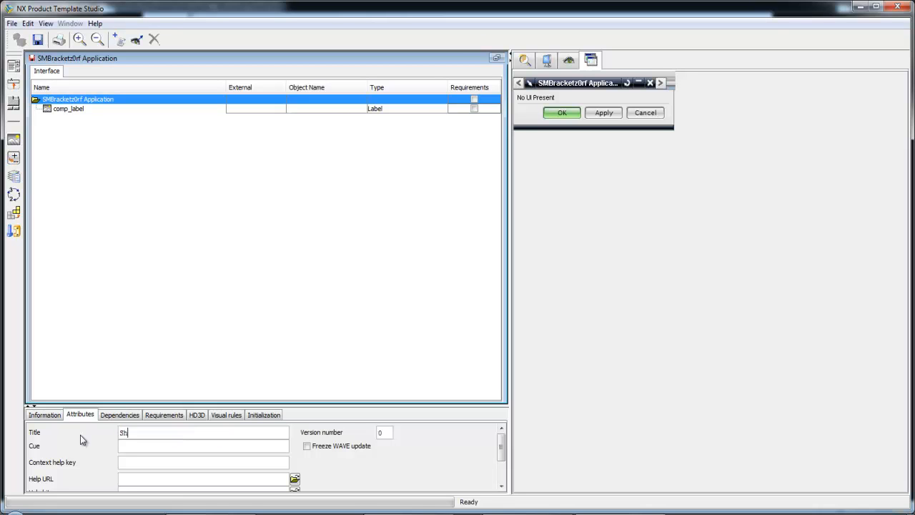
type("eet Metal Brak")
type("ket")
key("Return")
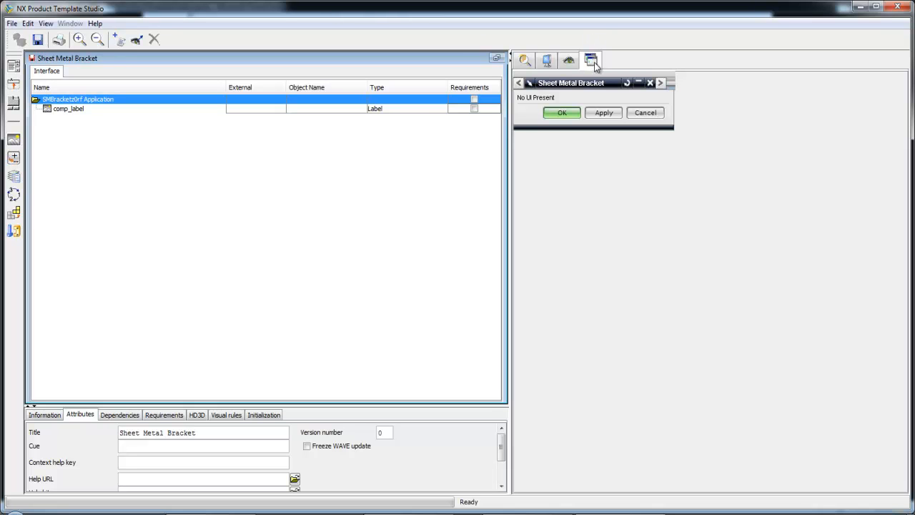
- Delete the comp_label entry and add two collapsible groups to the Sheet Metal Bracket interface
left_click(66, 110)
right_click(66, 111)
left_click(99, 118)
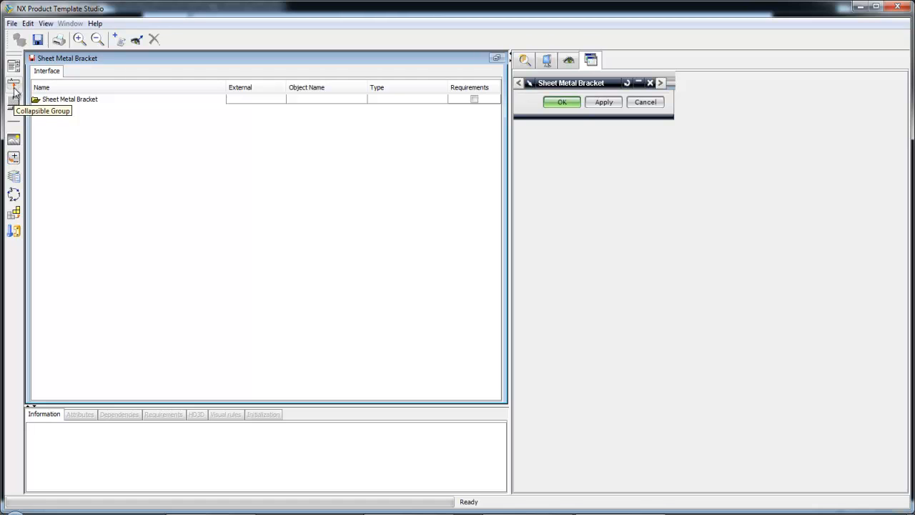
left_click_drag(13, 88, 62, 116)
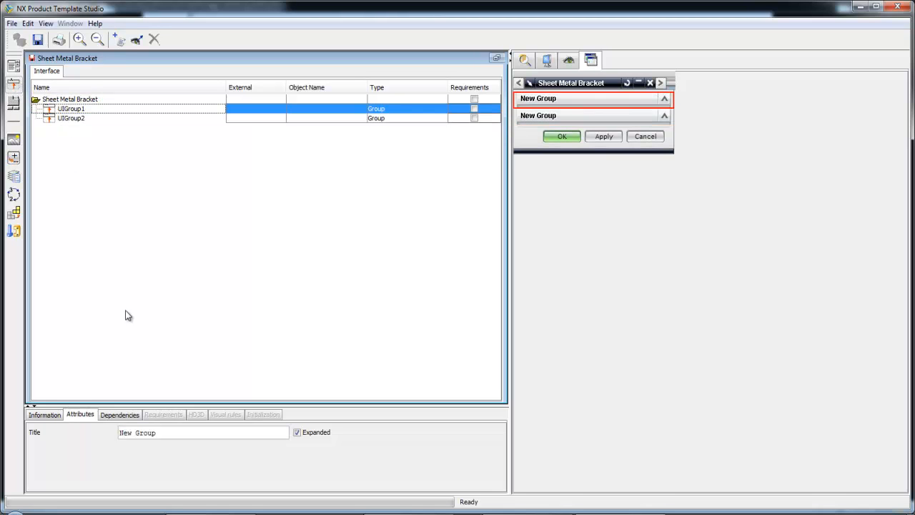
- Title the first group Dimensions and the second group Material Properties
left_click(155, 427)
type("Dimensions")
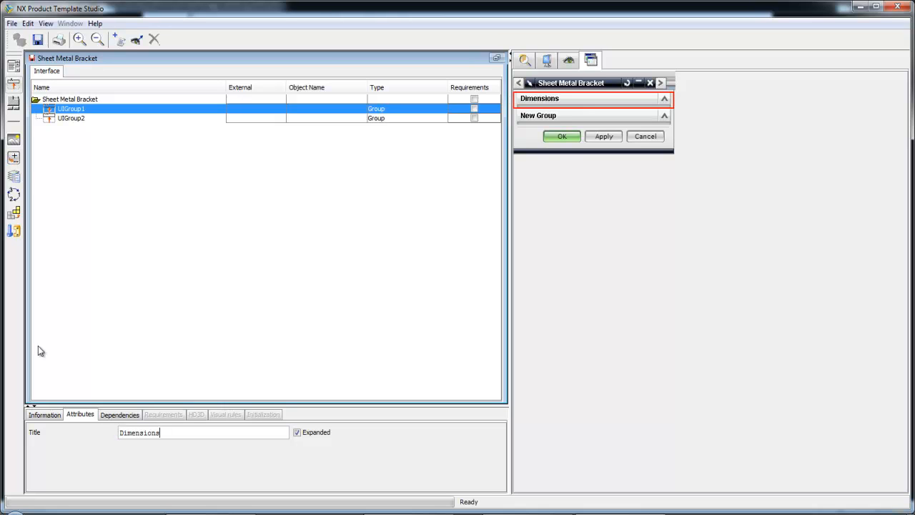
left_click(71, 118)
left_click_drag(168, 434, 78, 434)
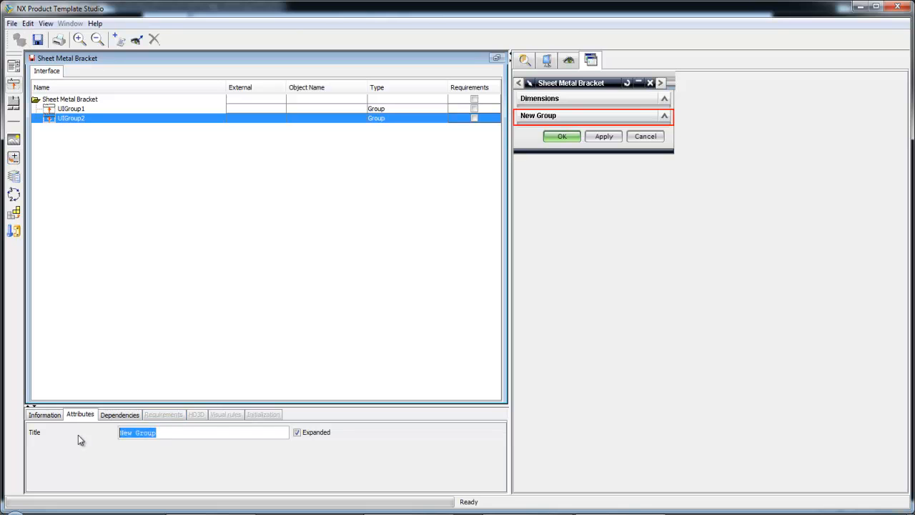
type("Material")
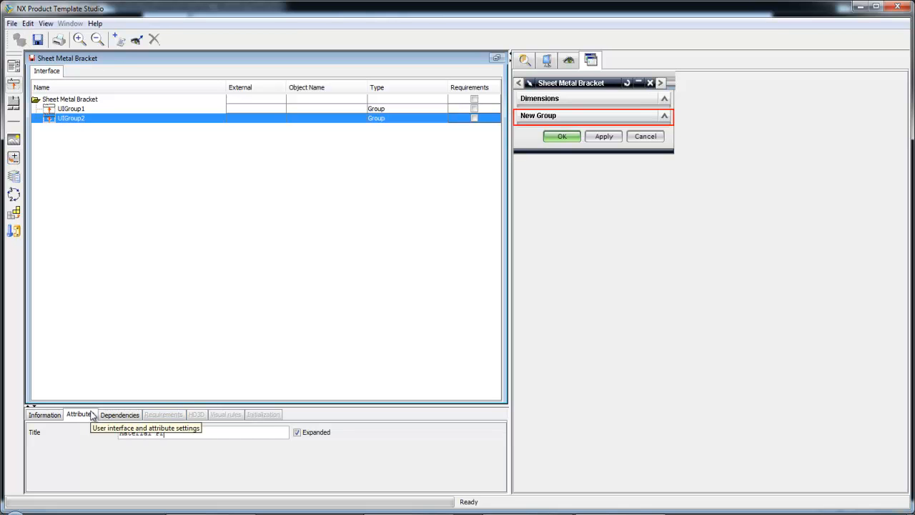
key("Return")
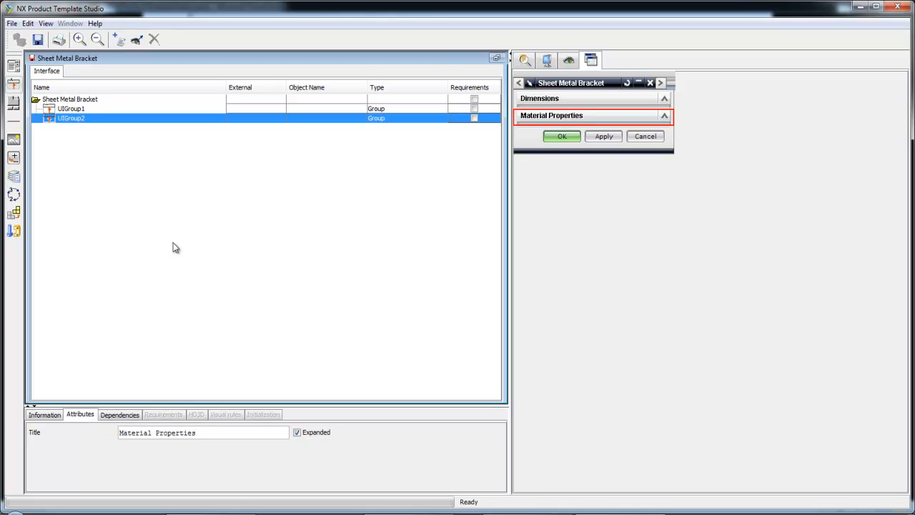
- Add the length and width expressions from the tab's SKETCH_000 to the Dimensions group
left_click(88, 109)
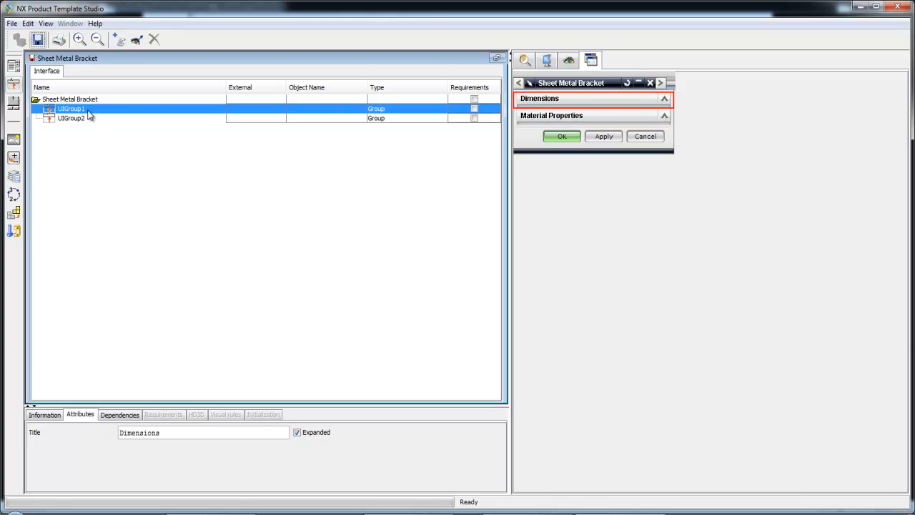
left_click(568, 61)
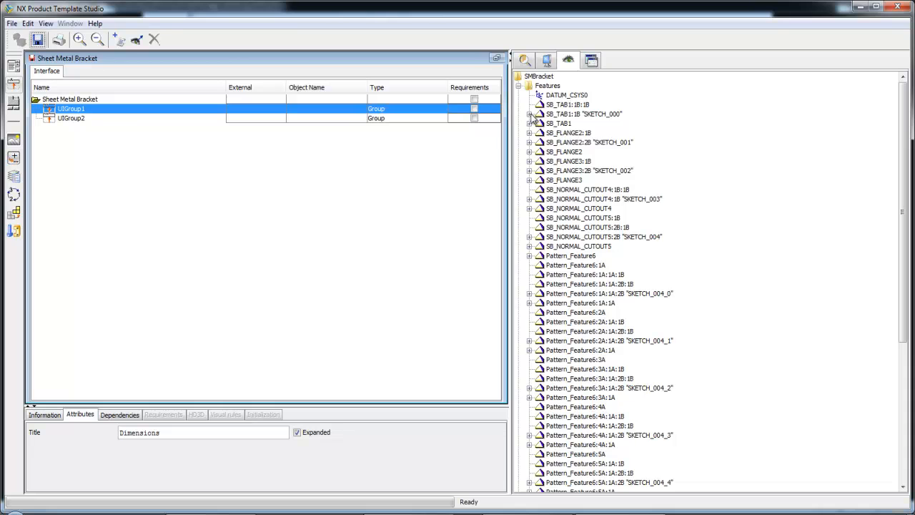
left_click(529, 114)
left_click_drag(572, 123, 84, 113)
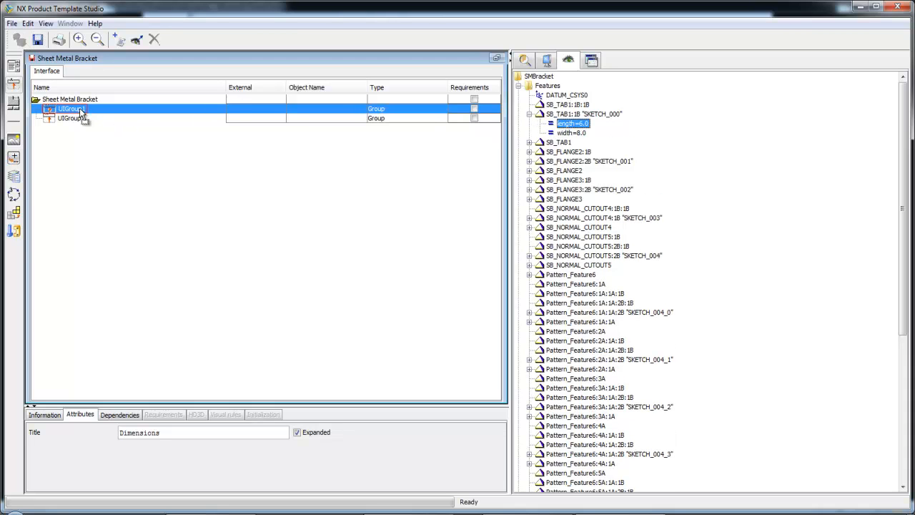
left_click_drag(571, 133, 85, 127)
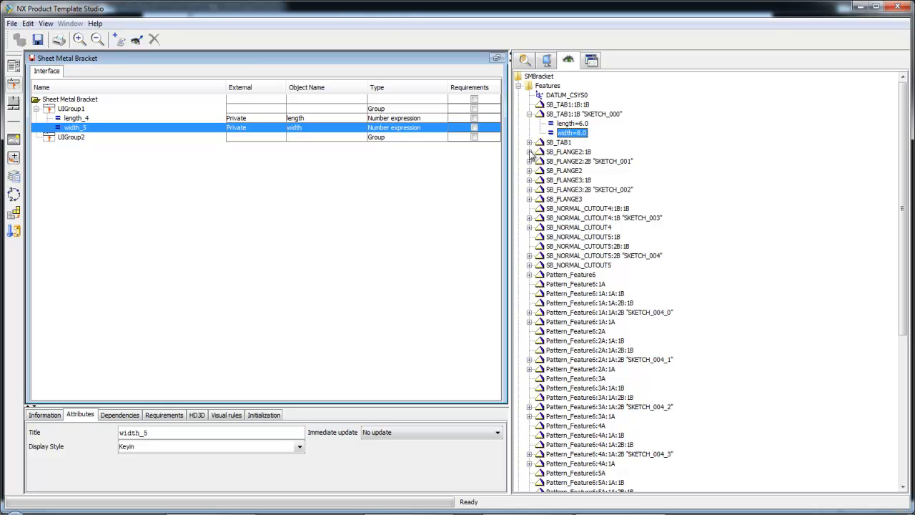
- Add the height expression from SKETCH_001 and the cut_dia expression from SKETCH_003 to the Dimensions group
left_click(529, 152)
left_click(529, 170)
left_click_drag(571, 180, 93, 140)
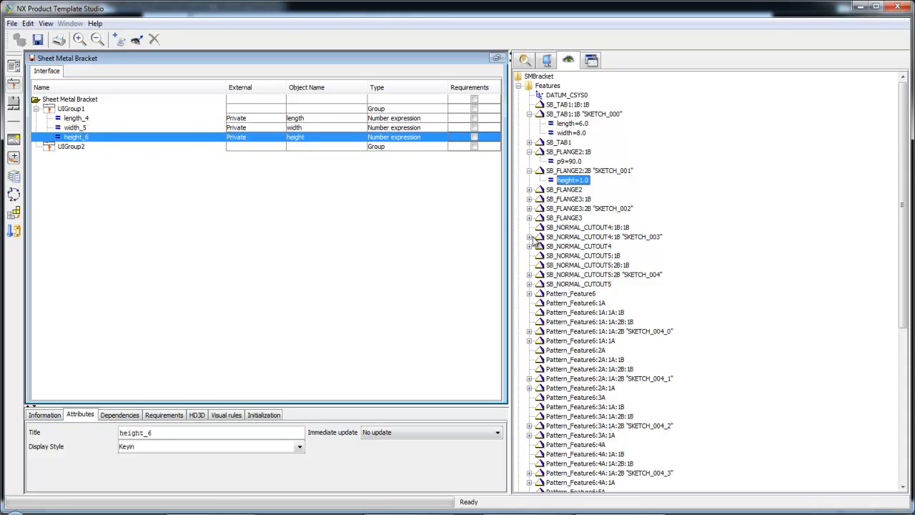
left_click(529, 237)
mouse_move(569, 246)
left_mouse_down()
mouse_move(529, 250)
mouse_move(88, 149)
left_mouse_up()
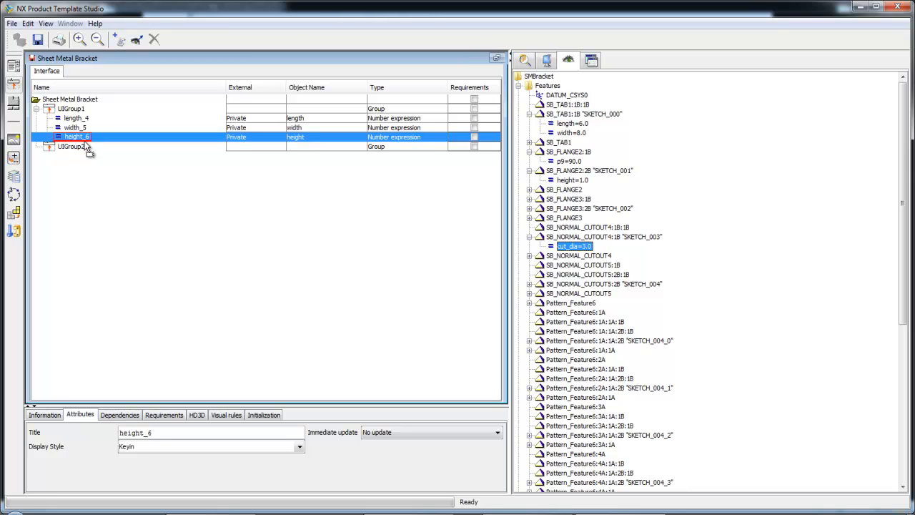
- Add the no_holes expression from Pattern_Feature6 to the Dimensions group
left_click(529, 255)
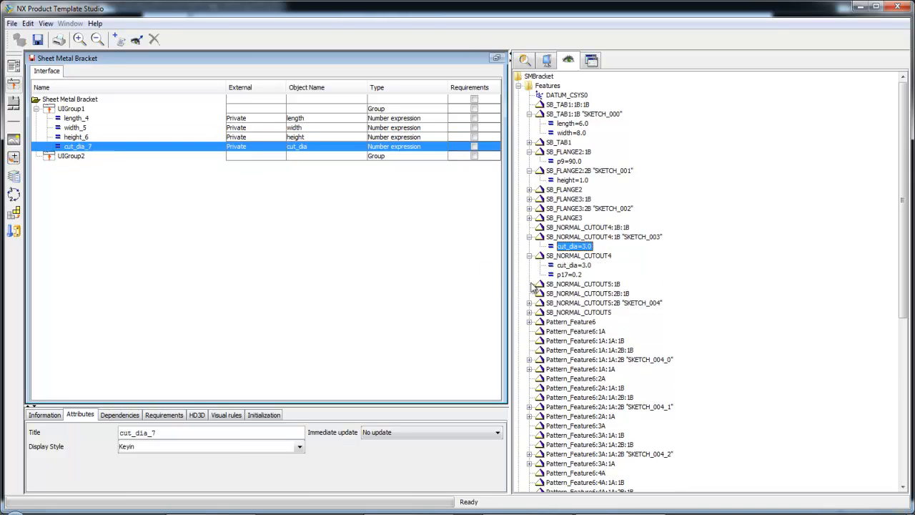
left_click(529, 321)
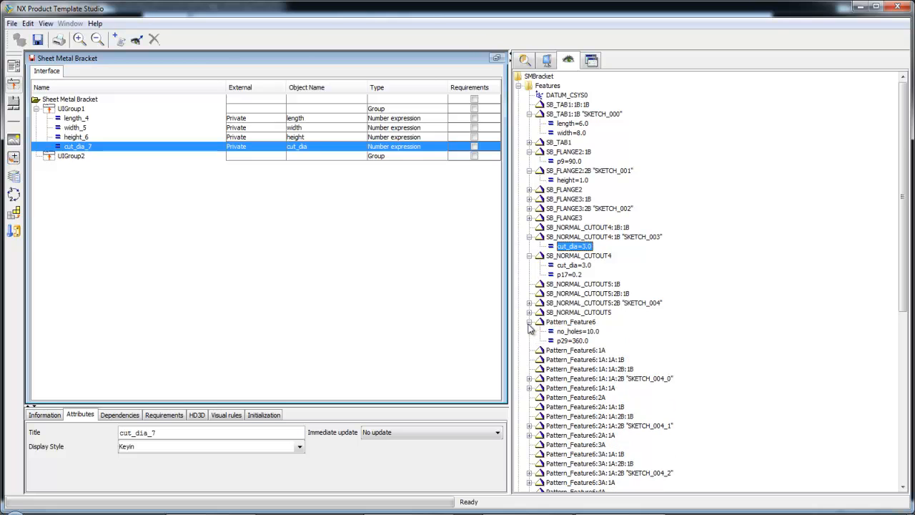
left_click_drag(571, 331, 84, 154)
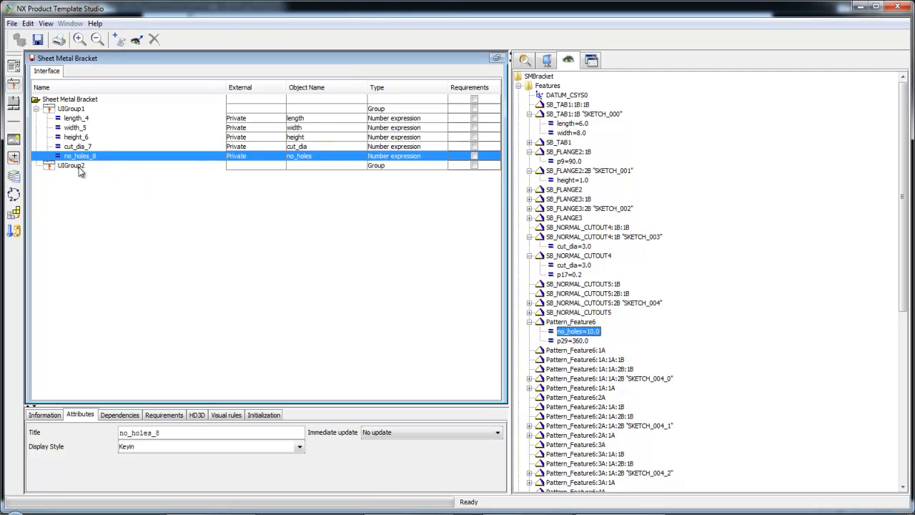
- Add the Sheet_Metal_Bend_Radius and Sheet_Metal_Material_Thickness expressions to the interface below the Material Properties group
left_click(79, 167)
scroll(639, 322, "down", 10)
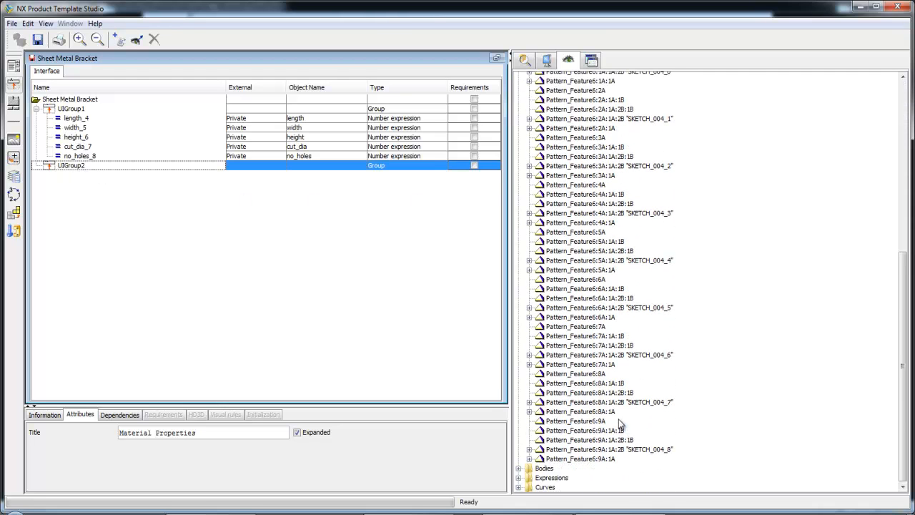
left_click(518, 477)
left_click_drag(602, 365, 82, 177)
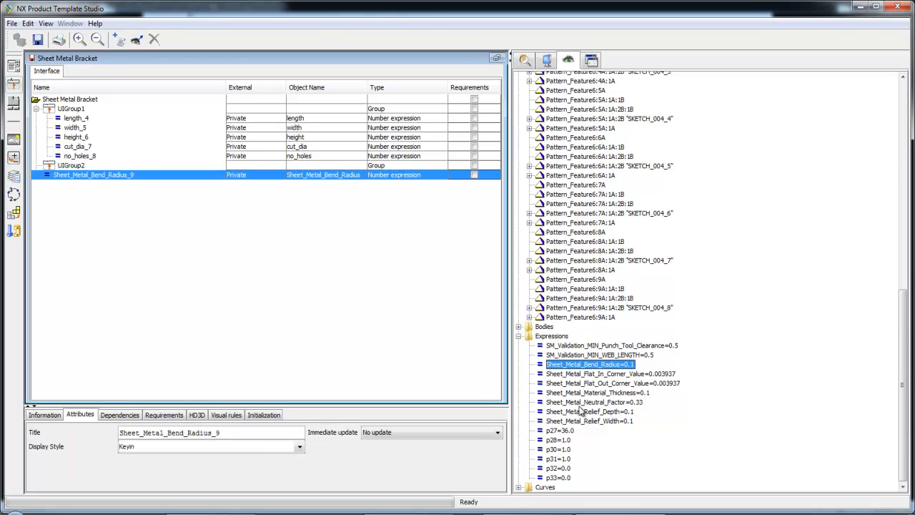
left_click_drag(602, 394, 112, 178)
scroll(670, 296, "up", 10)
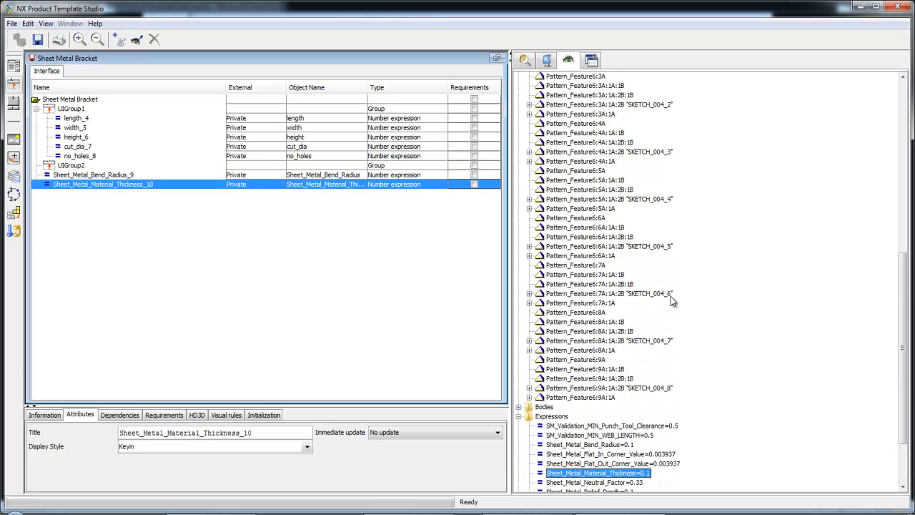
- Give the length expression the Keyin display style, the title Length and an immediate update of NX Update
left_click(75, 108)
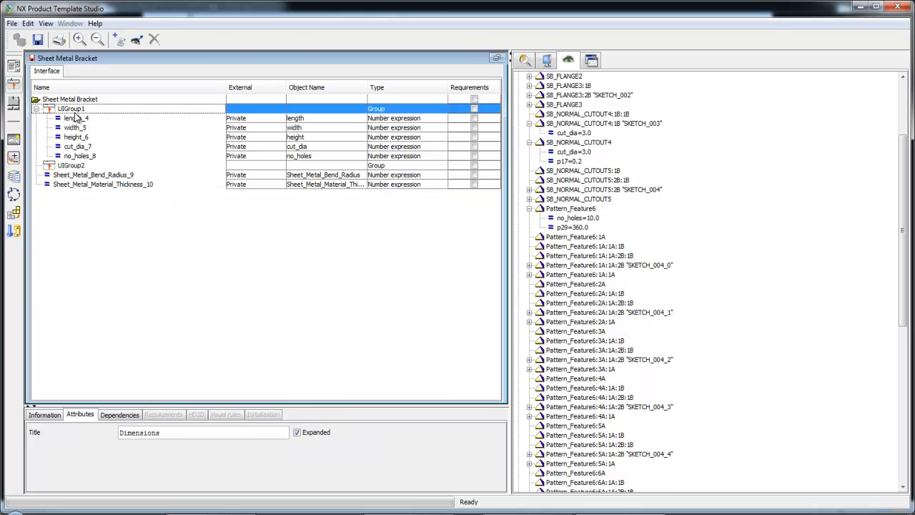
left_click(78, 118)
left_click(299, 448)
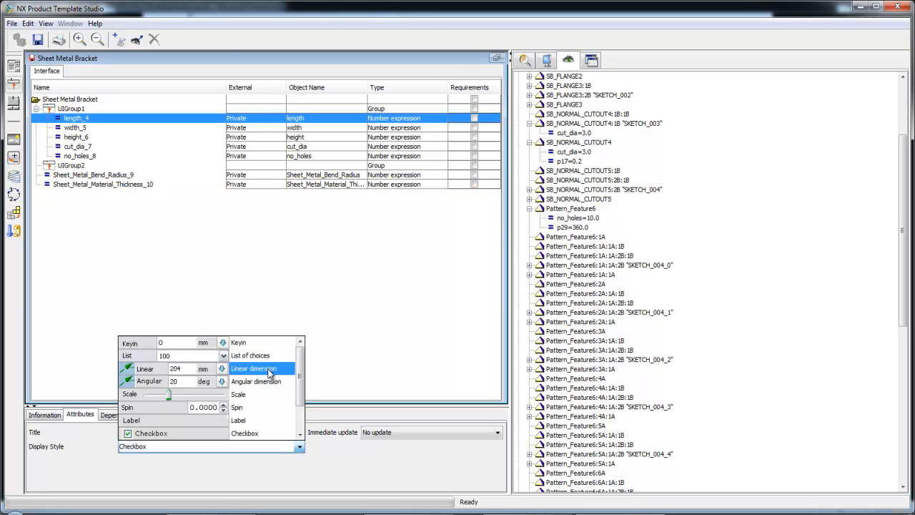
left_click(297, 447)
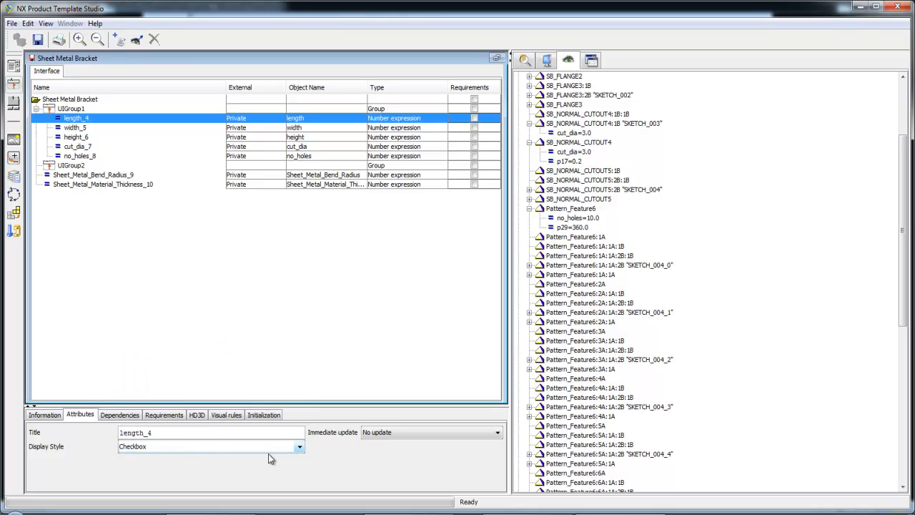
left_click(296, 447)
left_click(240, 345)
left_click_drag(160, 432, 80, 433)
type("Length")
left_click(392, 432)
left_click(387, 450)
- Title the width expression Width and set its immediate update to NX Update
left_click(78, 127)
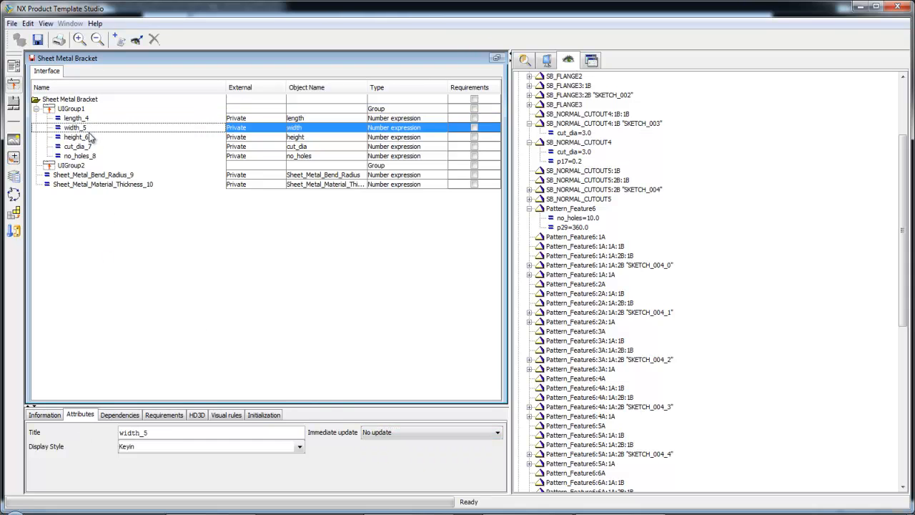
type("Width")
left_click(380, 431)
left_click(381, 453)
- Title the height expression Height and set its immediate update to NX Update
left_click(90, 137)
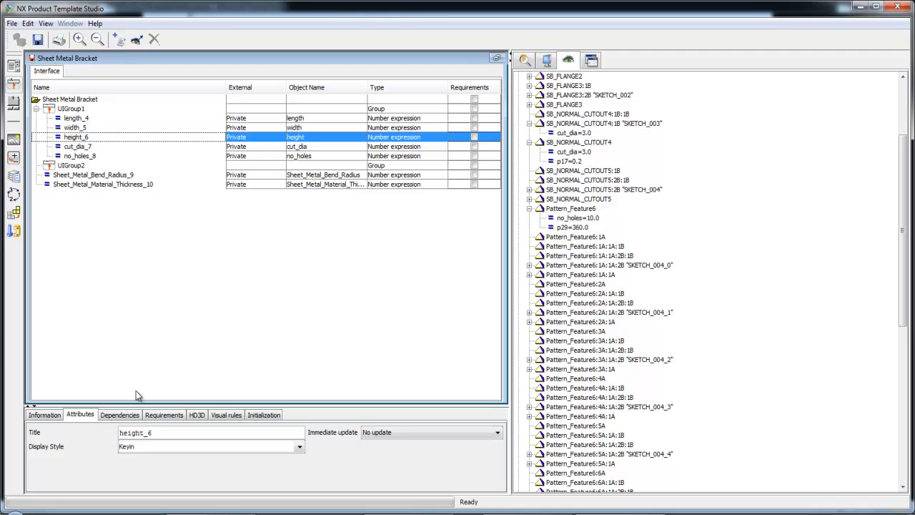
double_click(163, 434)
type("H")
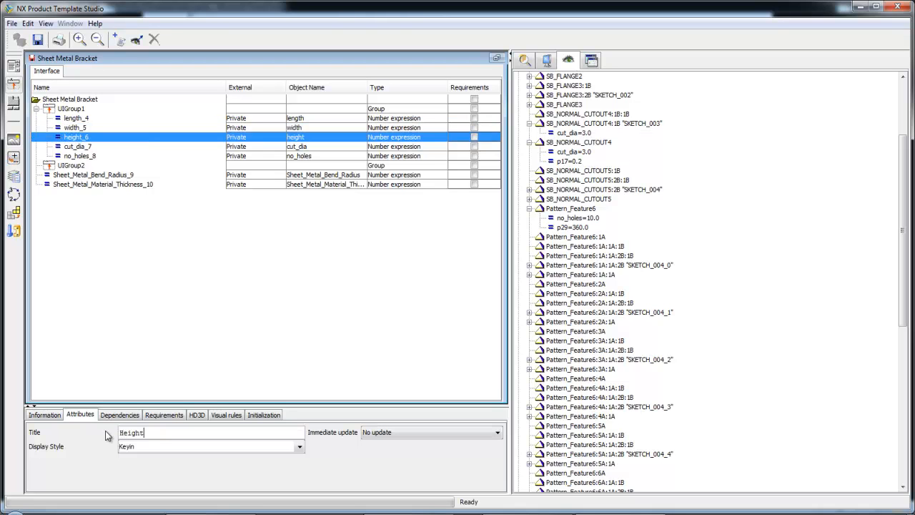
left_click(377, 432)
left_click(379, 453)
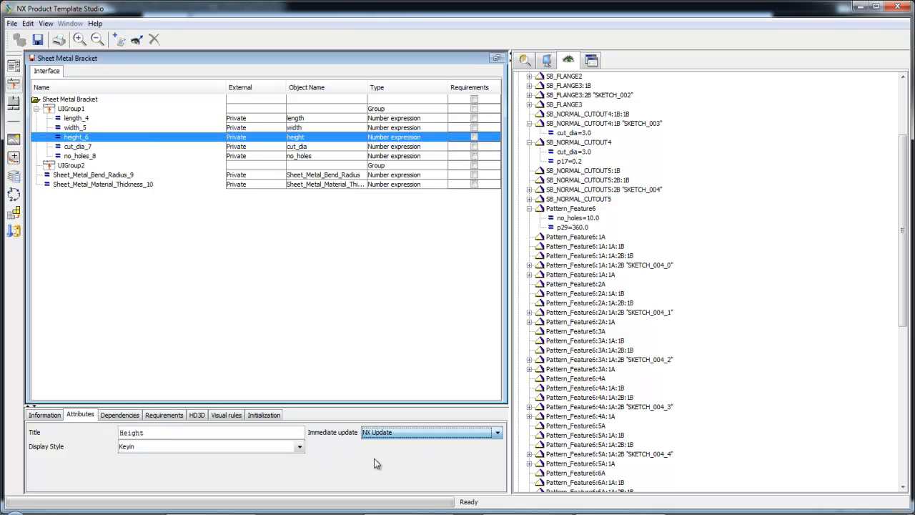
- Title the cut_dia expression Cut Dia and set its immediate update to NX Update
left_click(98, 146)
double_click(136, 432)
type("Cut Dia")
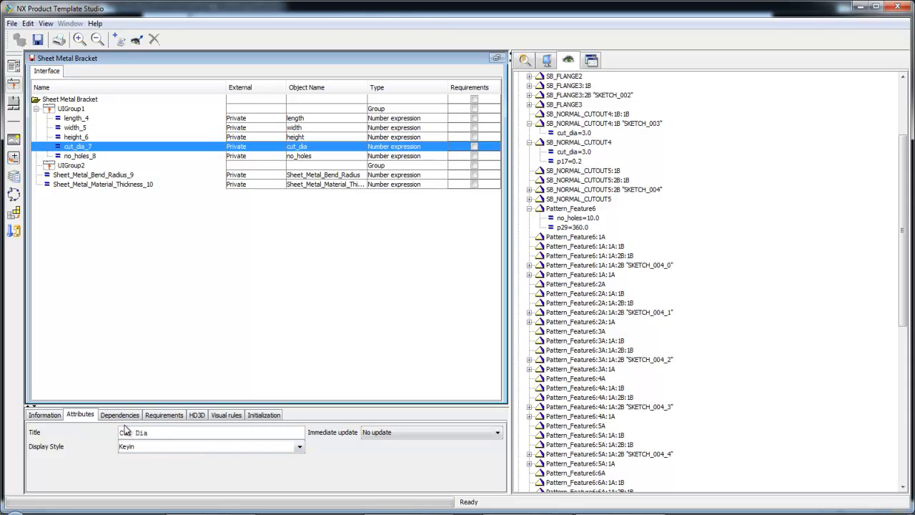
left_click(383, 432)
left_click(386, 452)
- Title the no_holes expression No of Holes and set its immediate update to NX Update
left_click(80, 175)
left_click(82, 156)
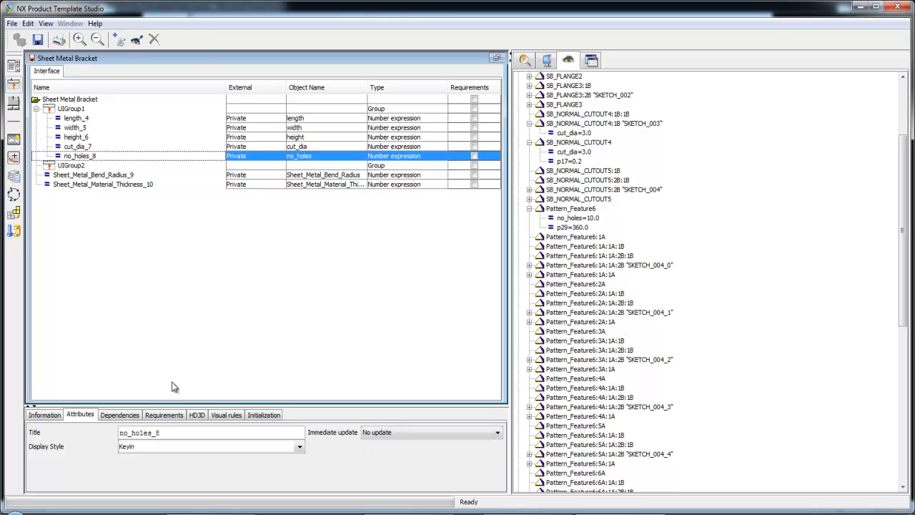
double_click(170, 433)
type("No of HOlea")
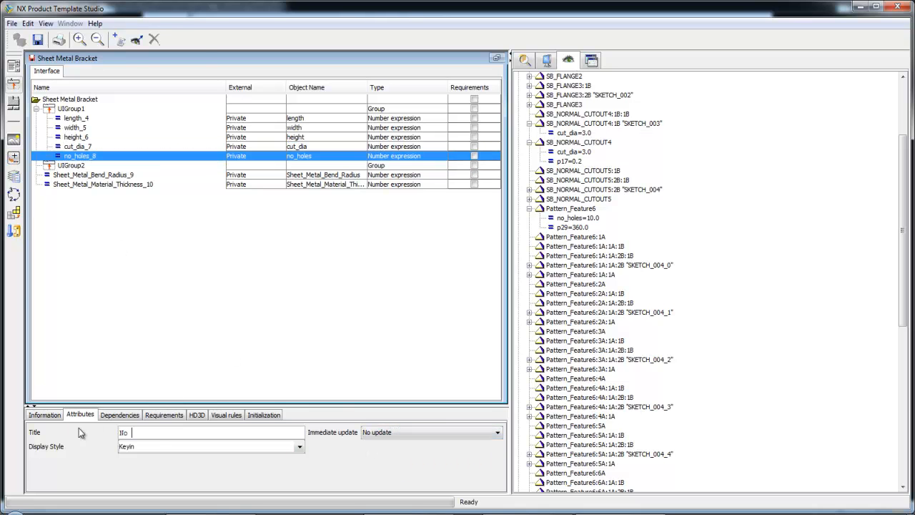
key("BackSpace")
key("BackSpace")
key("BackSpace")
key("BackSpace")
type("oles")
left_click(386, 432)
left_click(384, 446)
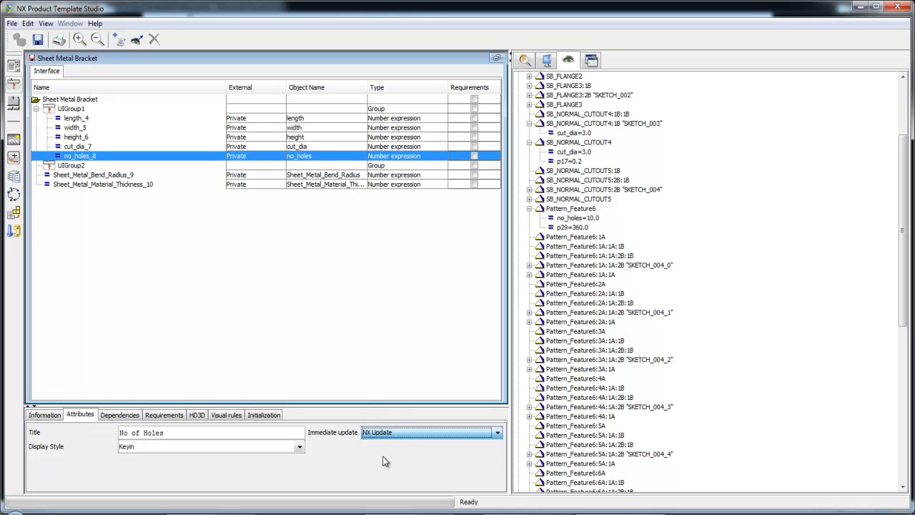
- Title the Sheet_Metal_Bend_Radius expression Bend Radius and set its immediate update to NX Update
left_click(116, 145)
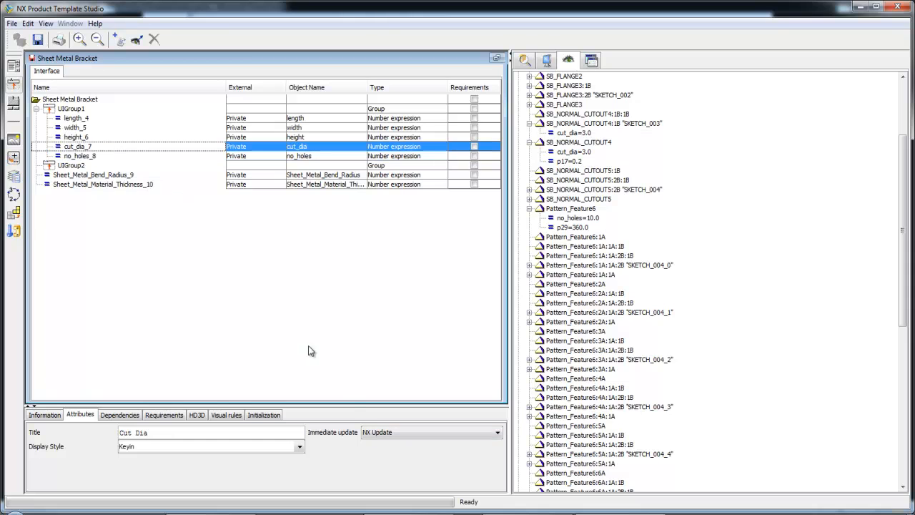
left_click(77, 178)
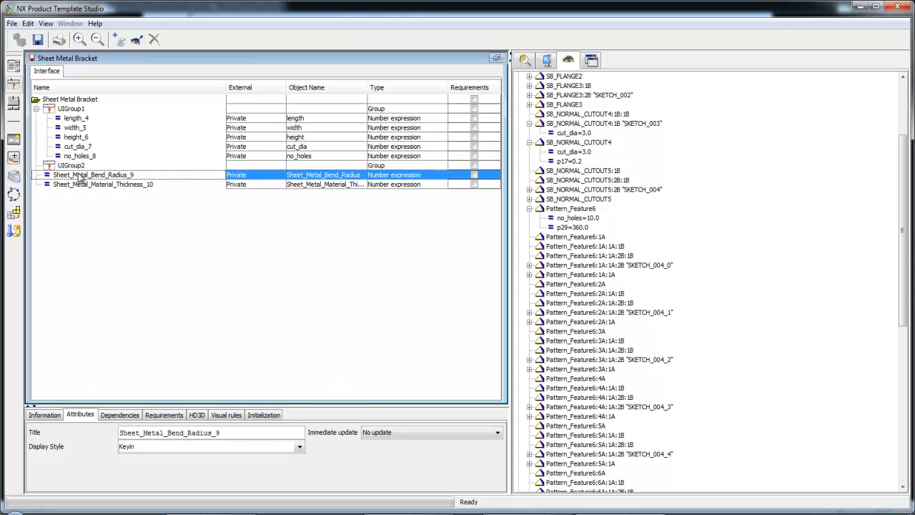
left_click(77, 165)
left_click(80, 175)
left_click(377, 433)
left_click(386, 449)
left_click_drag(223, 432, 93, 428)
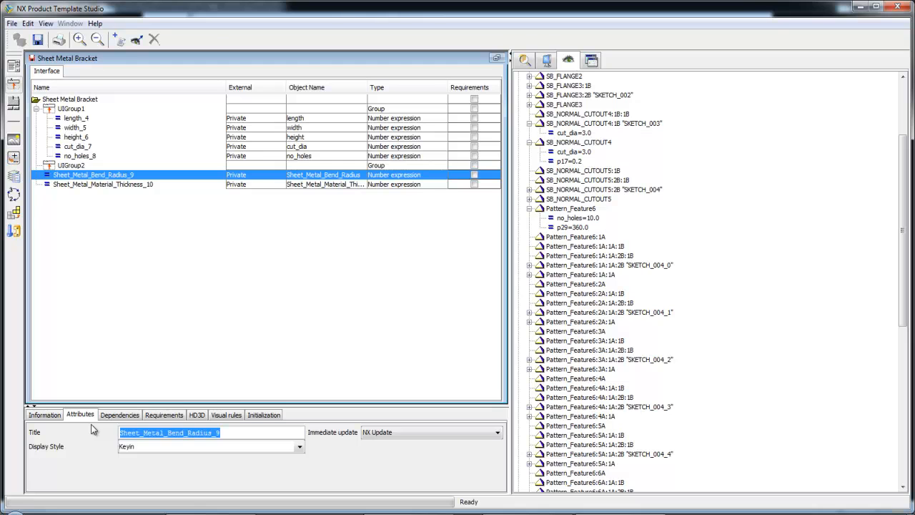
type("Bend Radius")
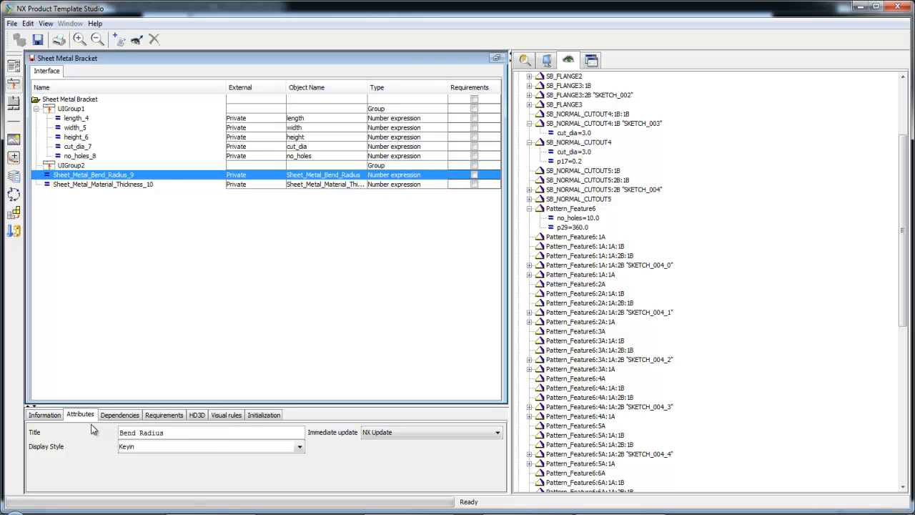
- Title the Sheet_Metal_Material_Thickness expression Material Thickness, set its immediate update to NX Update and check the dialog preview
left_click(159, 186)
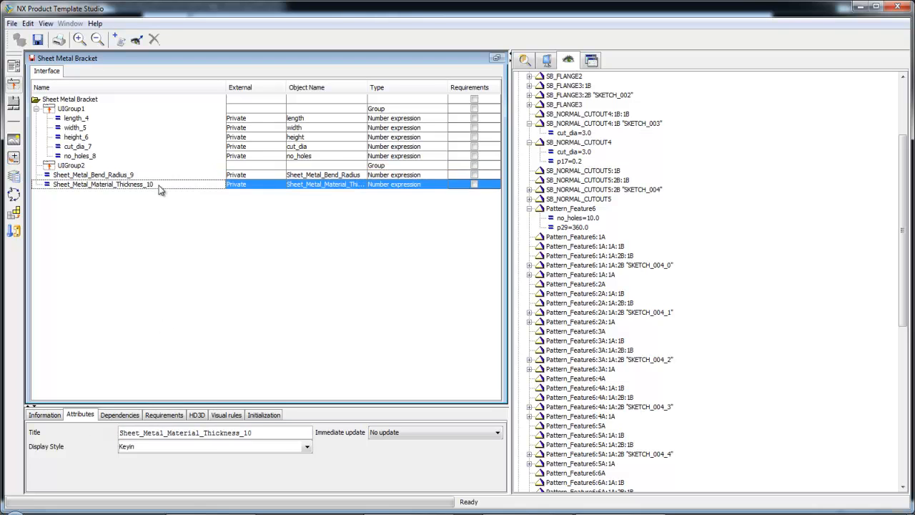
left_click_drag(258, 432, 97, 414)
type("Material")
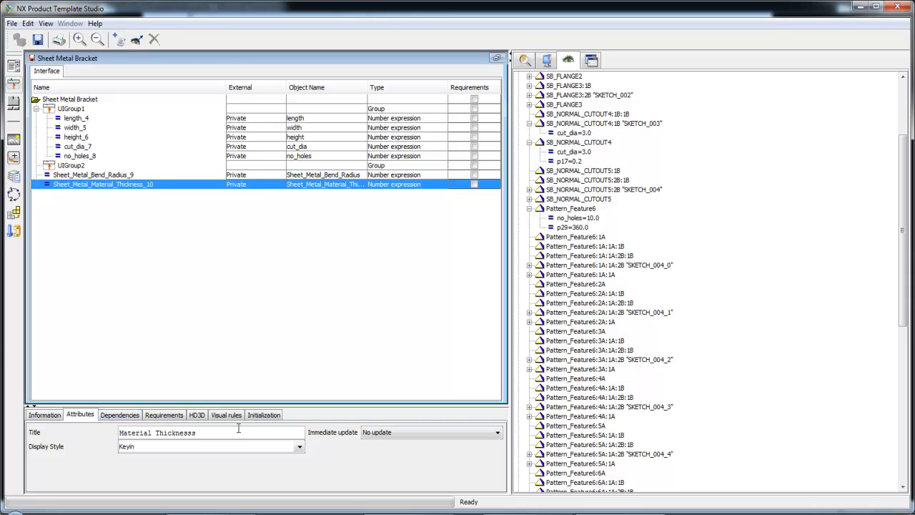
left_click(471, 432)
left_click(443, 441)
left_click(590, 60)
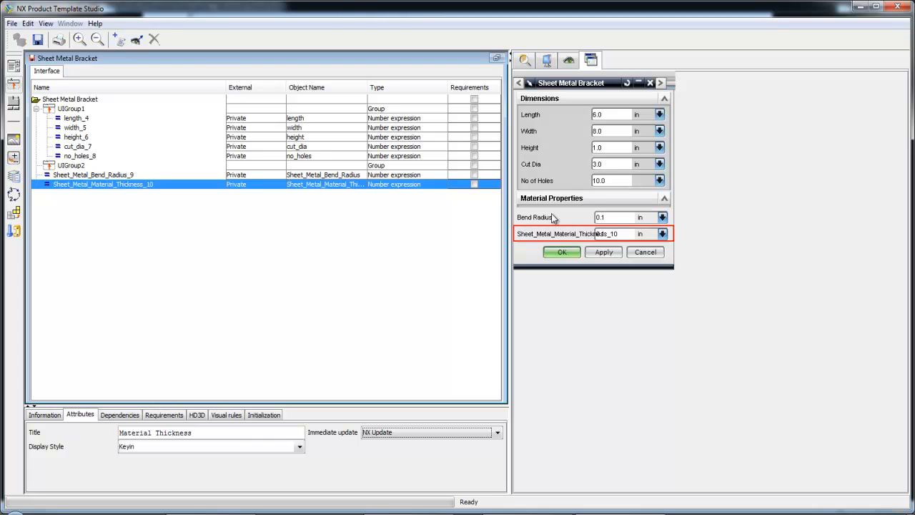
left_click(198, 432)
left_click(116, 186)
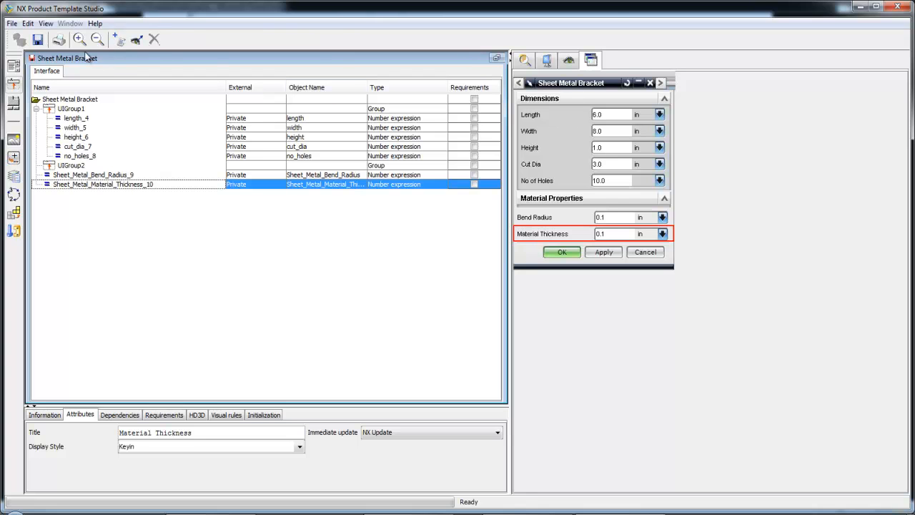
- Try to publish the template, and move the bend radius and material thickness expressions into the Material Properties group
left_click(37, 39)
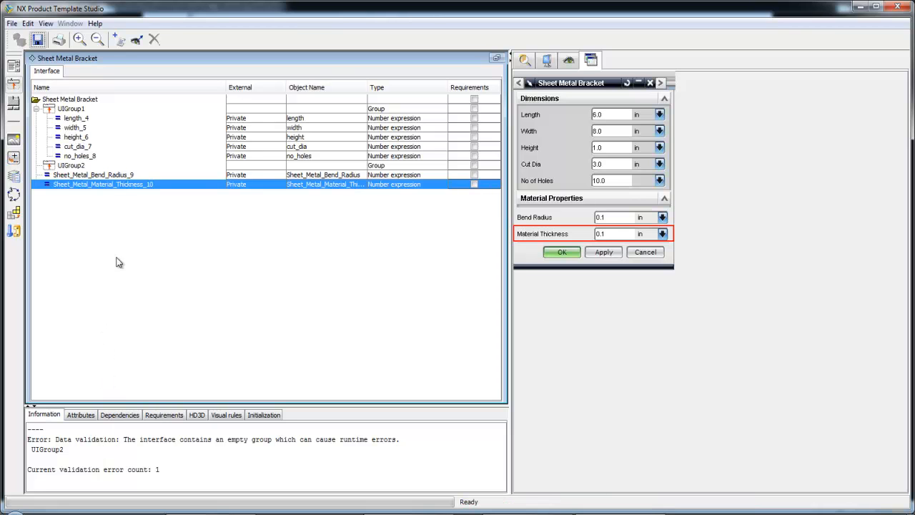
left_click(126, 175)
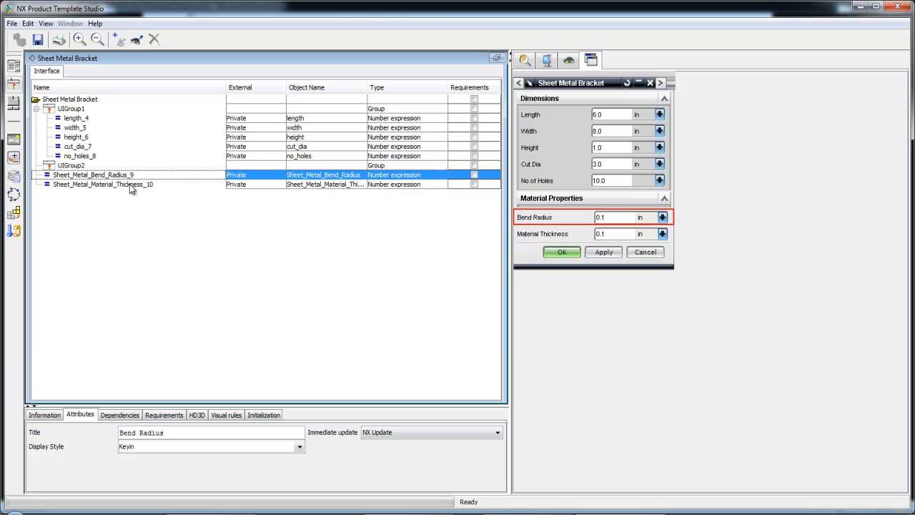
left_click(130, 184)
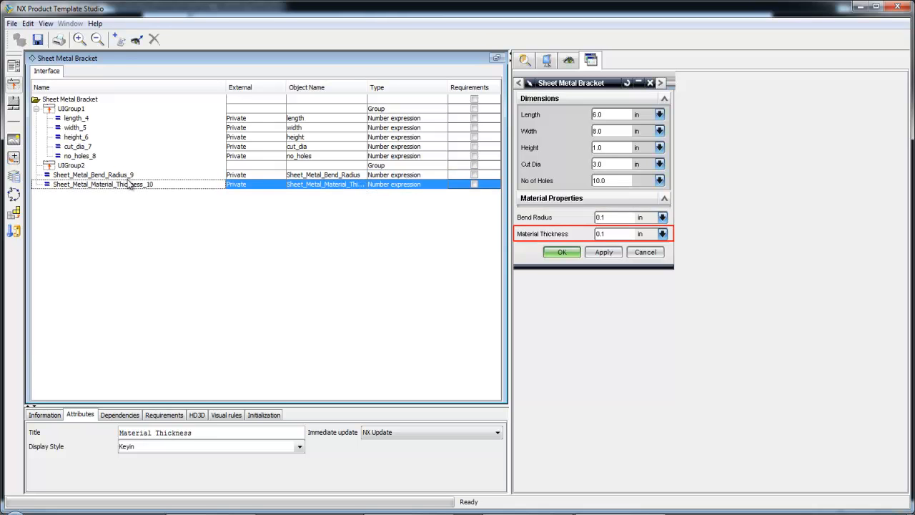
left_click(128, 175)
left_click(78, 166)
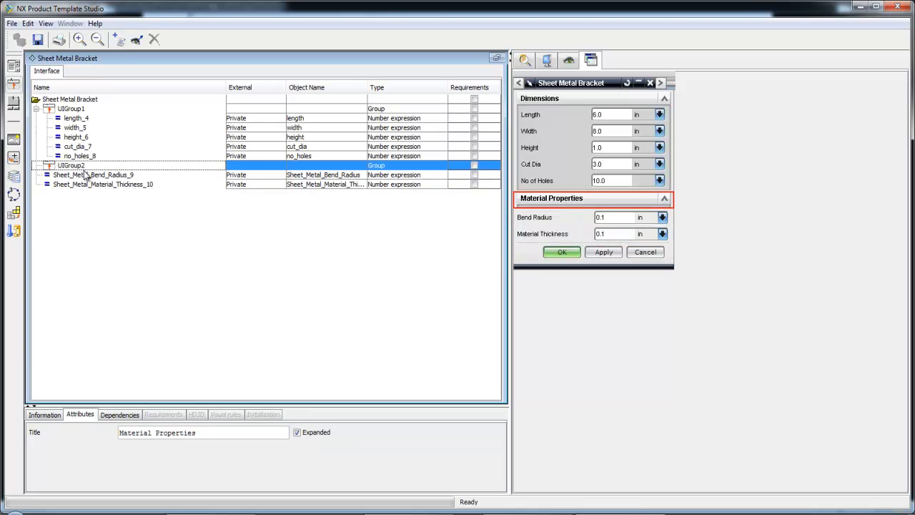
left_click(84, 175)
left_click_drag(75, 177, 73, 169)
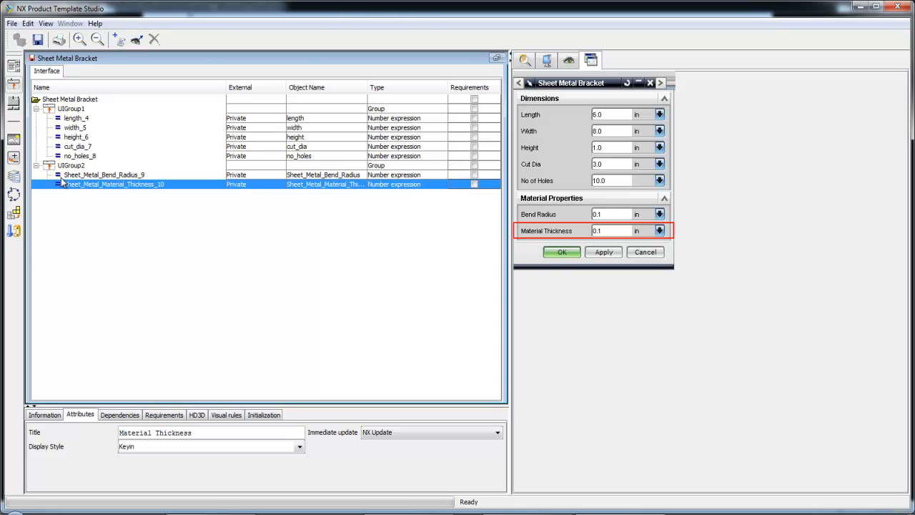
- Publish the Sheet Metal Bracket template and close it
left_click(38, 39)
left_click(11, 24)
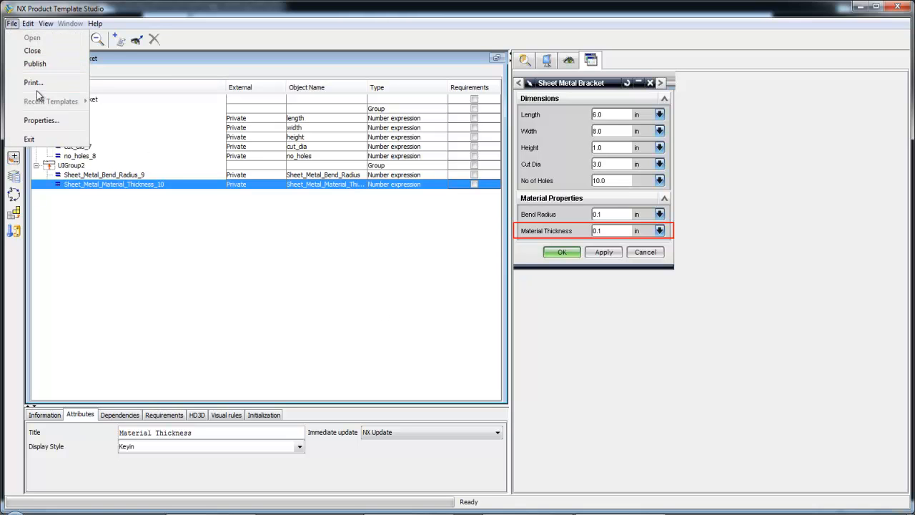
left_click(33, 51)
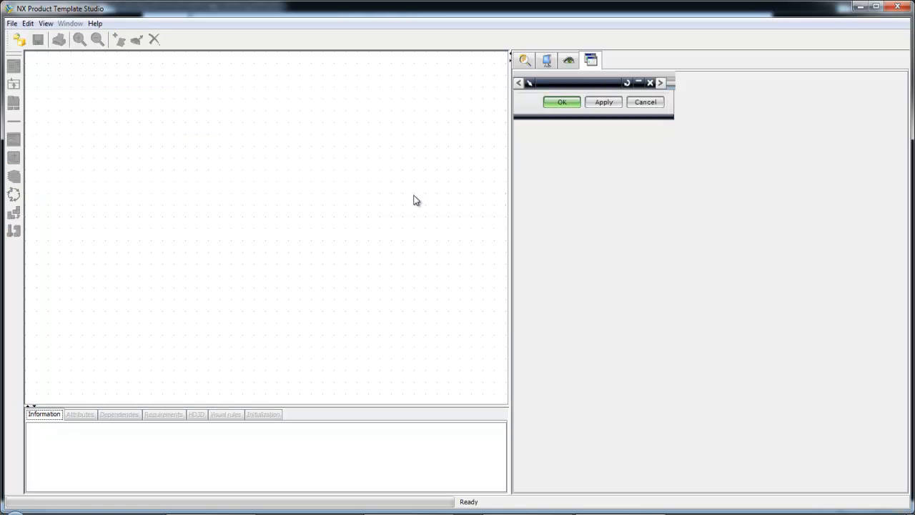
- Switch to NX, open the SMBracket part and display its assembly structure
left_click(857, 7)
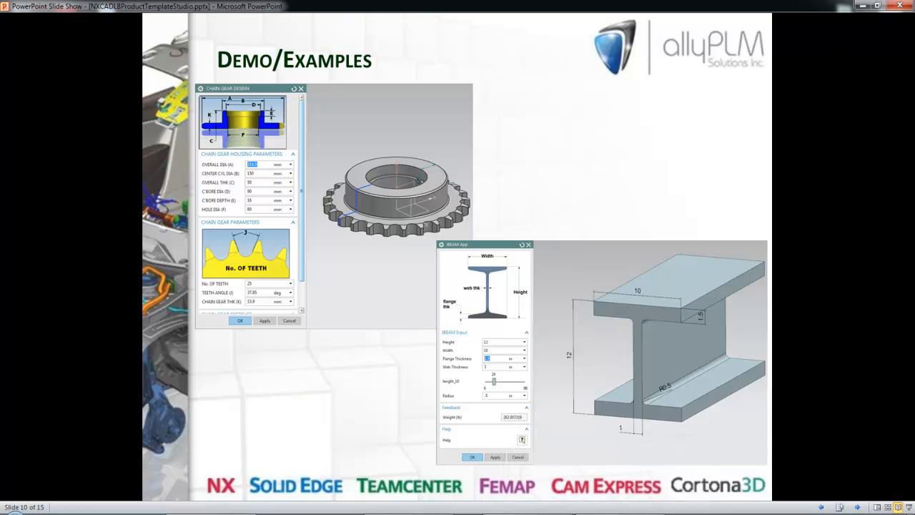
key("alt+Tab")
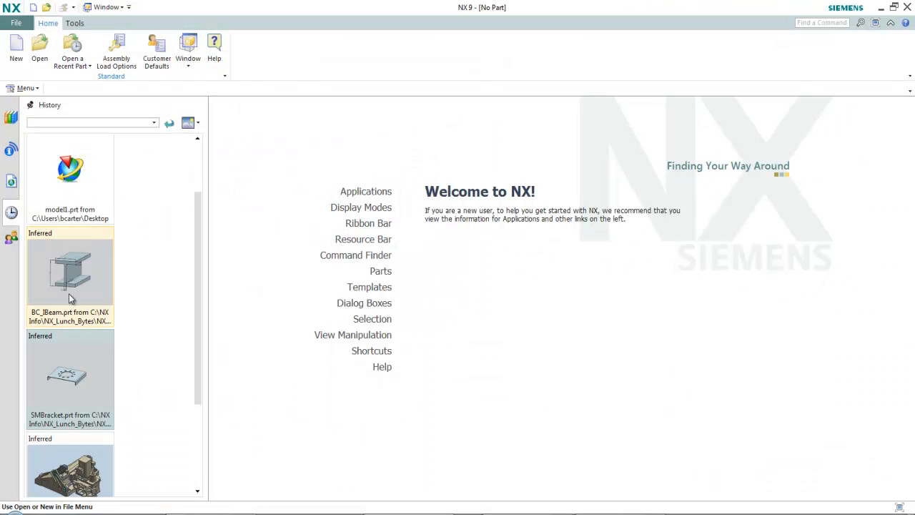
left_click(66, 358)
left_click(10, 123)
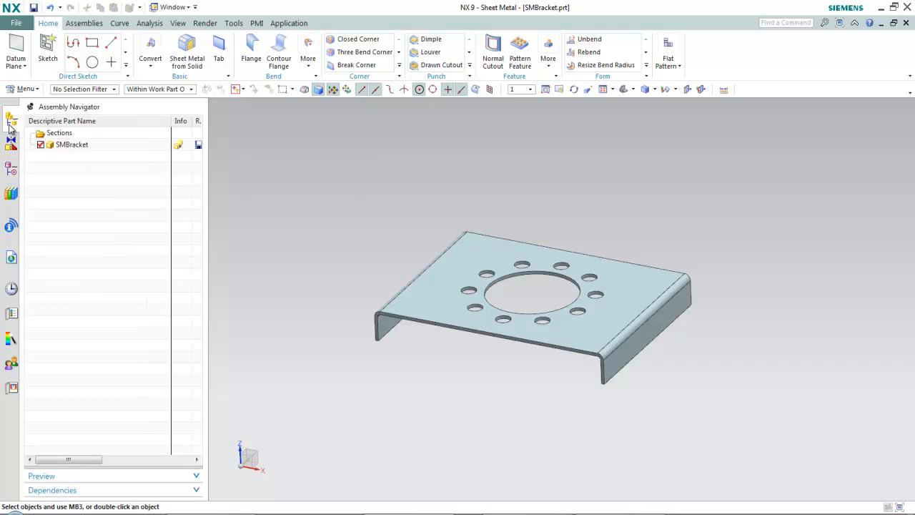
- Edit SMBracket as a reusable component and set the bracket's Length to 8 in
mouse_move(182, 147)
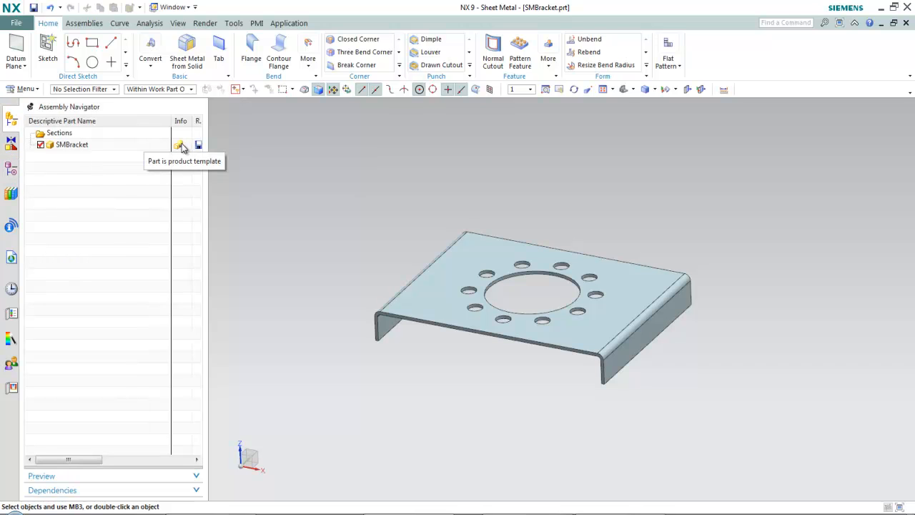
right_click(105, 146)
left_click(143, 154)
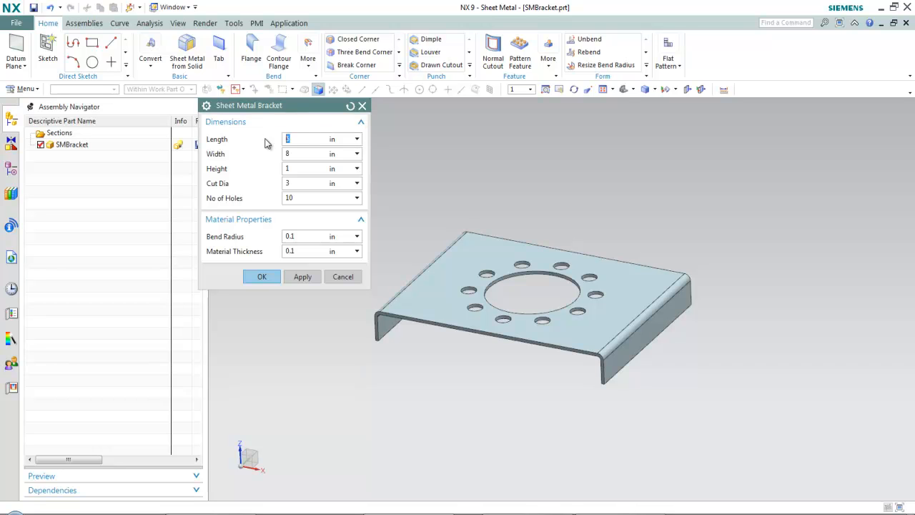
key("Return")
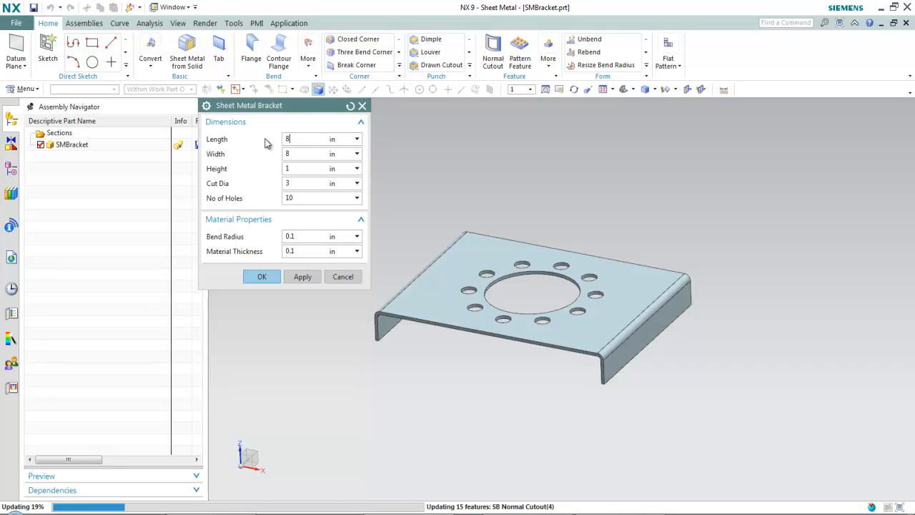
- Set the bracket's Width to 10 in and its Height to 2 in
left_click(292, 153)
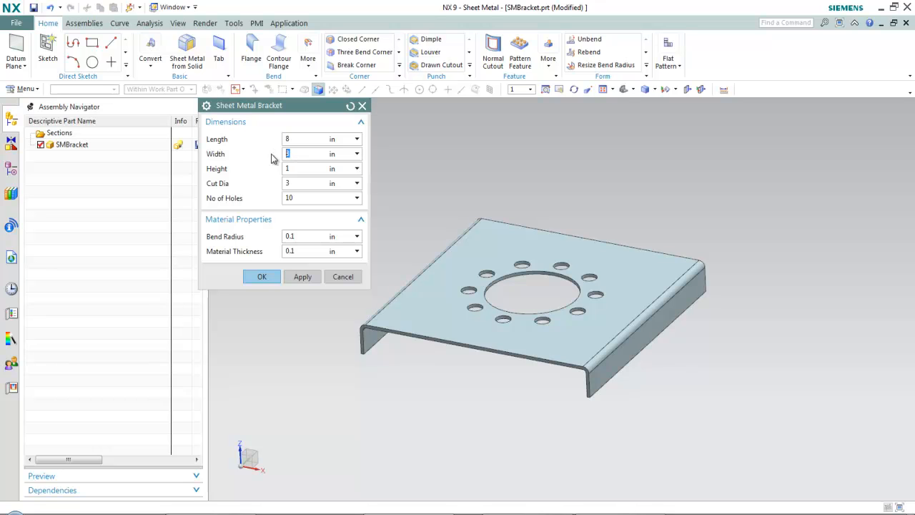
type("10")
key("Tab")
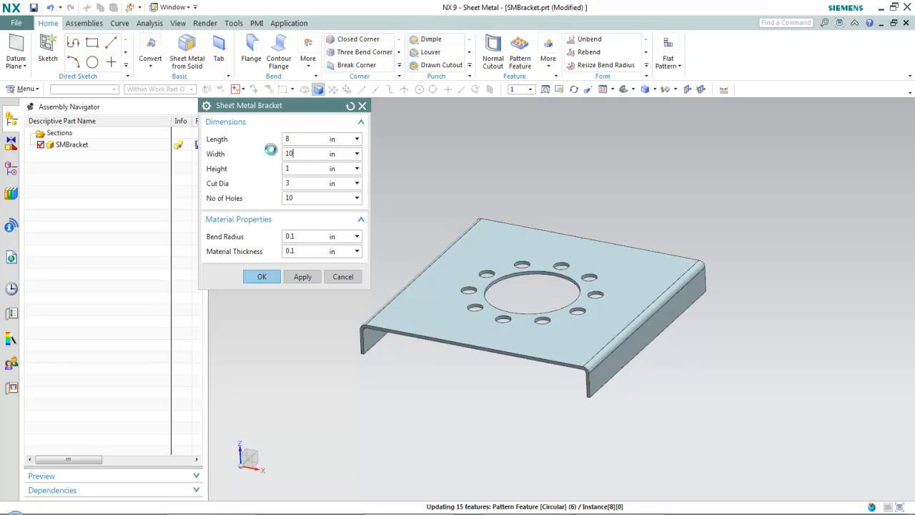
type("2")
key("Return")
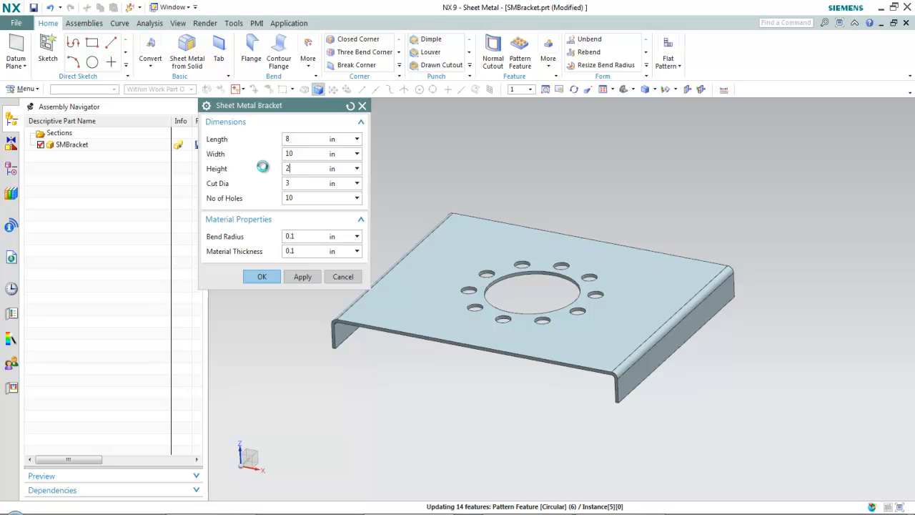
- Set the bracket's Cut Dia to 2 in and its No of Holes to 8
type("2")
key("Return")
key("Tab")
type("8")
key("Return")
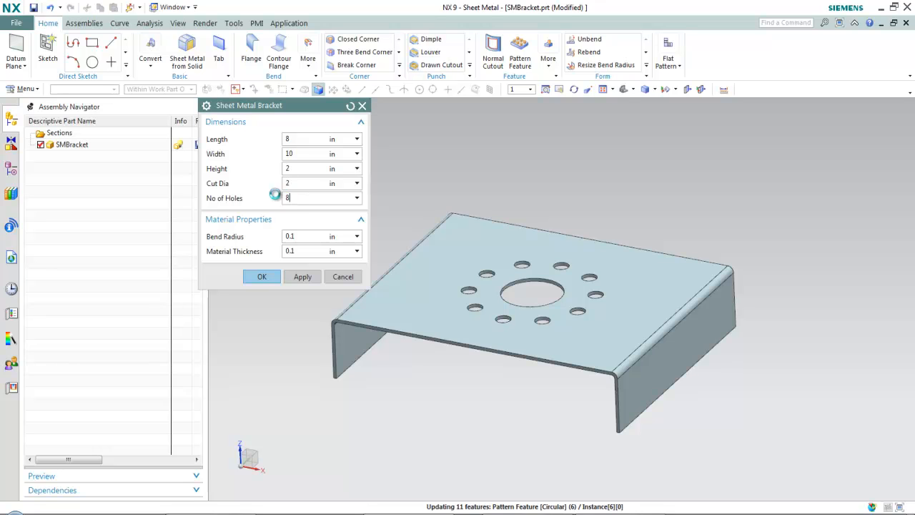
- Set both the Bend Radius and the Material Thickness to .2 in and accept the bracket edits
key("Tab")
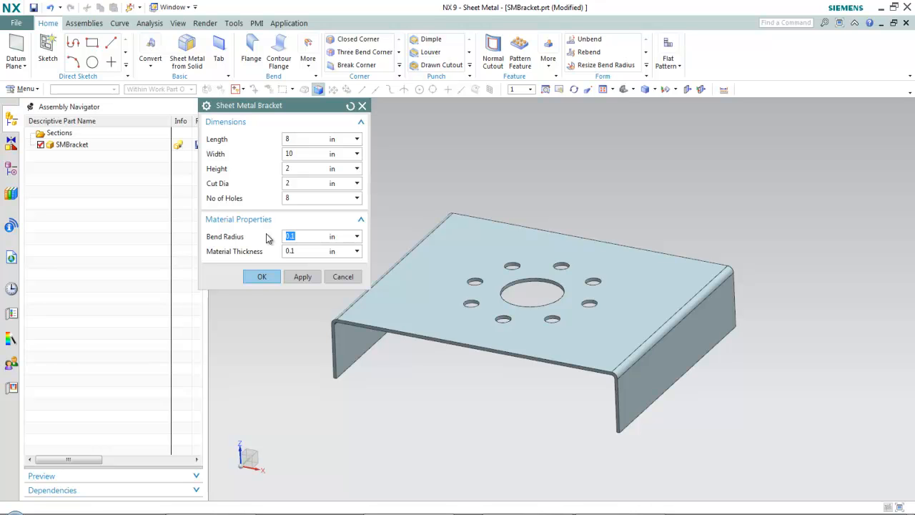
key("Return")
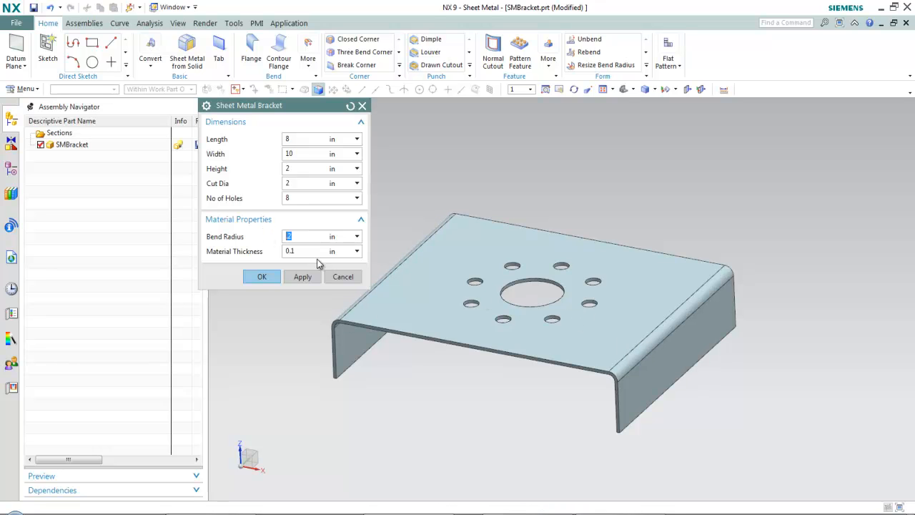
key("Return")
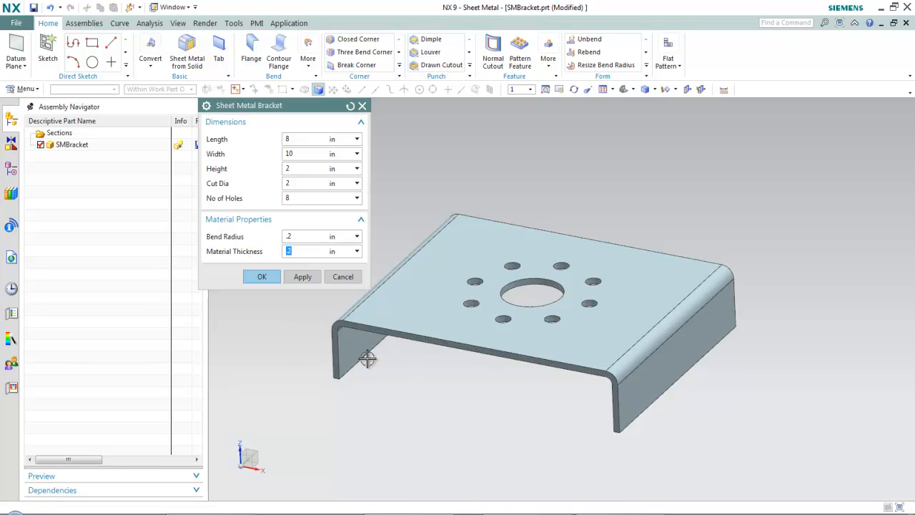
left_click(254, 276)
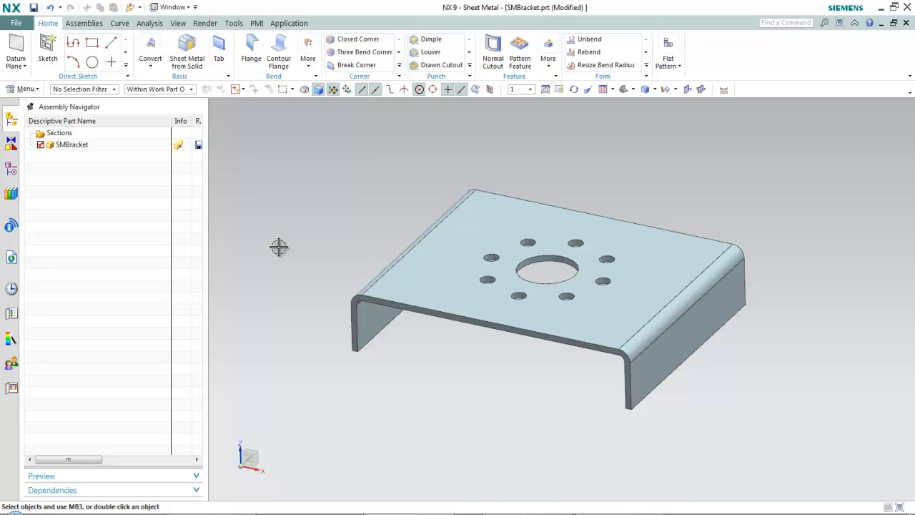
- Close all open parts without saving the changes to SMBracket
left_click(15, 23)
mouse_move(31, 73)
left_click(151, 65)
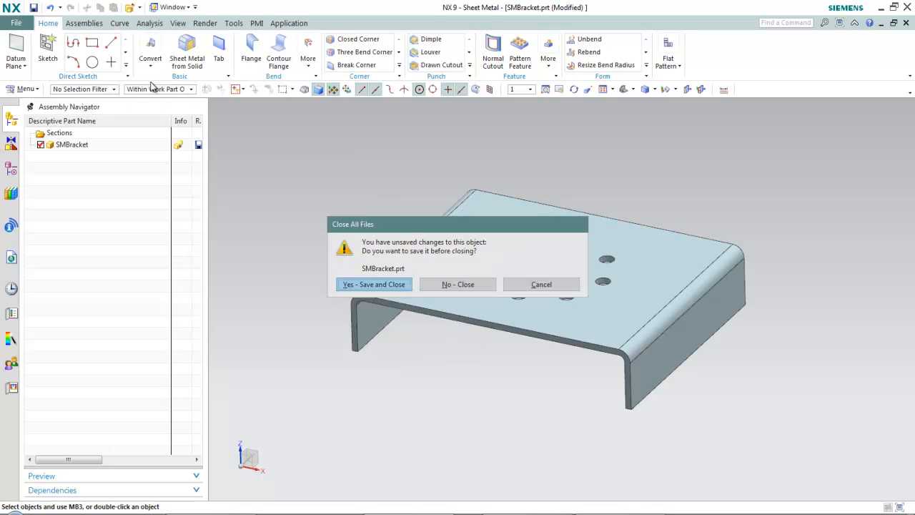
left_click(459, 286)
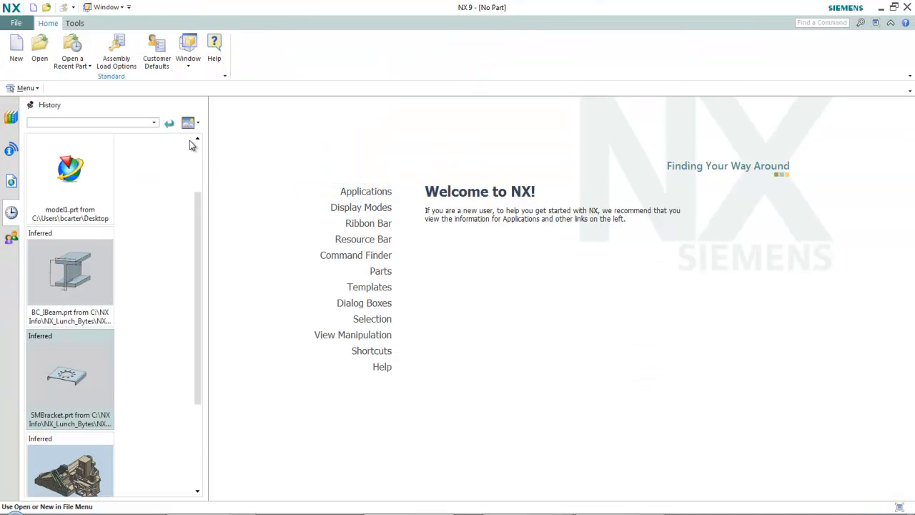
- Open the _sub_machinetool assembly from the recent parts history
left_click(70, 468)
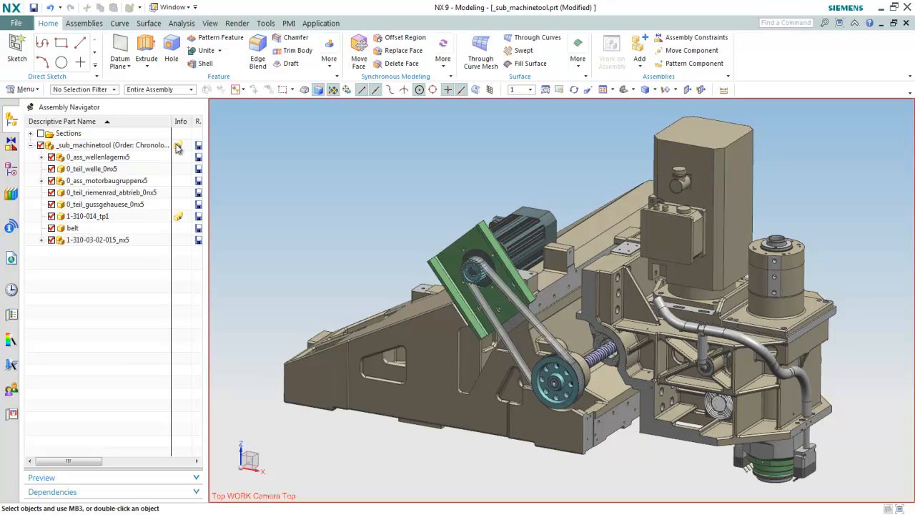
left_click(273, 152)
mouse_move(179, 147)
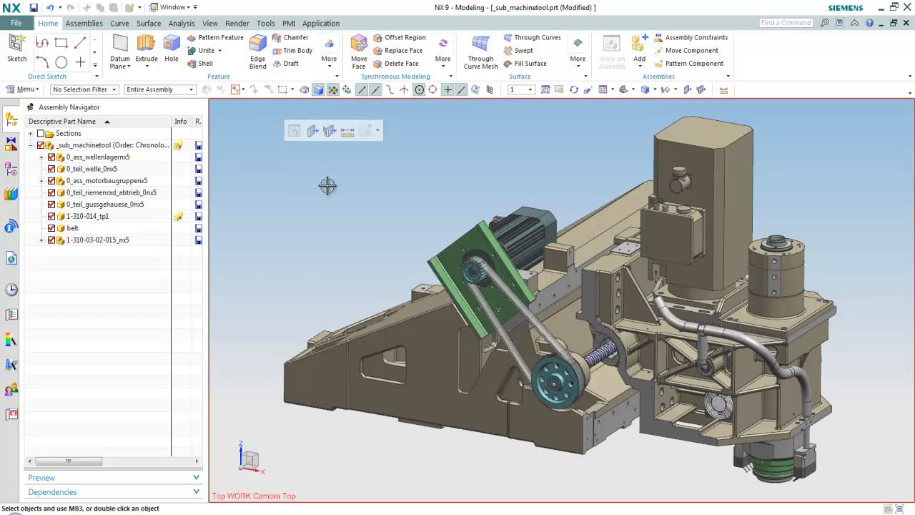
- Edit the green mounting plate 1-310-014_tp1 as a reusable component and set its Height to 180 mm
right_click(477, 248)
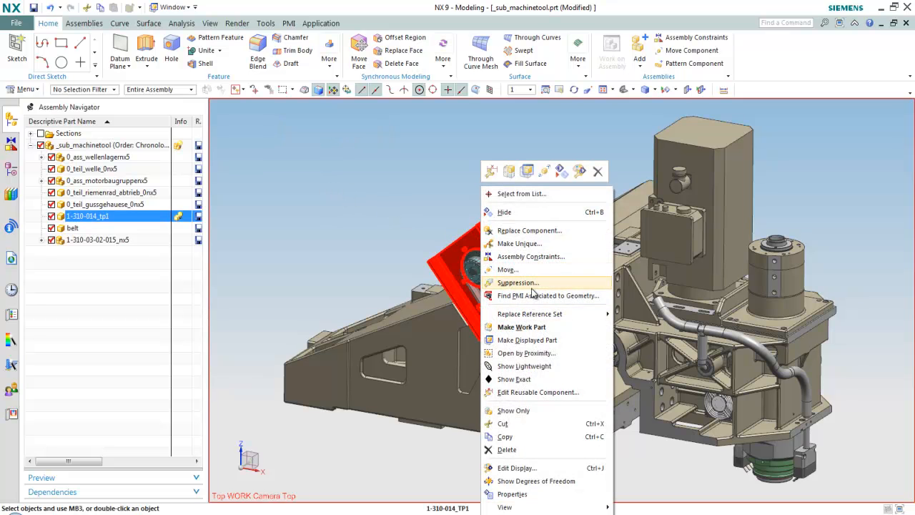
left_click(537, 393)
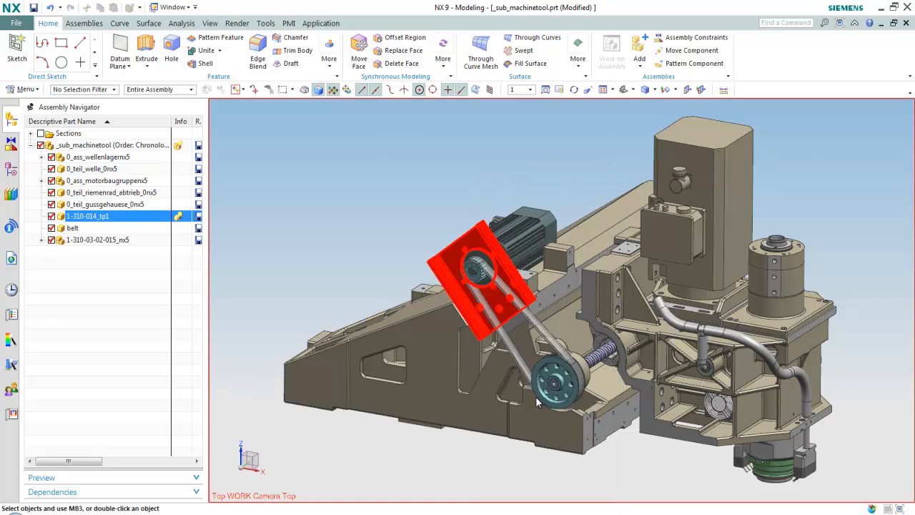
double_click(266, 168)
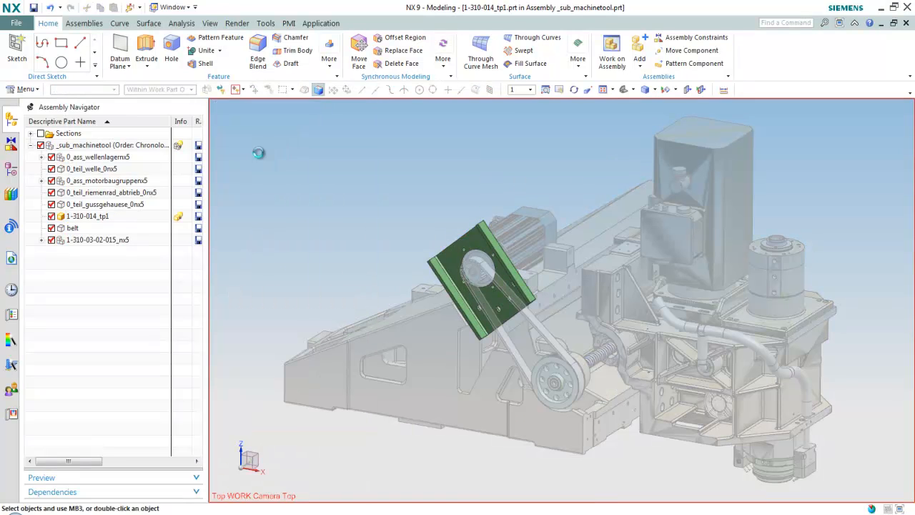
left_click_drag(475, 264, 465, 248)
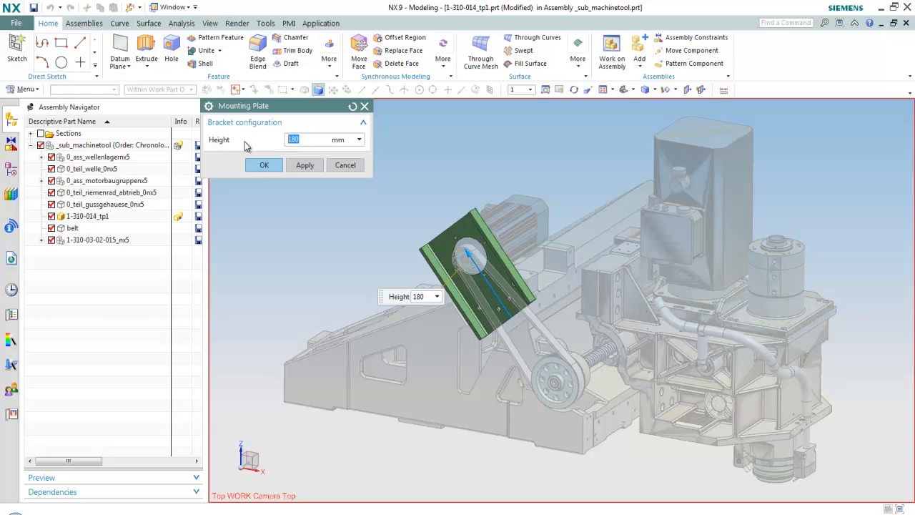
left_click(264, 165)
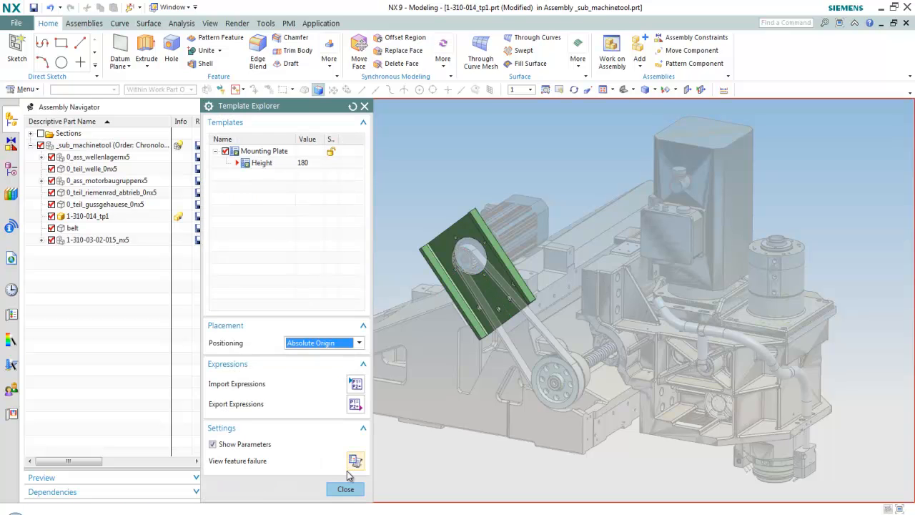
left_click(346, 489)
- Start replacing the motor mounted behind the green plate and browse for a replacement part file
middle_click_drag(392, 193, 682, 187)
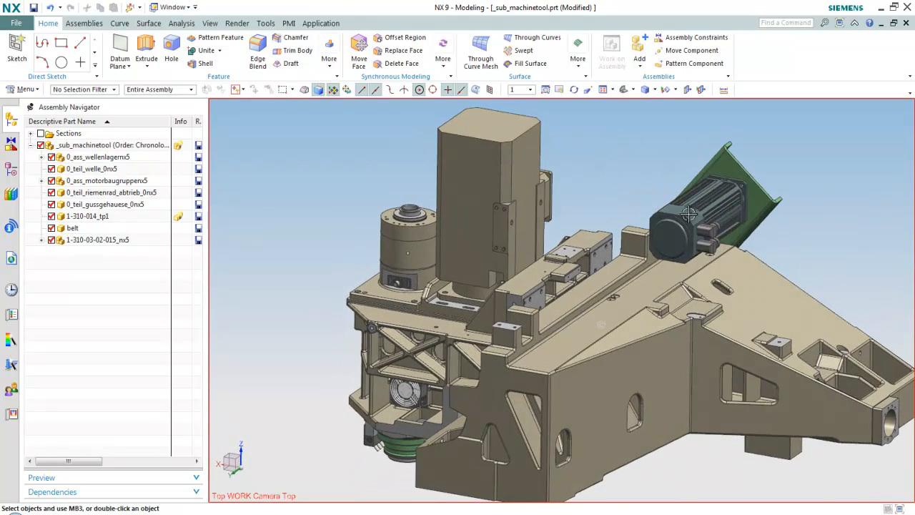
right_click(682, 187)
left_click(726, 231)
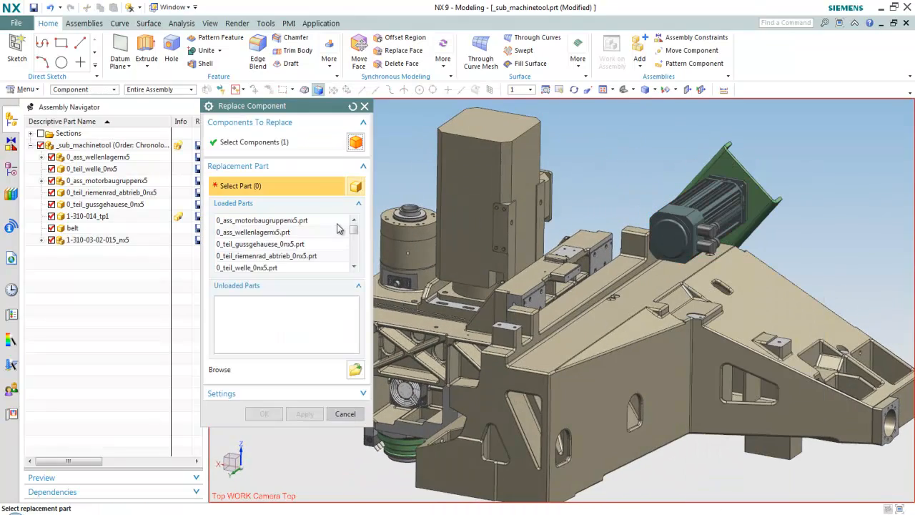
left_click(356, 370)
- Choose 32.0246nx5.prt from the parts folder as the replacement motor and accept the replacement
left_click(150, 240)
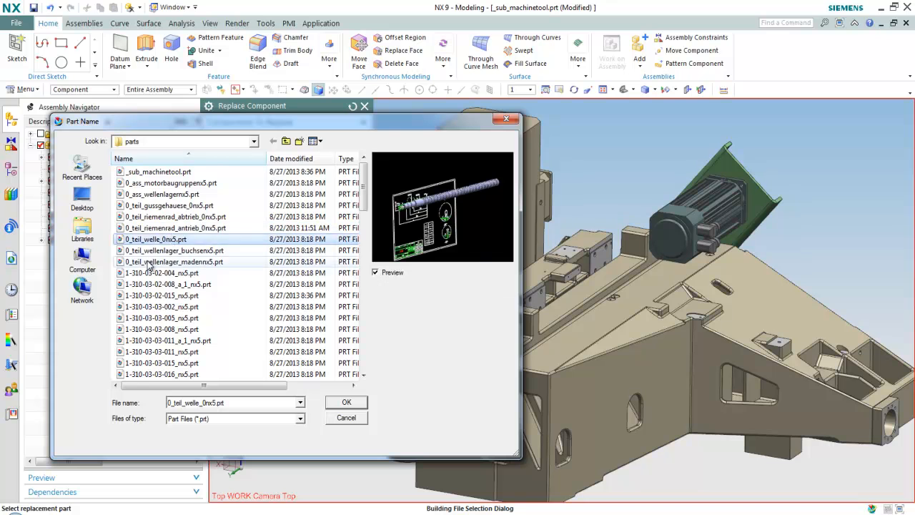
scroll(148, 286, "down", 2)
scroll(148, 286, "down", 10)
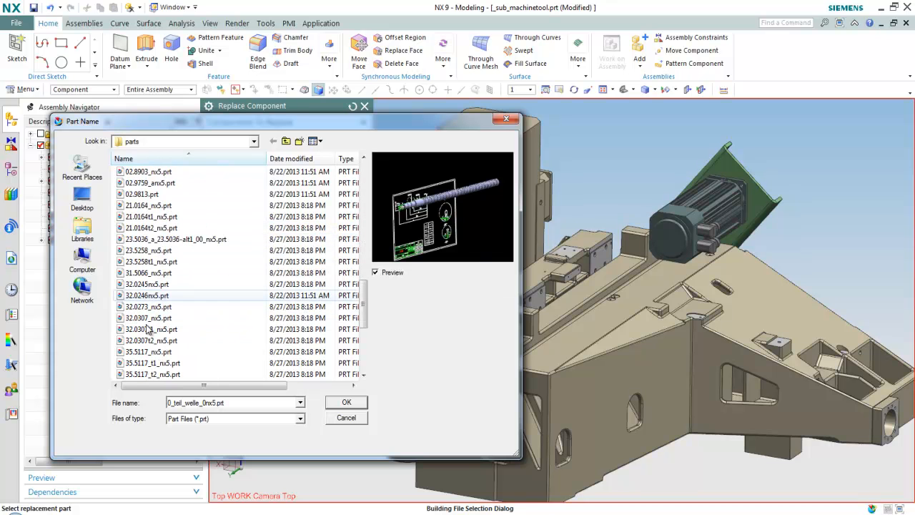
left_click(150, 328)
left_click(150, 340)
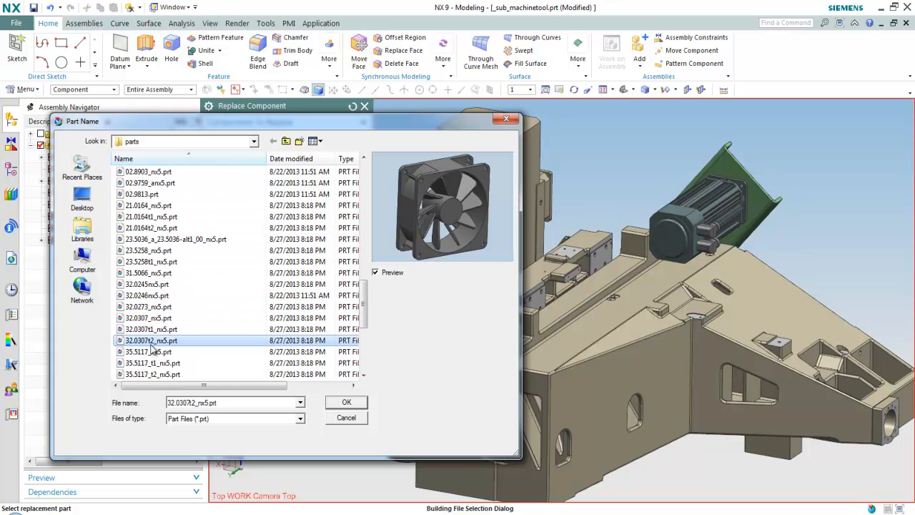
scroll(153, 353, "down", 1)
left_click(149, 297)
left_click(149, 308)
left_click(143, 286)
left_click(145, 274)
left_click(146, 253)
left_click(145, 263)
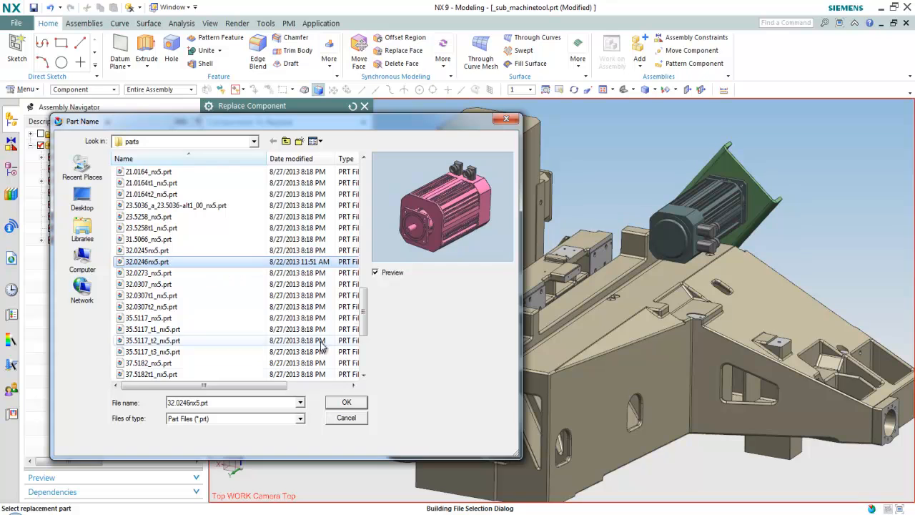
left_click(344, 401)
left_click(280, 416)
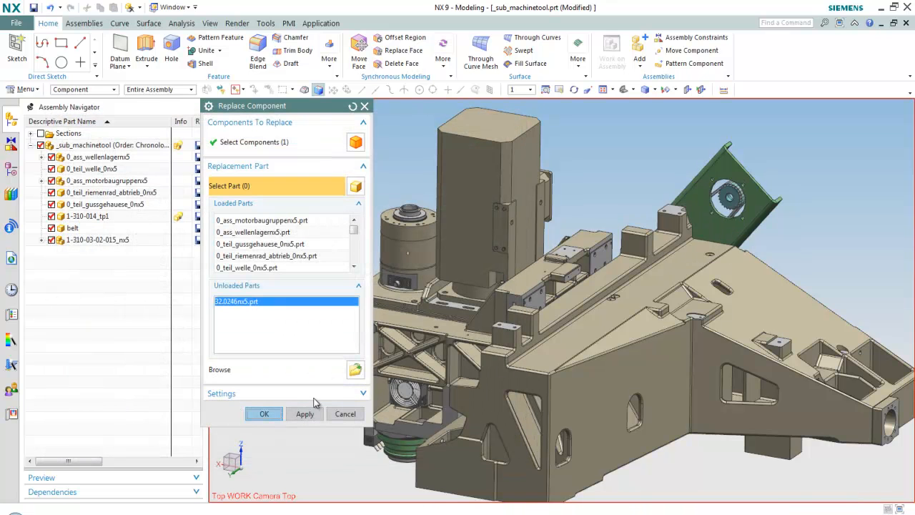
- Edit the mounting plate's reusable component again and set its Height to 210 mm to suit the replacement motor
middle_click_drag(811, 187, 390, 243)
right_click(390, 243)
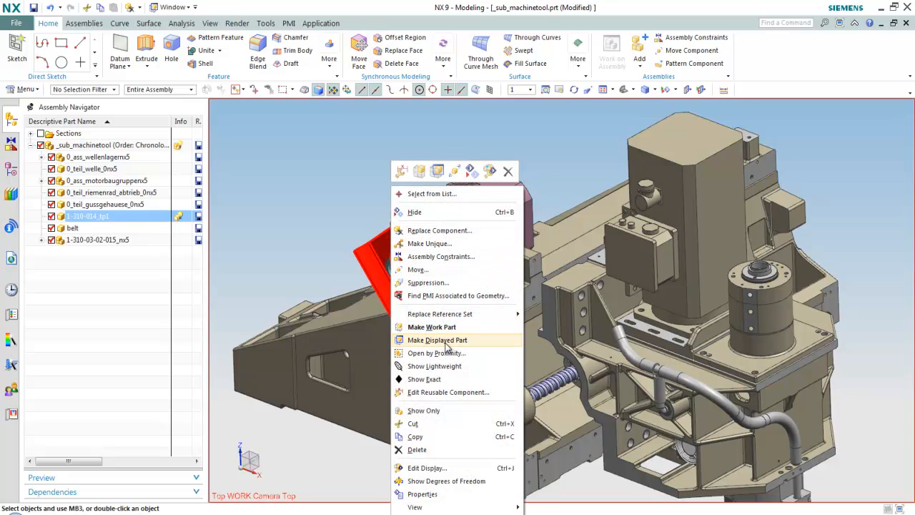
left_click(447, 392)
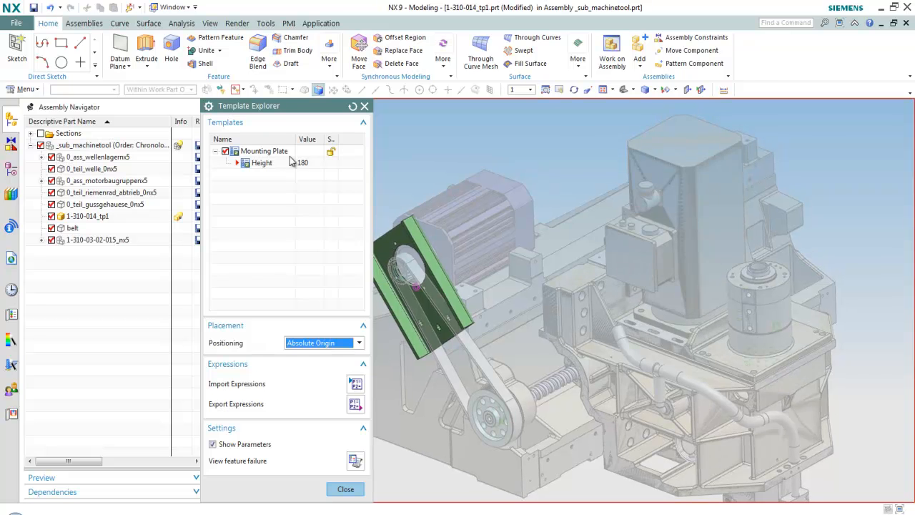
left_click(263, 153)
double_click(263, 155)
left_click_drag(420, 262, 414, 245)
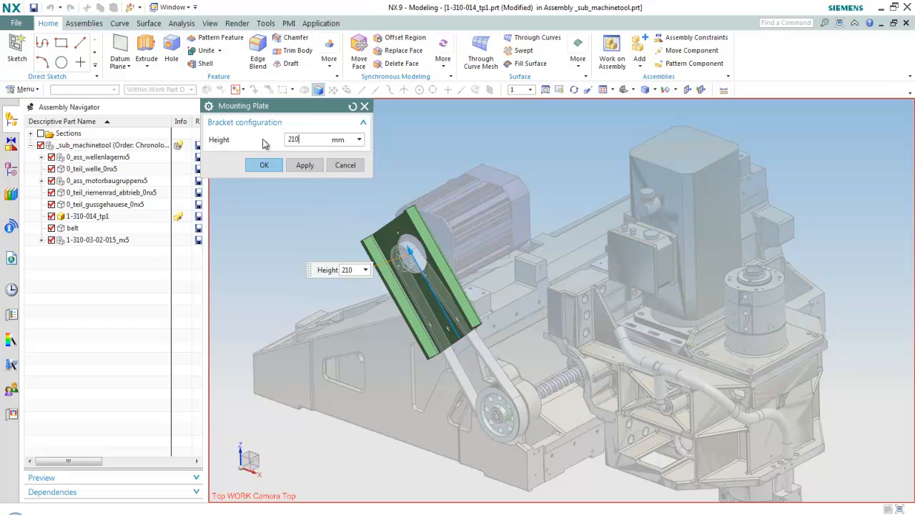
key("Return")
left_click(275, 162)
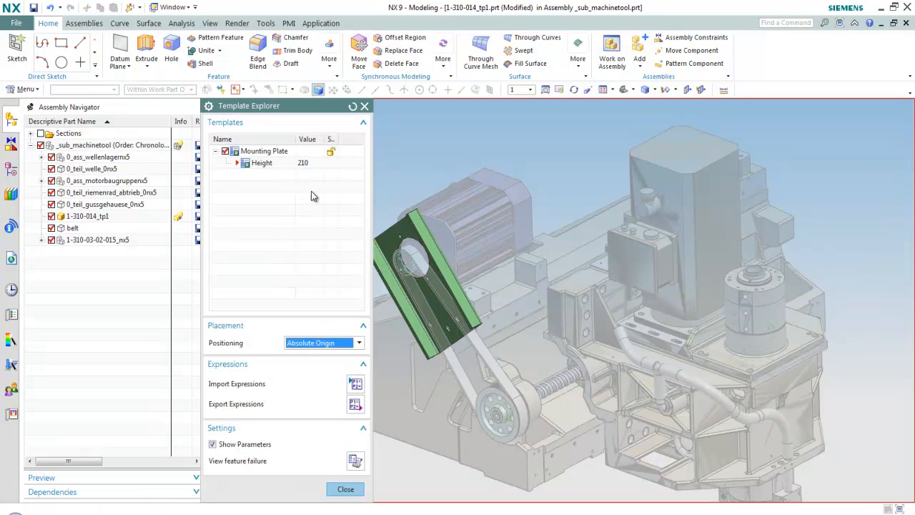
left_click(352, 488)
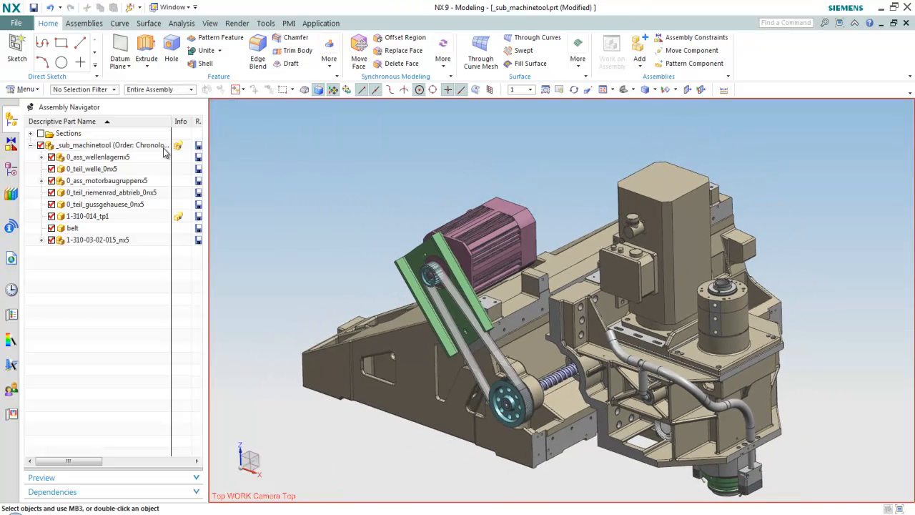
- Edit the reusable component of the top-level _sub_machinetool assembly and set its arrangement to Exploded Side
right_click(140, 144)
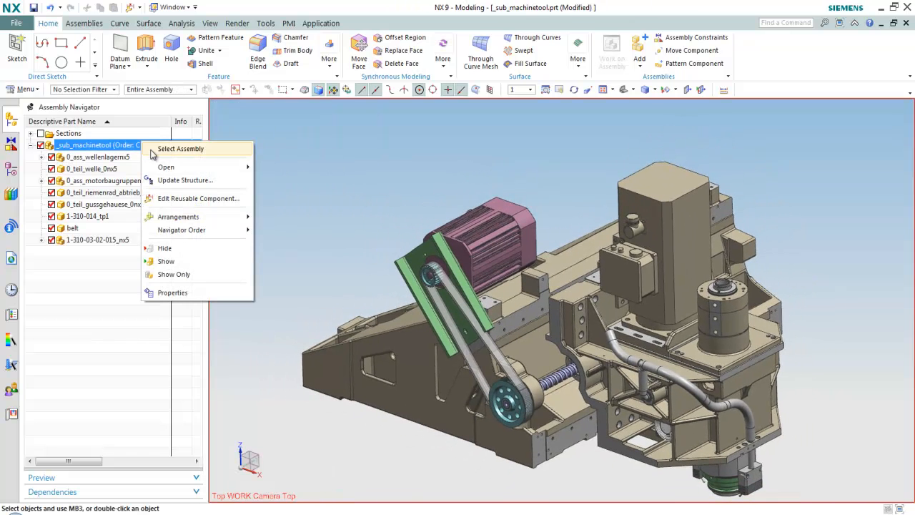
left_click(179, 197)
double_click(266, 151)
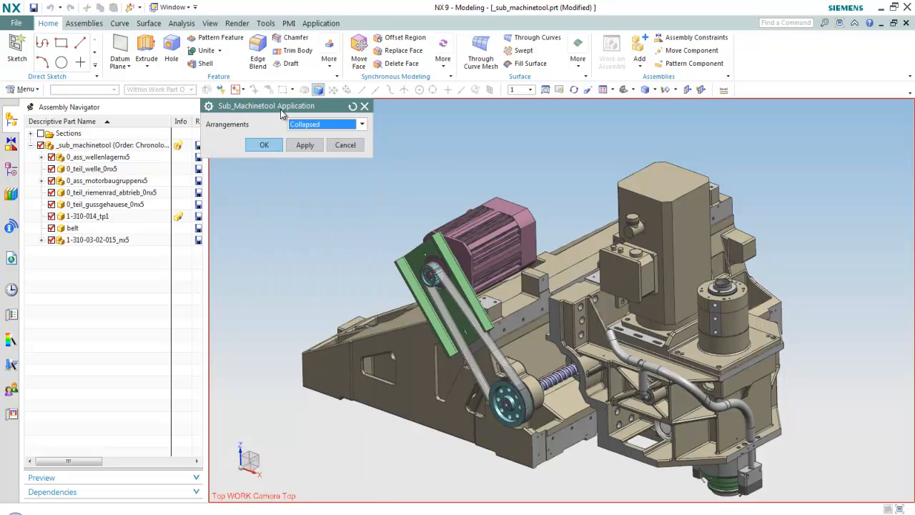
left_click(318, 126)
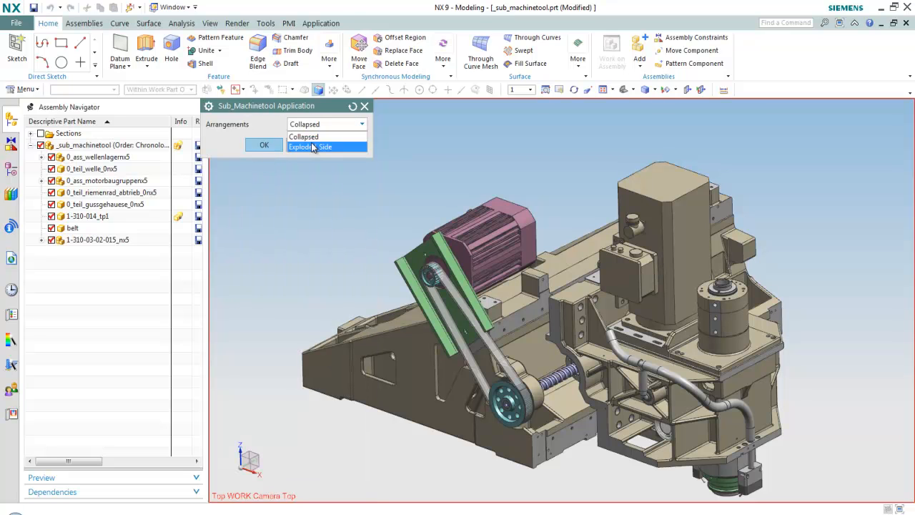
left_click(325, 147)
left_click(264, 145)
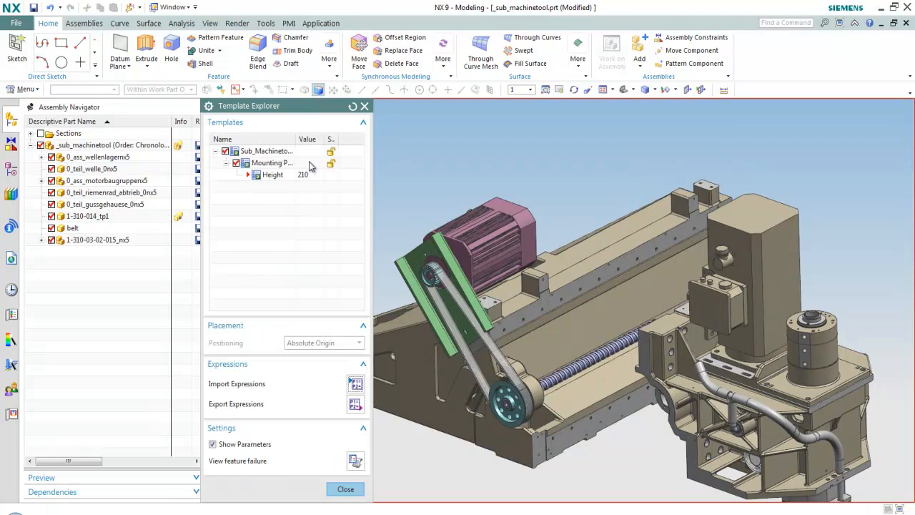
left_click(348, 488)
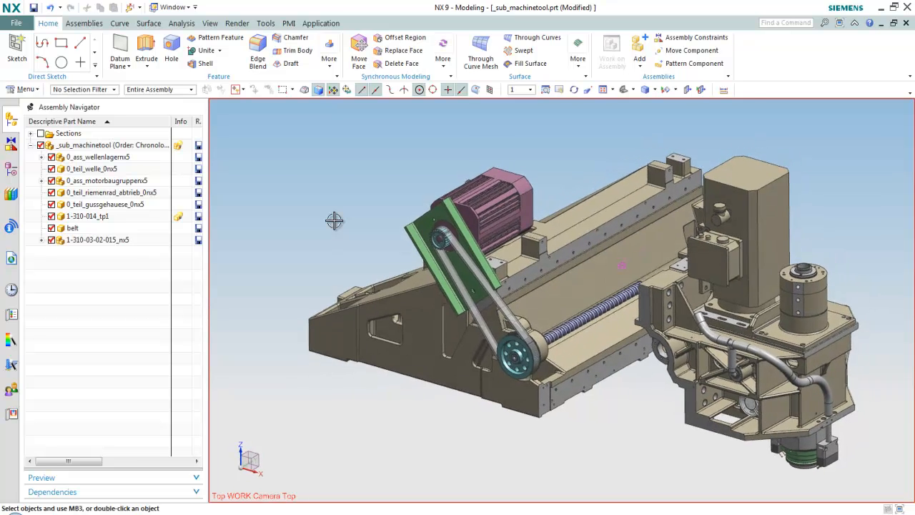
- Close all machine tool assembly files without saving the changes
left_click(16, 23)
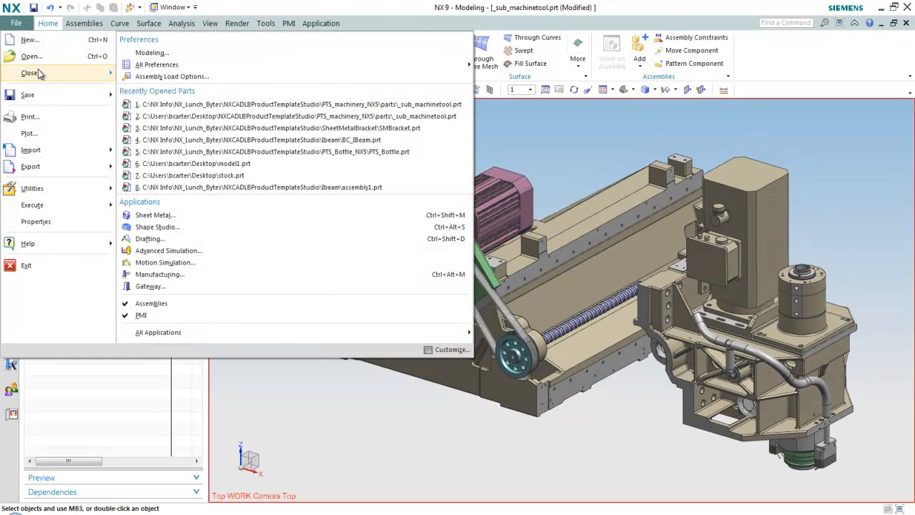
mouse_move(63, 73)
left_click(160, 82)
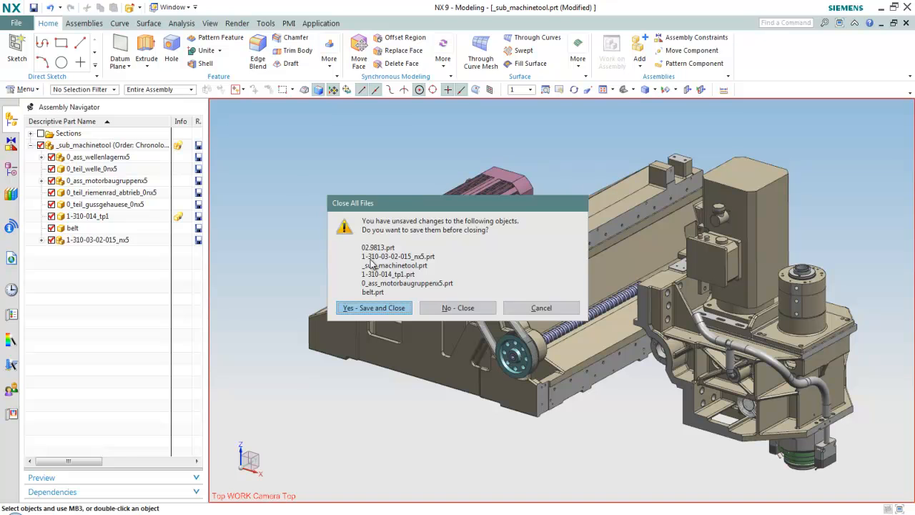
left_click(445, 309)
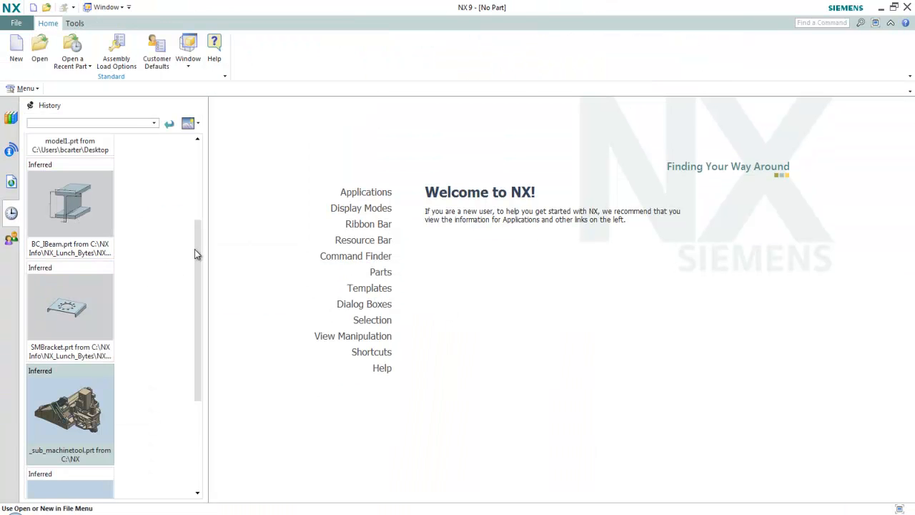
- Open the PTS_Bottle part from the recent parts history and bring up its Bottle Design Application for editing
left_click_drag(195, 250, 200, 336)
left_click(65, 345)
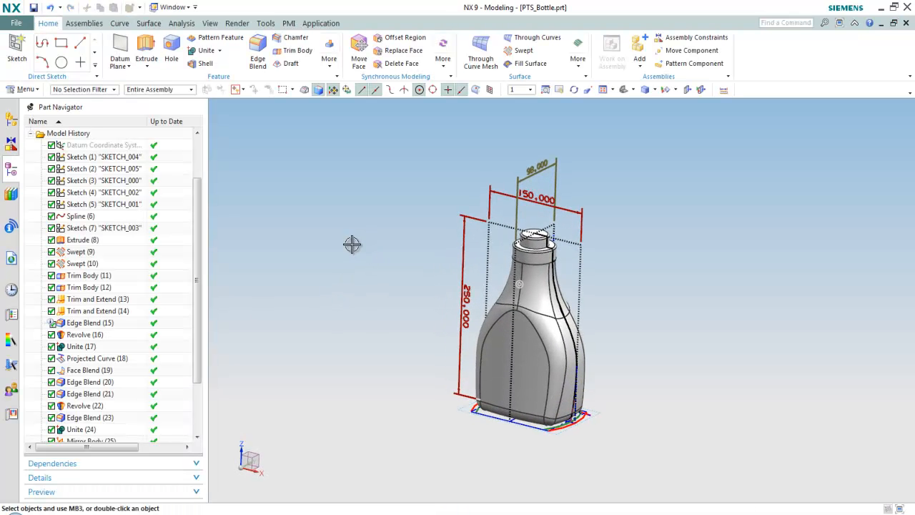
left_click(11, 120)
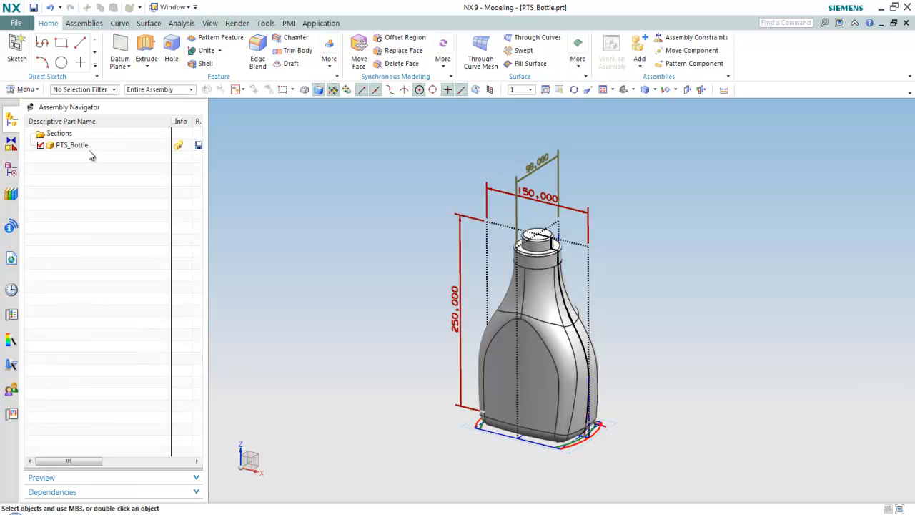
right_click(84, 146)
left_click(160, 153)
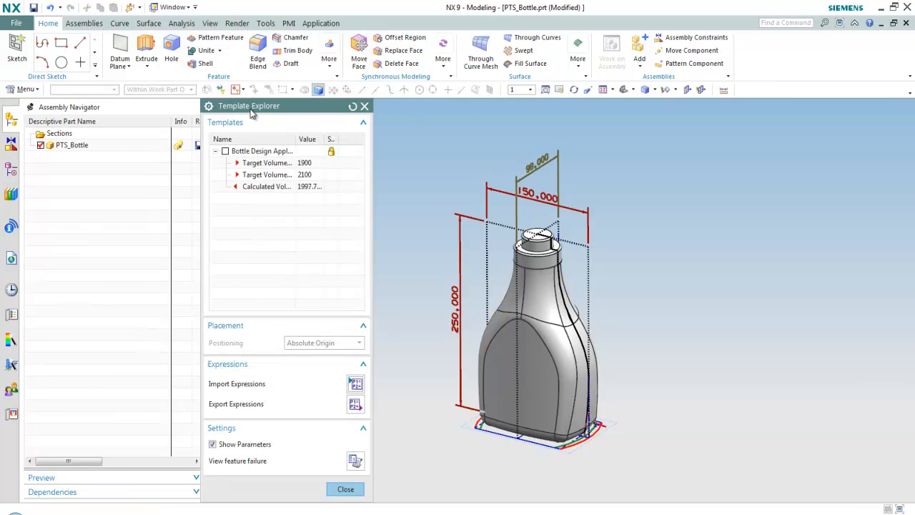
double_click(259, 153)
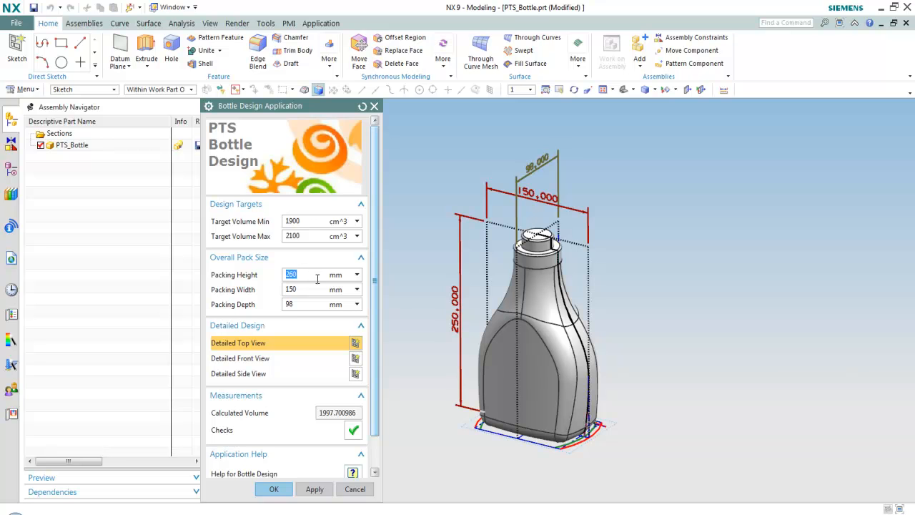
- Run the bottle's volume check, close its report, and apply a Packing Height of 260 mm
left_click(353, 430)
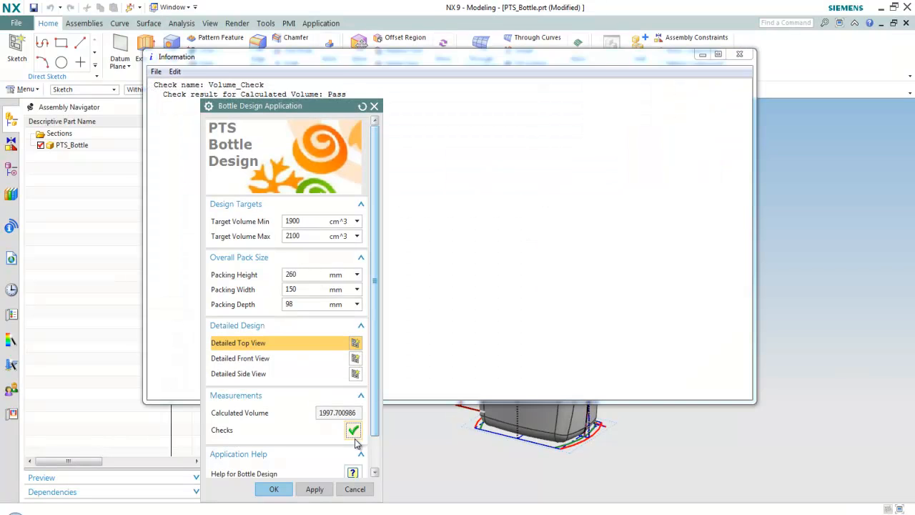
left_click_drag(350, 60, 459, 60)
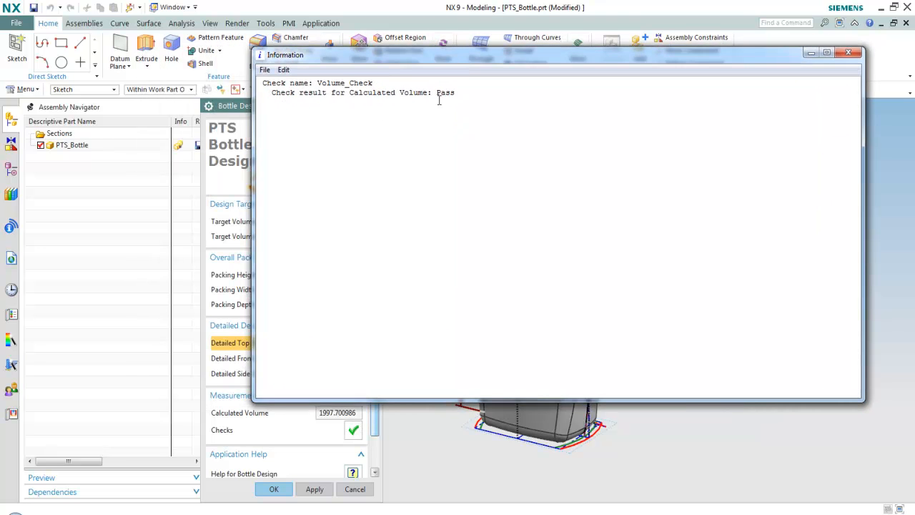
left_click(850, 53)
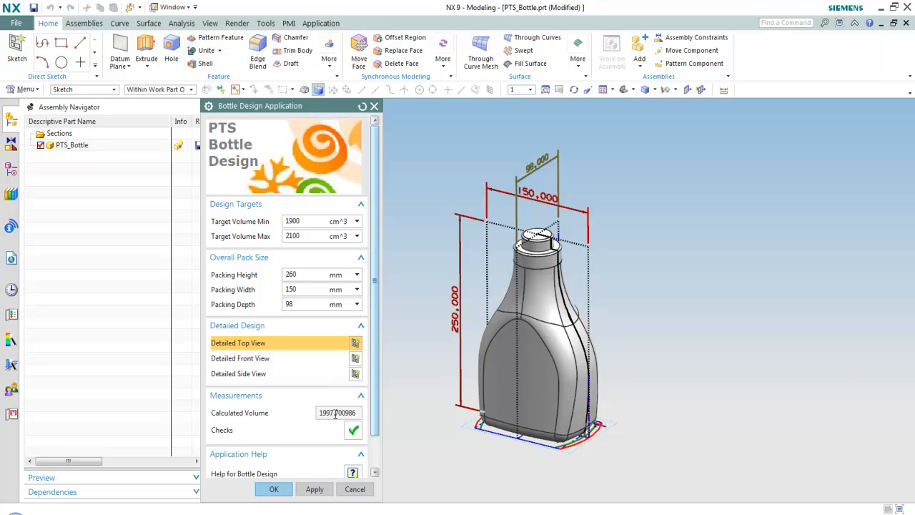
left_click(315, 489)
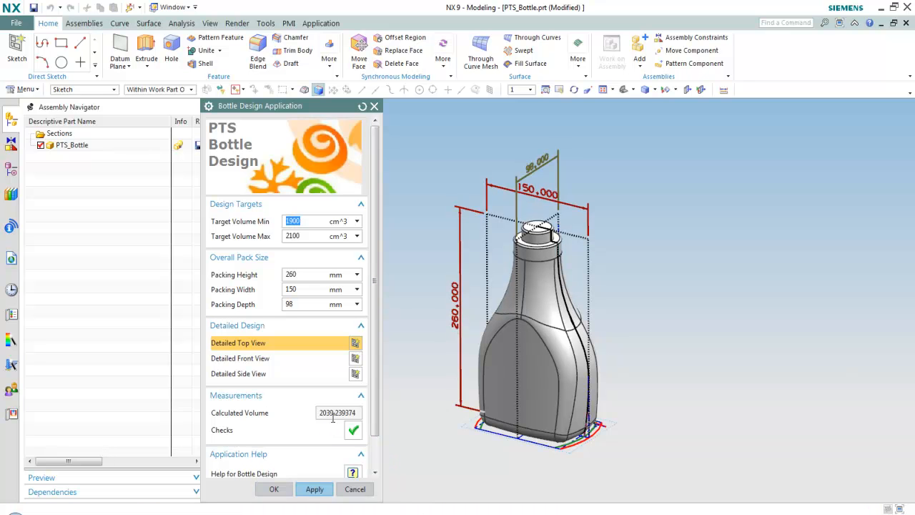
- Set the bottle's Packing Width to 170 mm and apply the change
double_click(296, 289)
type("170")
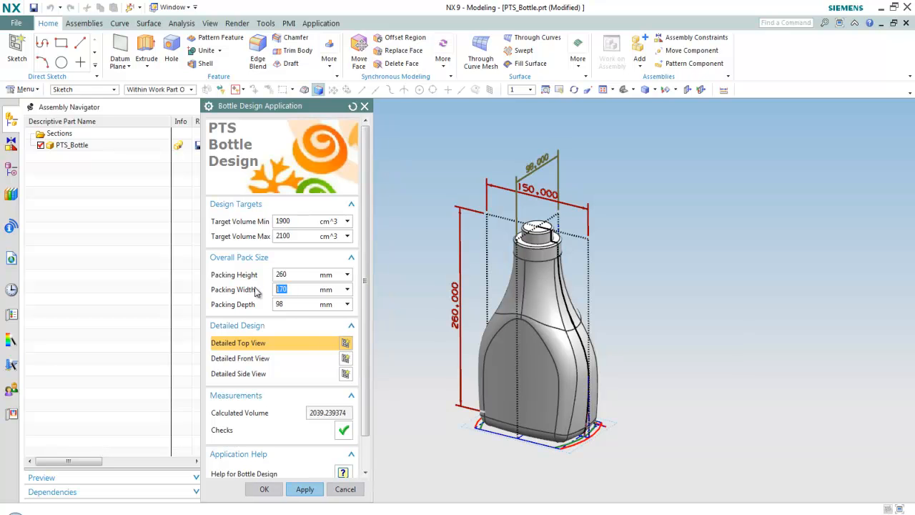
left_click(304, 489)
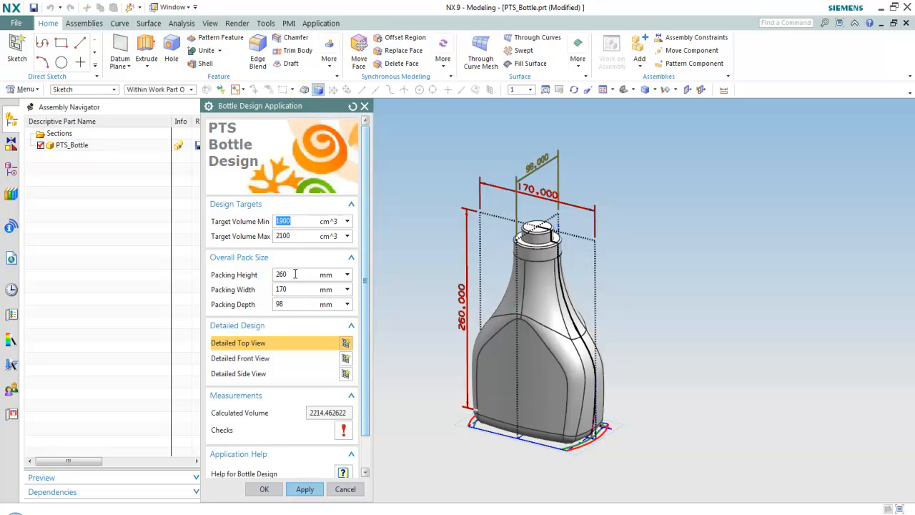
- Set the bottle's Target Volume Max to 2200 cm^3 and apply the change
key("Tab")
type("2200")
key("Return")
left_click(305, 488)
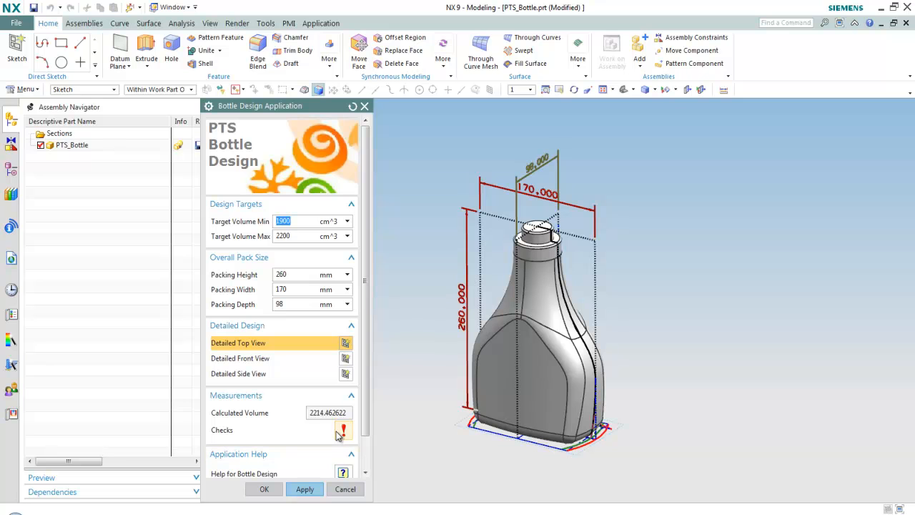
- Raise the Target Volume Max to 2250 cm^3 and apply it to the bottle design
left_click(296, 235)
type("2250")
key("Return")
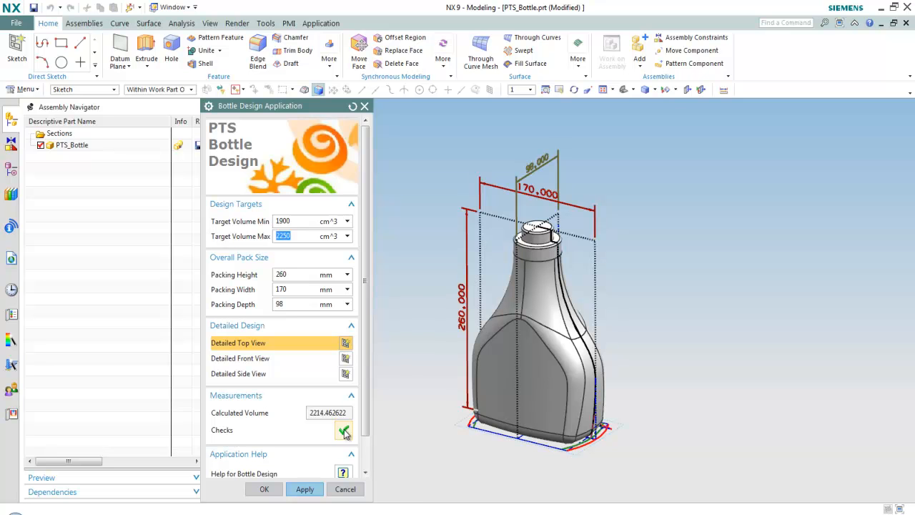
left_click(308, 490)
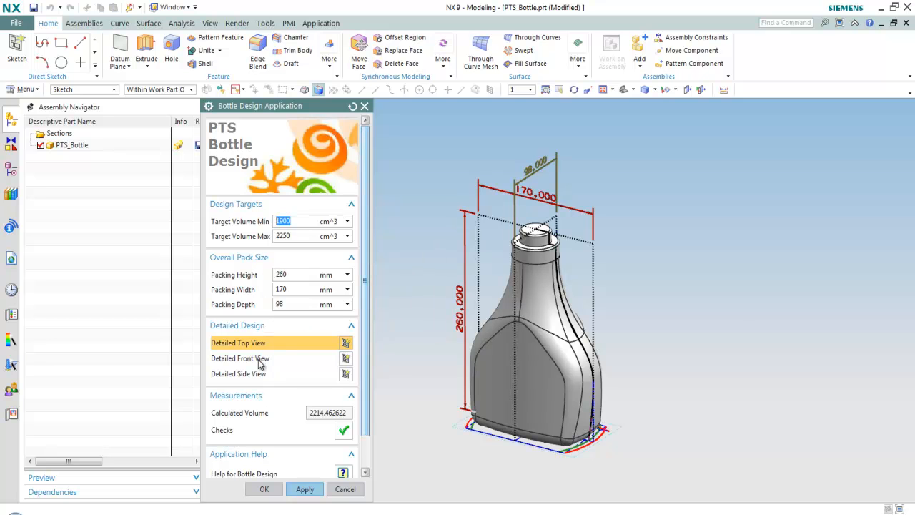
- Edit the bottle's Detailed Side View sketch, set the 3.5° angular dimension to 4°, and finish the sketch
left_click(345, 372)
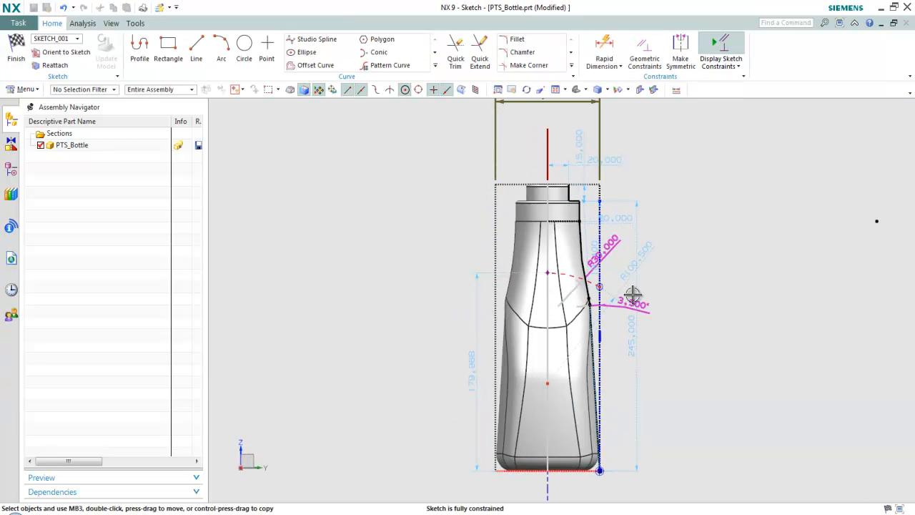
double_click(641, 302)
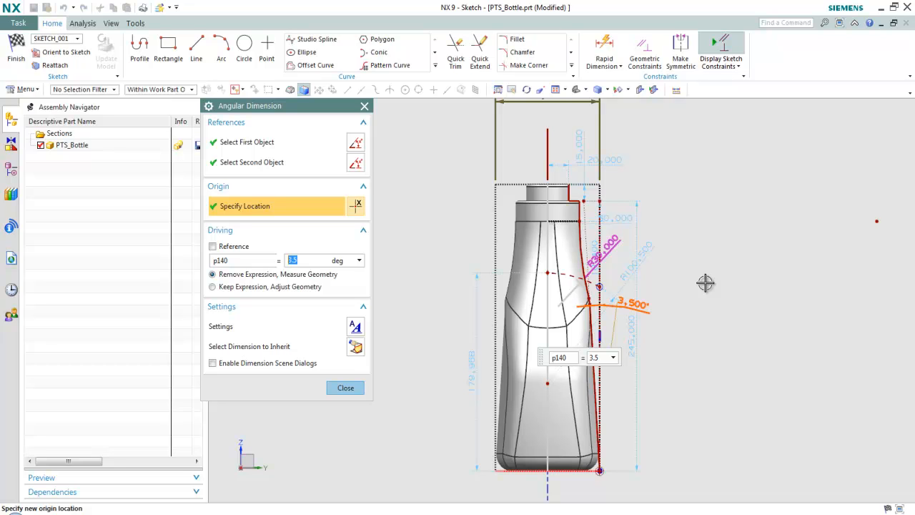
type("4")
key("Return")
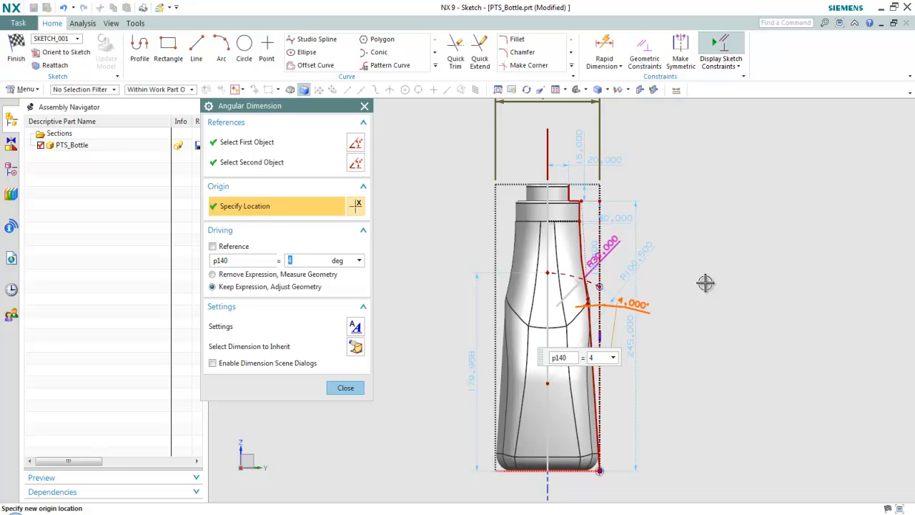
left_click(346, 387)
left_click(17, 51)
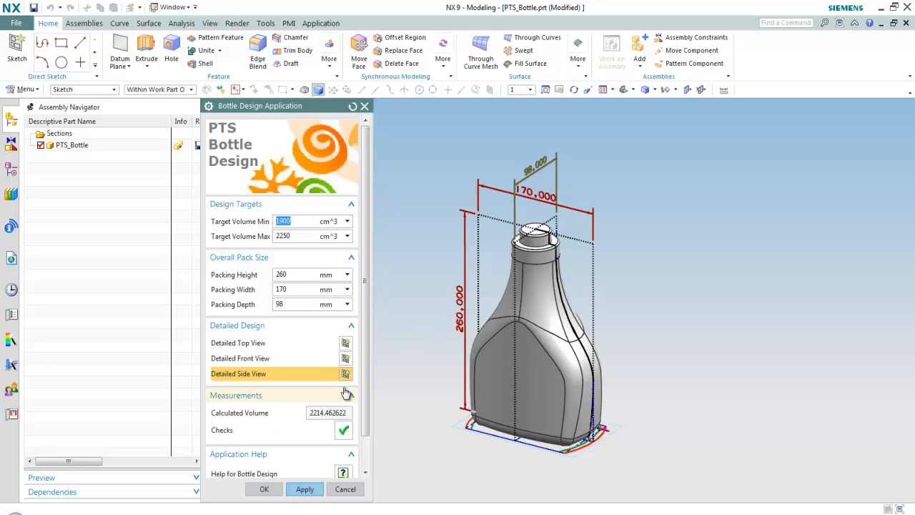
- Look through the Help for Bottle Design page from the application help, and close it
scroll(364, 379, "down", 2)
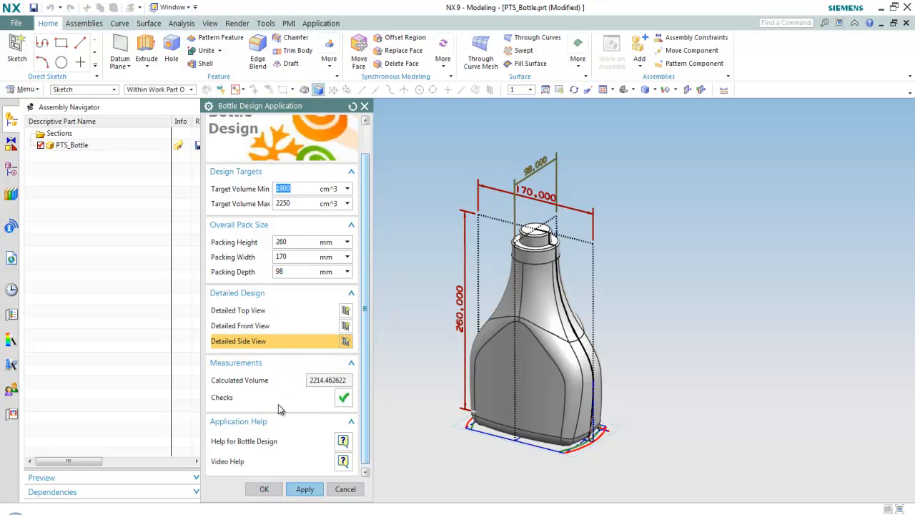
left_click(343, 440)
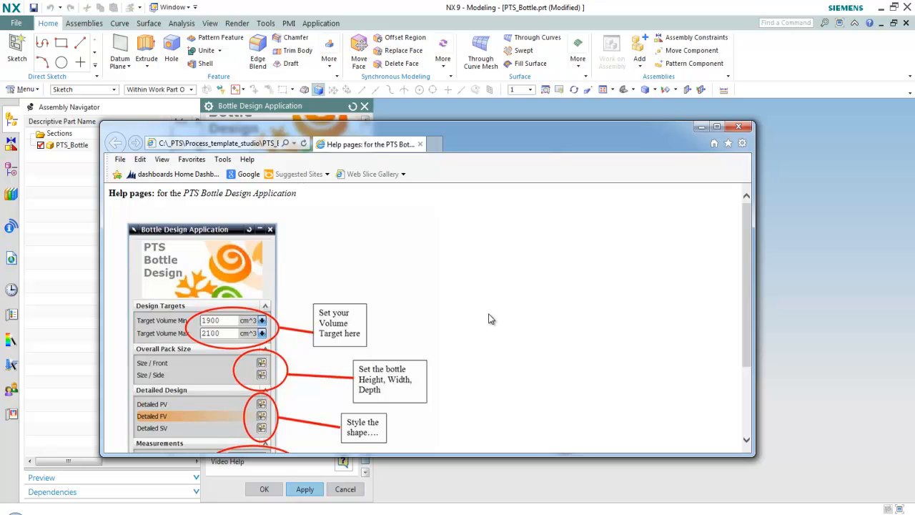
scroll(489, 318, "down", 3)
scroll(489, 323, "up", 4)
left_click(738, 126)
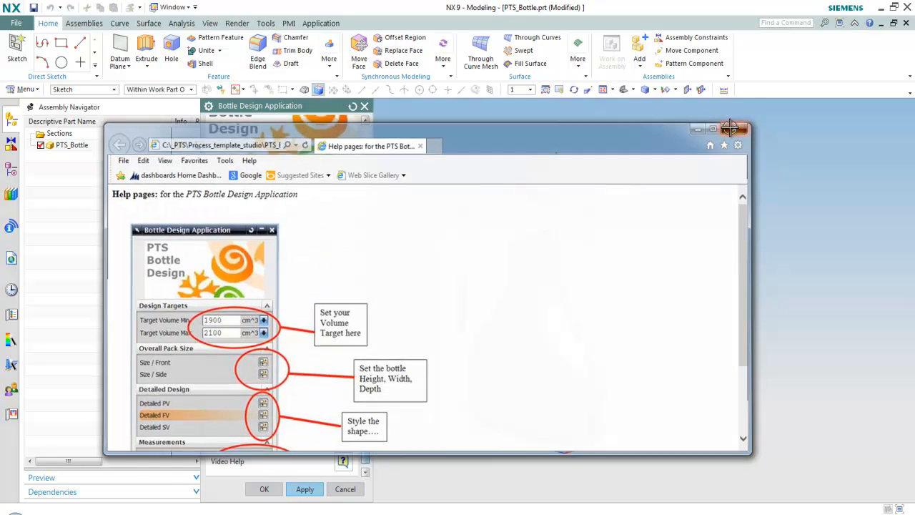
- Accept the Bottle Design Application edits and close the Template Explorer
left_click(292, 494)
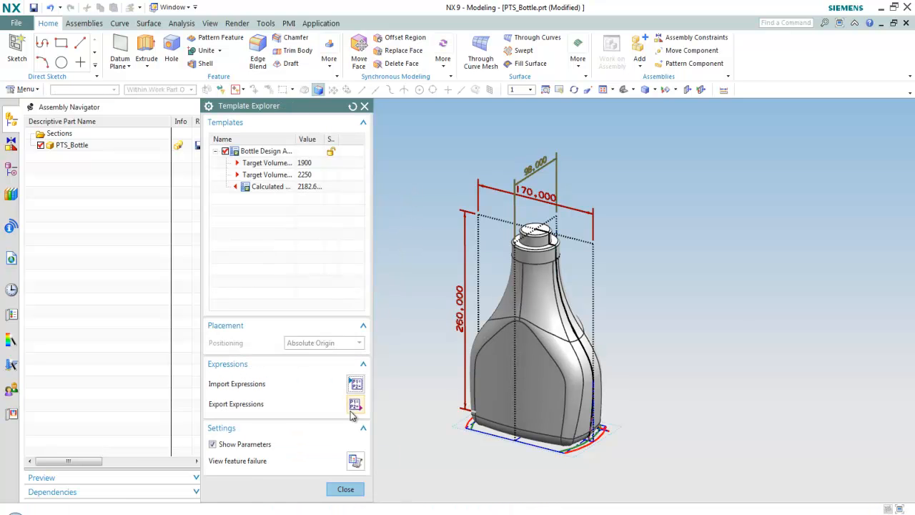
left_click(343, 489)
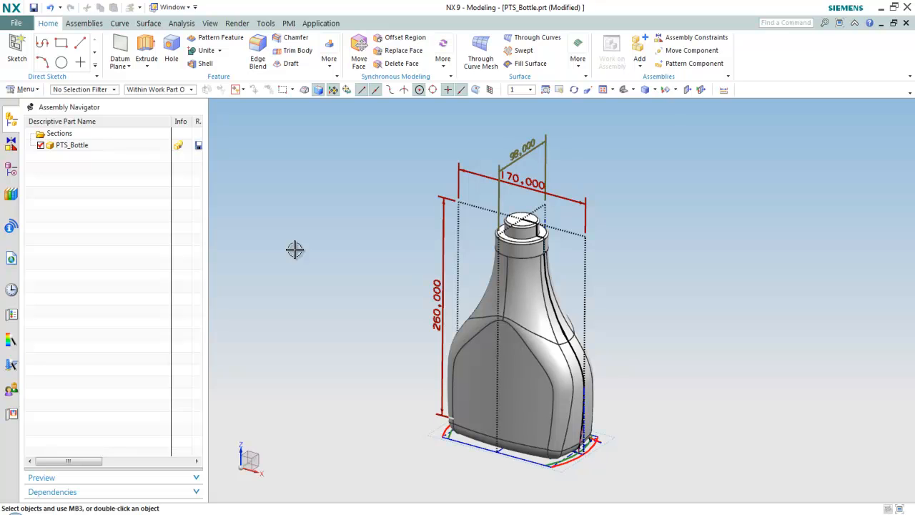
- Close all open parts and switch back to the NXCADLBProductTemplateStudio slide show in PowerPoint
left_click(19, 25)
mouse_move(29, 76)
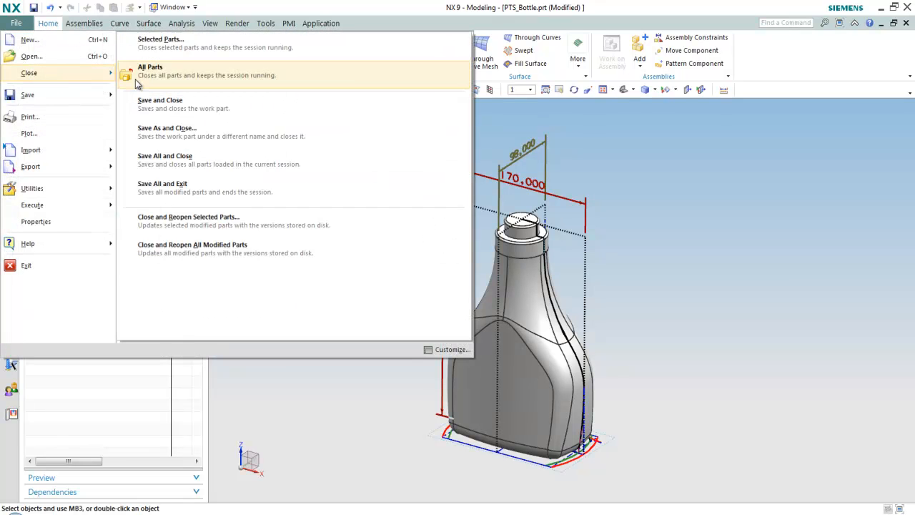
left_click(143, 65)
left_click(436, 284)
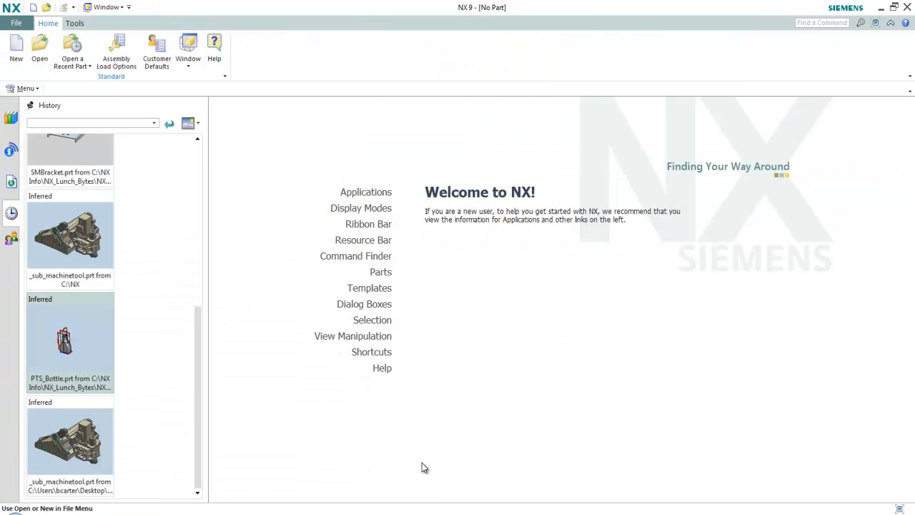
left_click(311, 396)
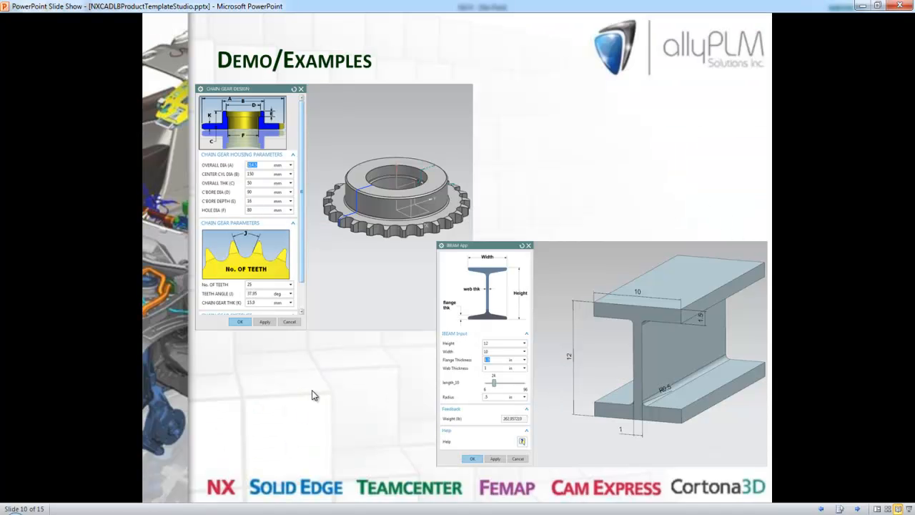